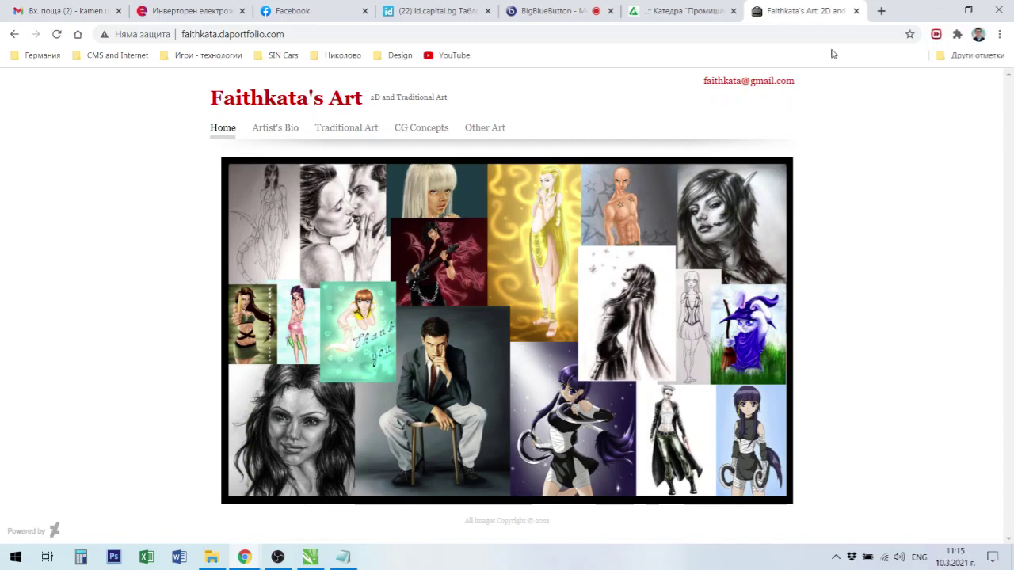
Close the artist portfolio page and the university CV page, and minimize the browser
left_click(857, 11)
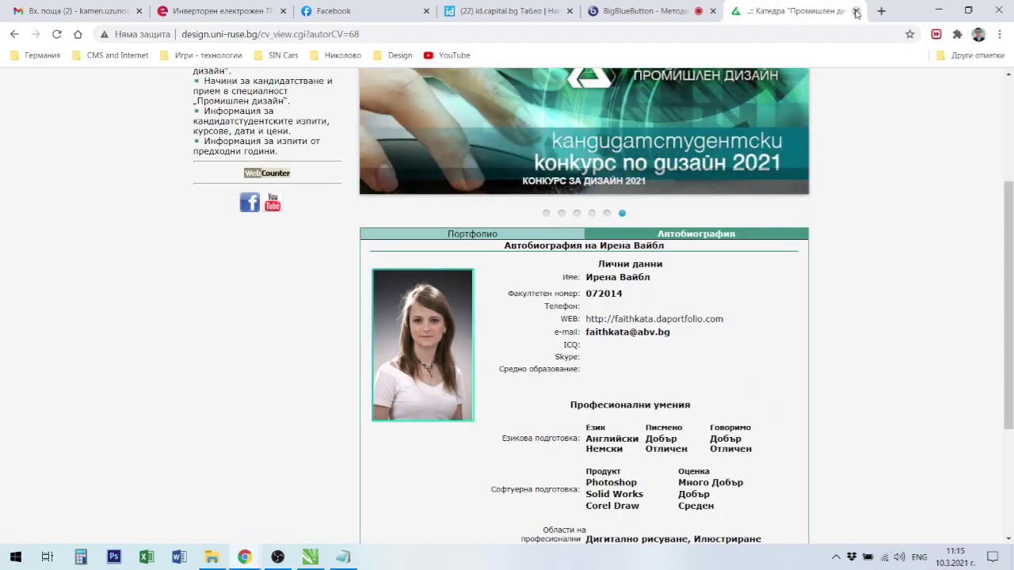
left_click(856, 11)
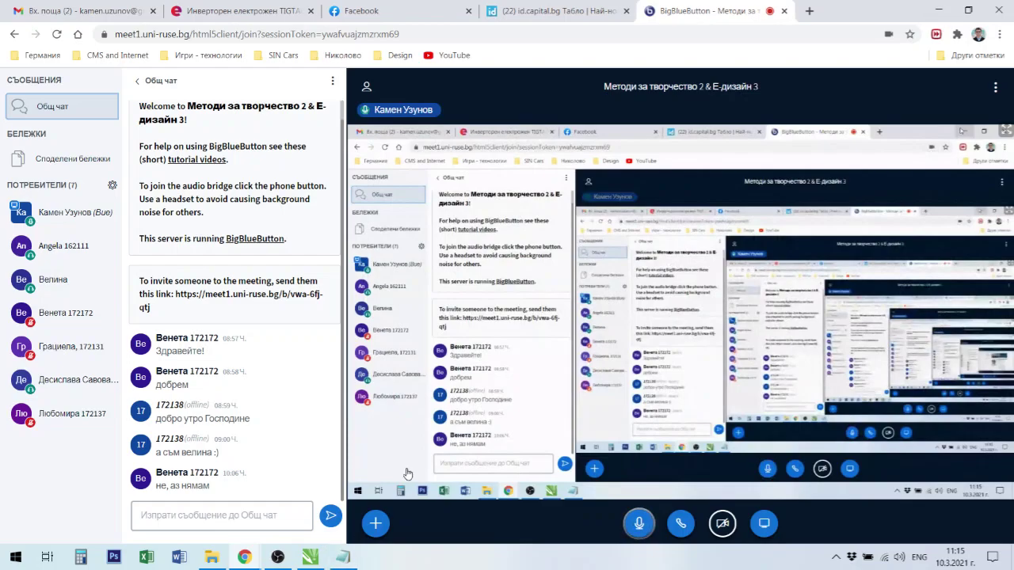
left_click(939, 10)
Close the text file Links-personal web cites.txt without saving its changes
left_click(263, 143)
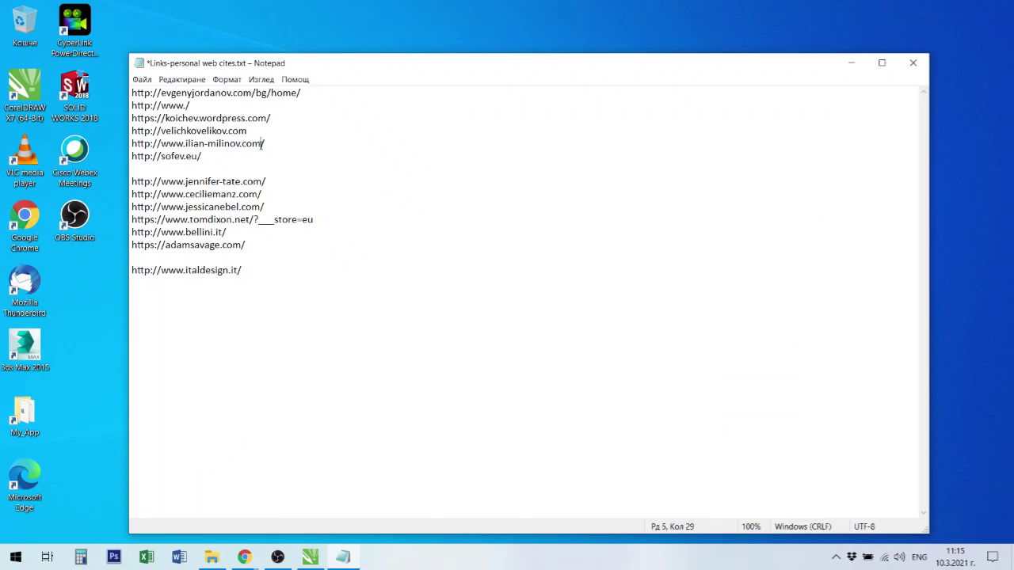
left_click(915, 65)
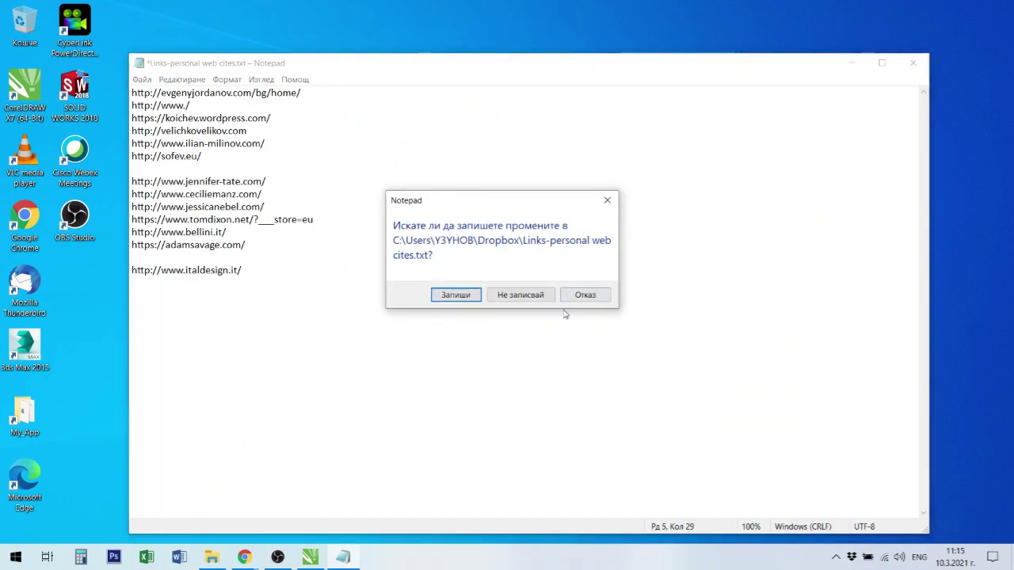
left_click(544, 296)
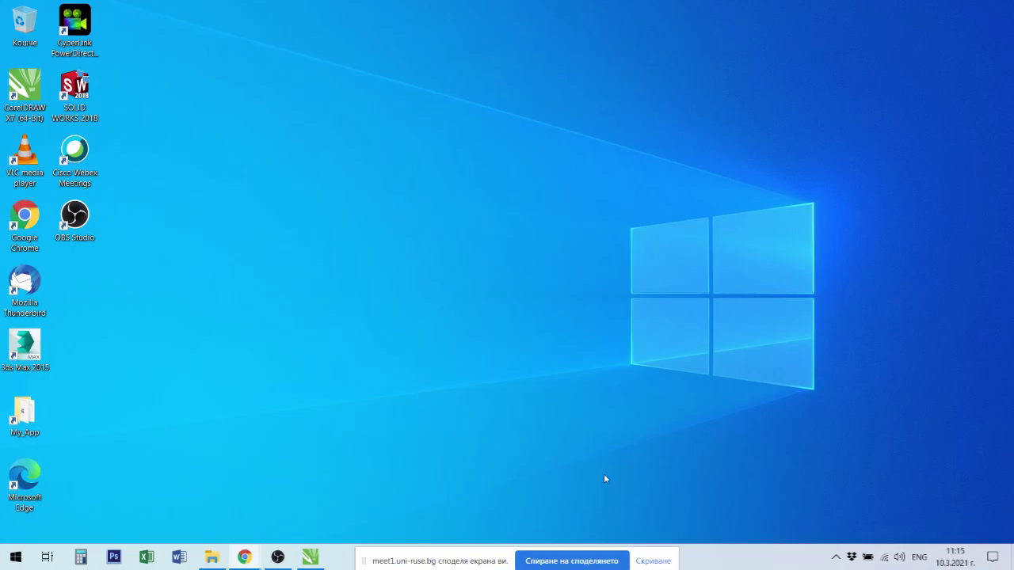
Switch to CorelDRAW and set the A4 page of Untitled-1 to landscape orientation
left_click(311, 558)
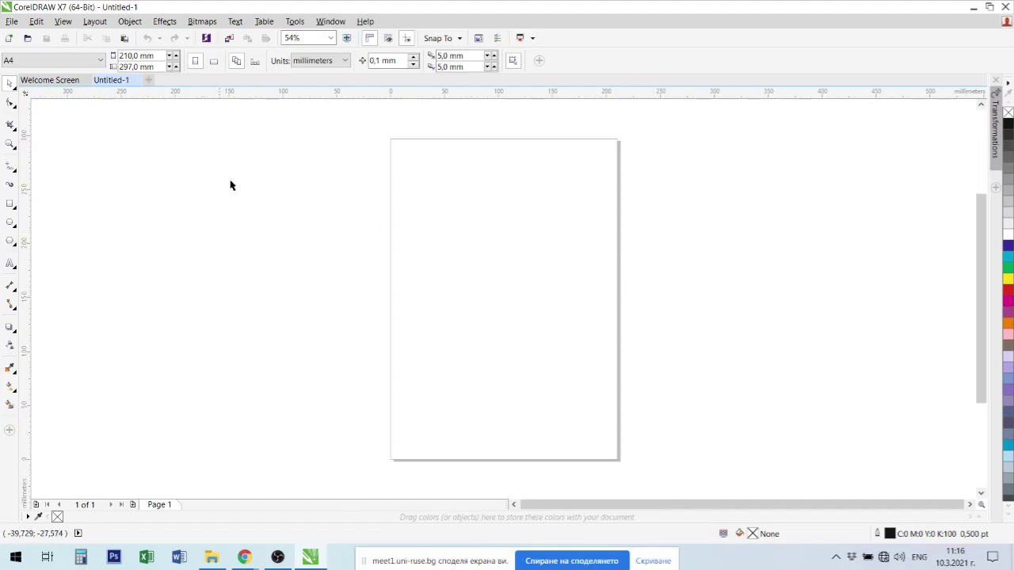
left_click(214, 63)
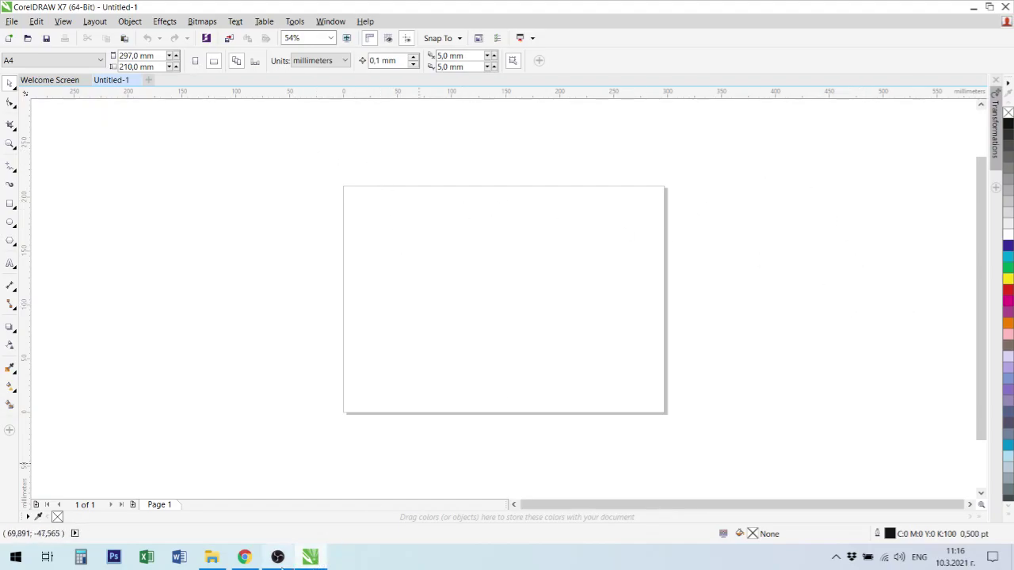
Switch to Chrome and examine the layout of the id.capital.bg dashboard, from its header down to the end of the feed
mouse_move(245, 559)
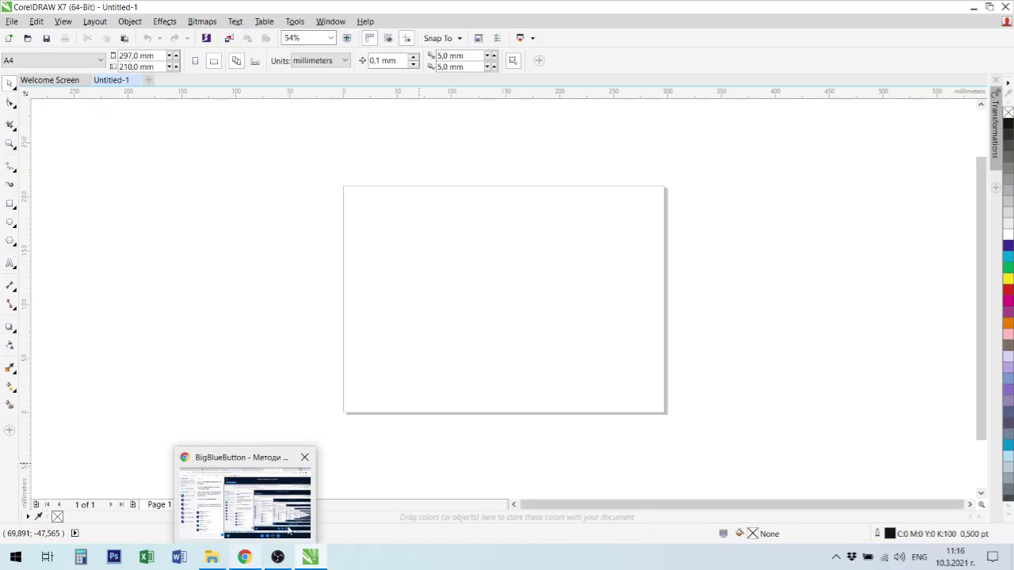
left_click(245, 559)
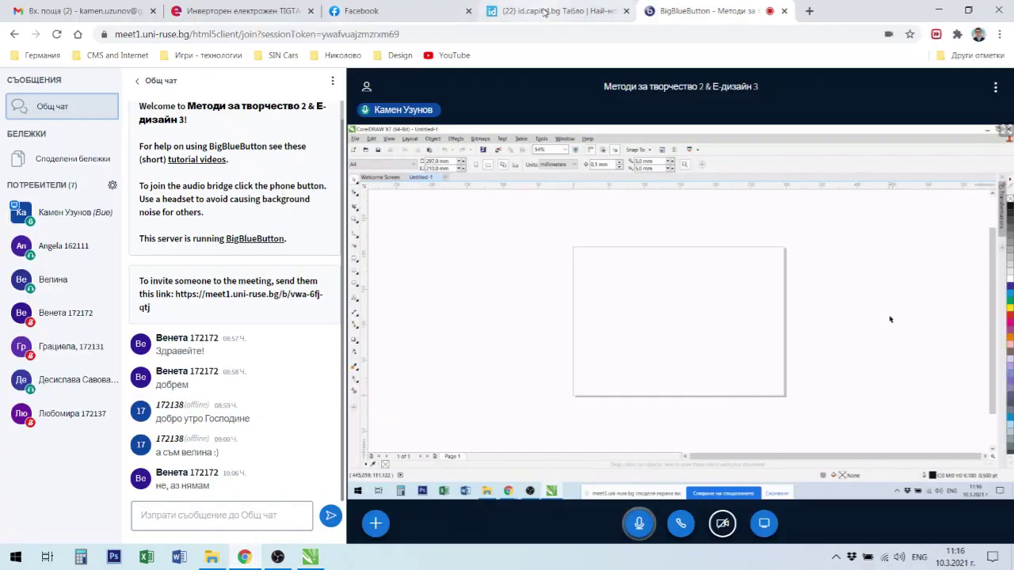
left_click(544, 11)
scroll(852, 357, "up", 10)
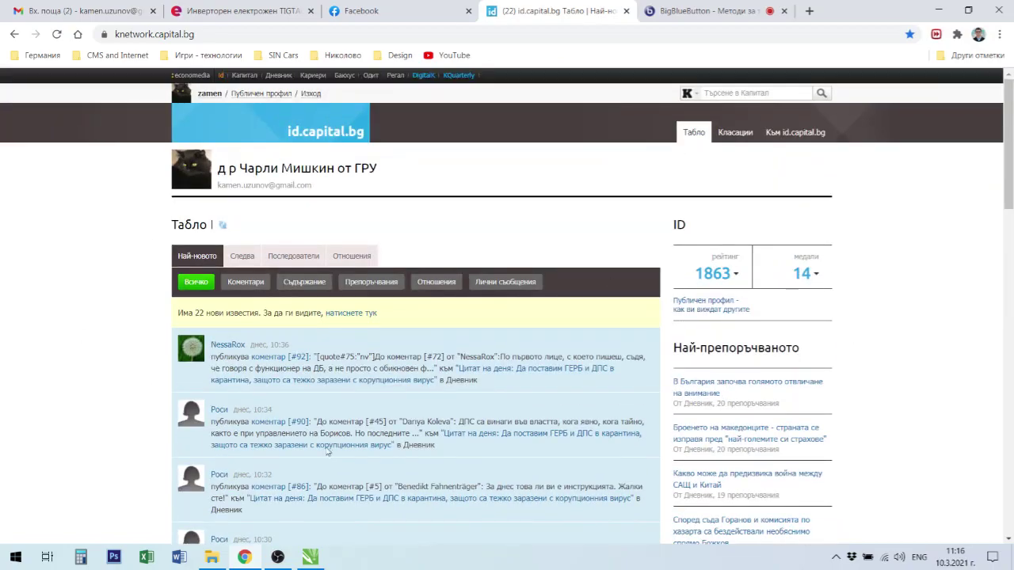
scroll(327, 452, "down", 3)
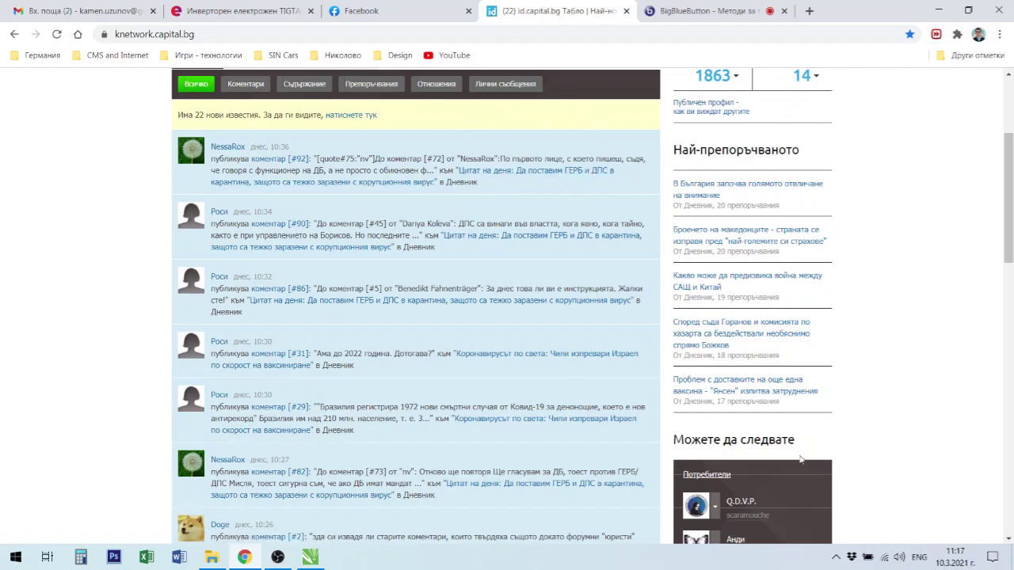
scroll(461, 172, "up", 3)
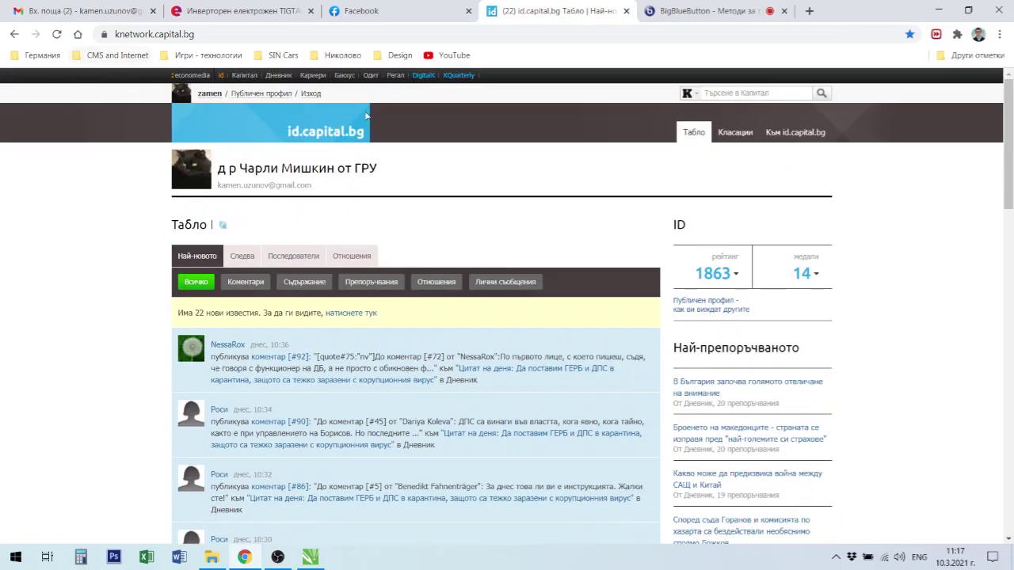
scroll(601, 457, "down", 20)
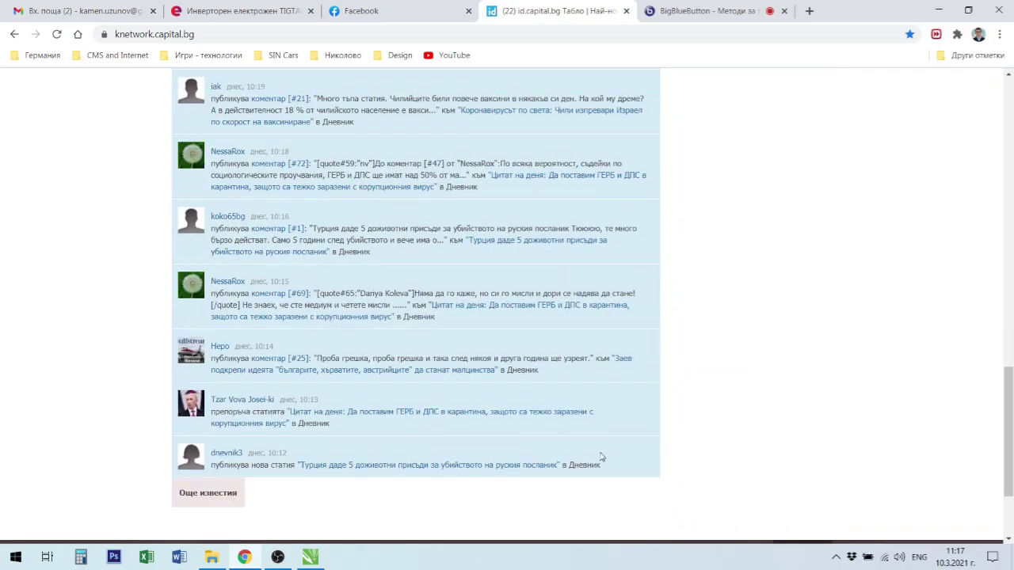
scroll(598, 461, "down", 2)
scroll(563, 475, "up", 5)
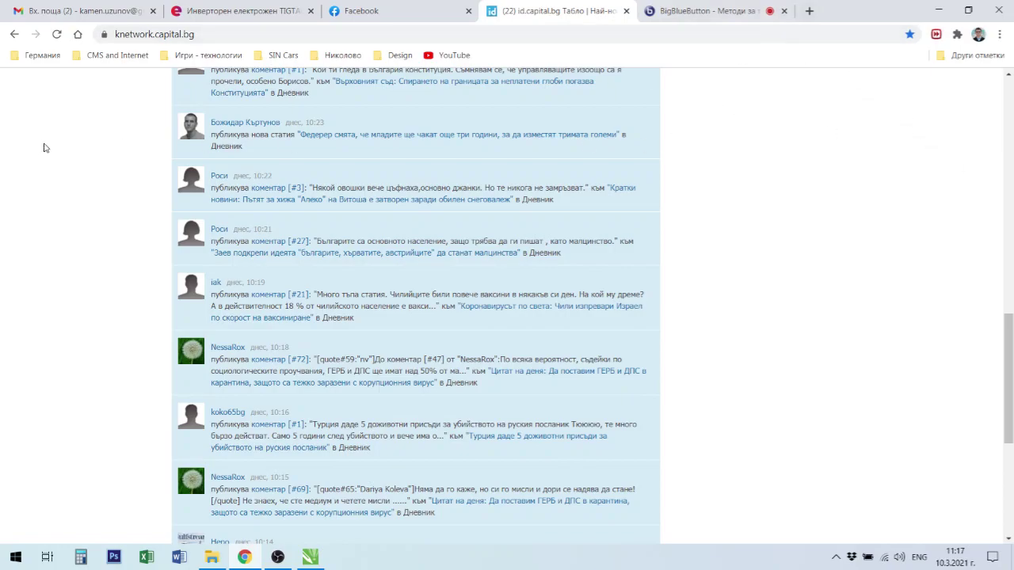
scroll(169, 215, "up", 3)
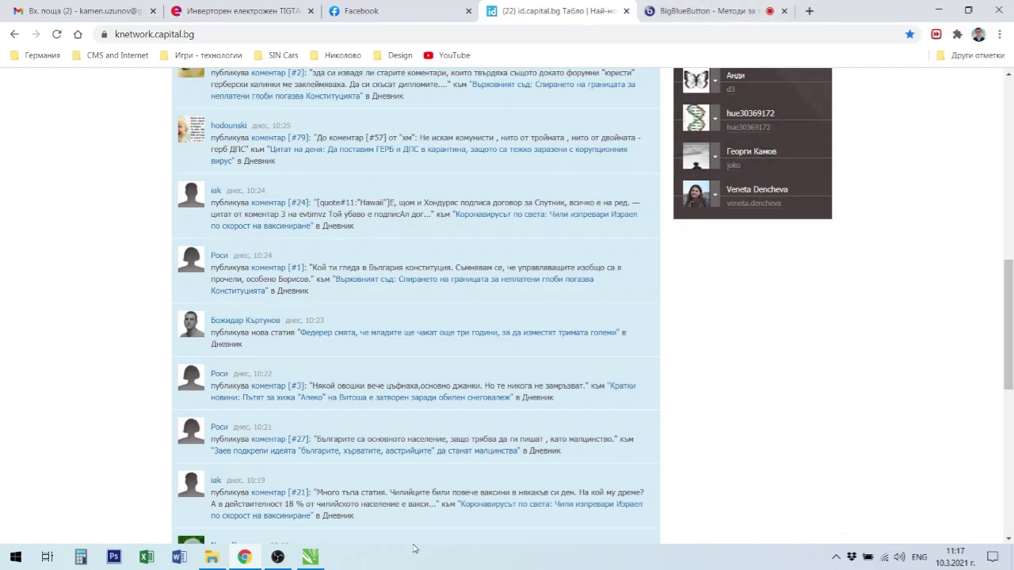
Return to CorelDRAW and add the artistic text "1000 px Horiz." in Arial beside the page's upper right corner
left_click(309, 557)
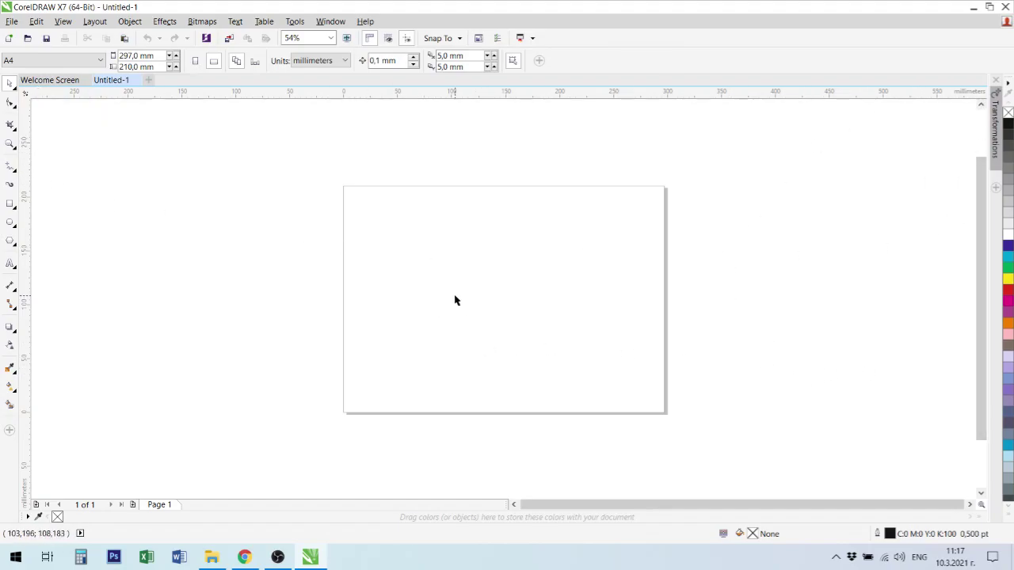
scroll(455, 301, "up", 2)
scroll(454, 300, "down", 2)
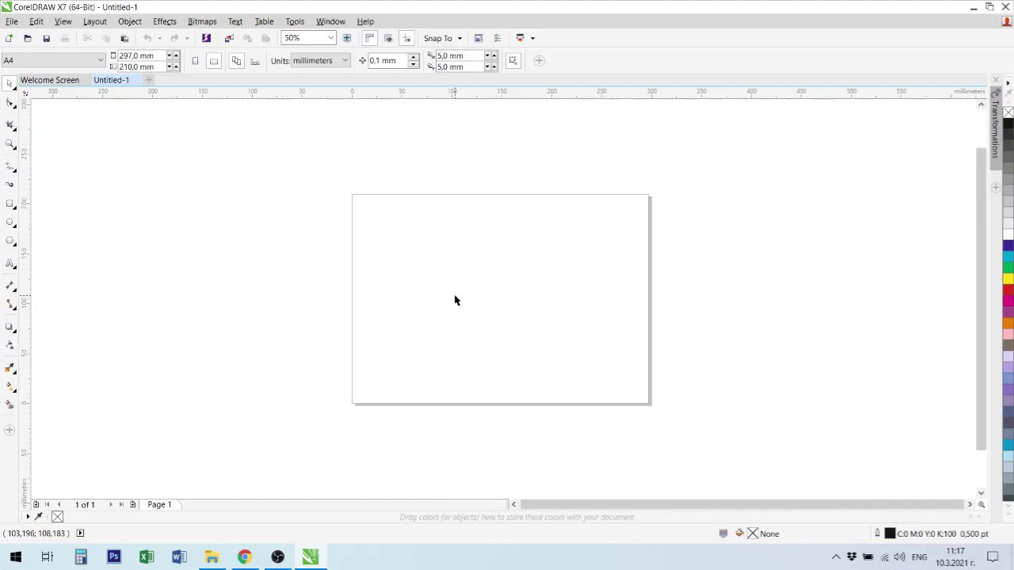
key("XF86AudioRaiseVolume")
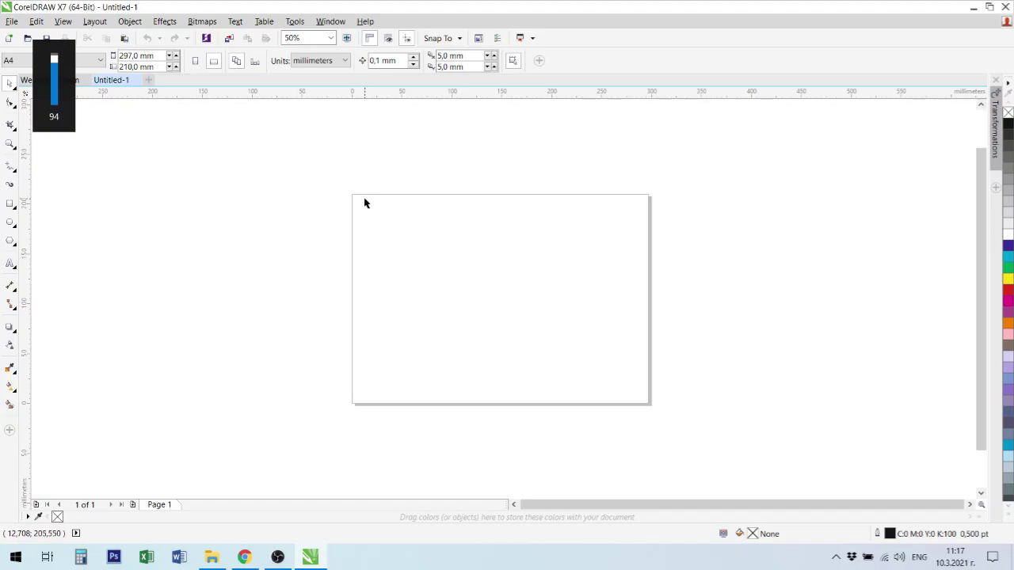
key("XF86AudioLowerVolume")
left_click_drag(347, 188, 656, 417)
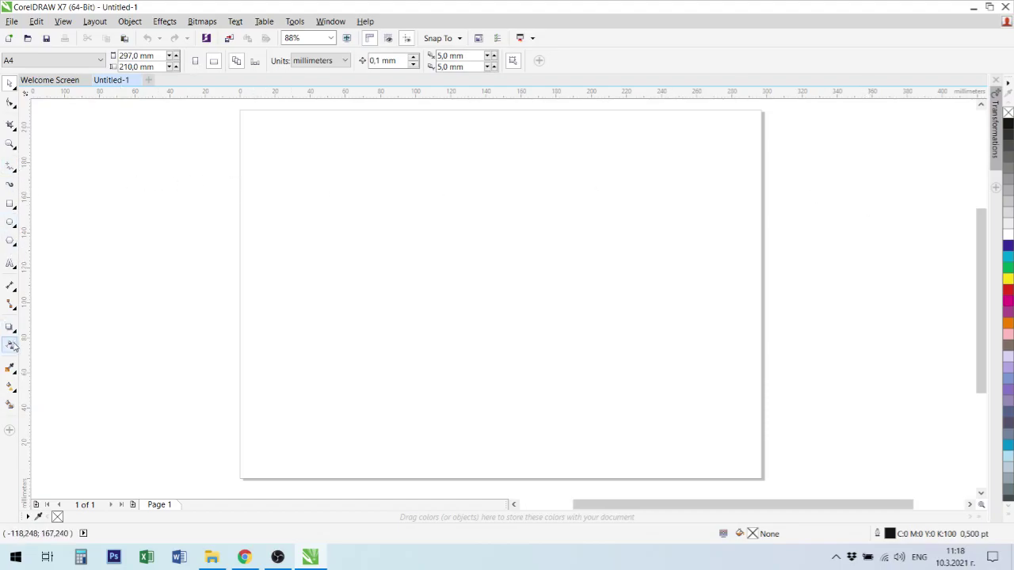
left_click(10, 263)
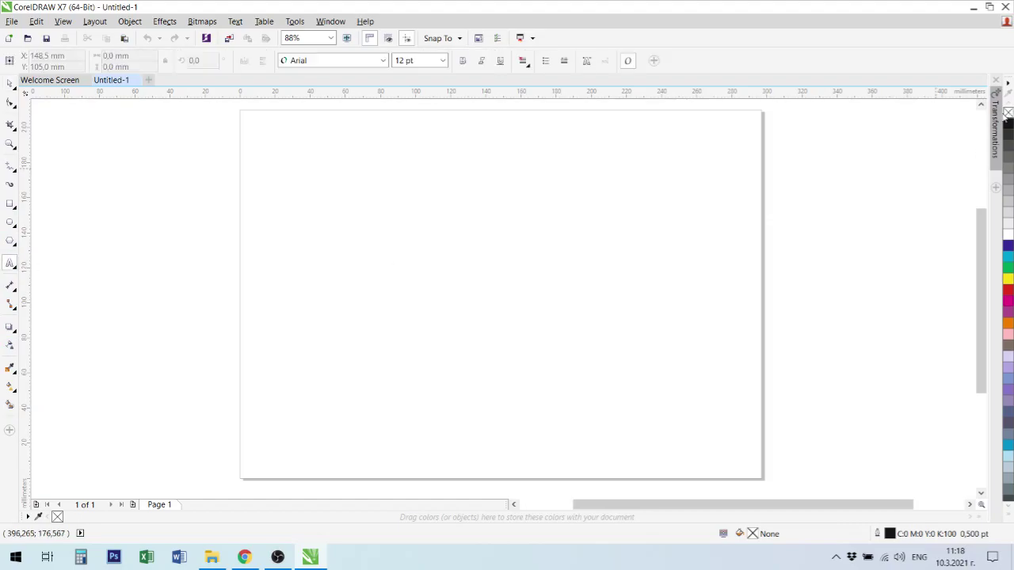
left_click(814, 133)
type("100")
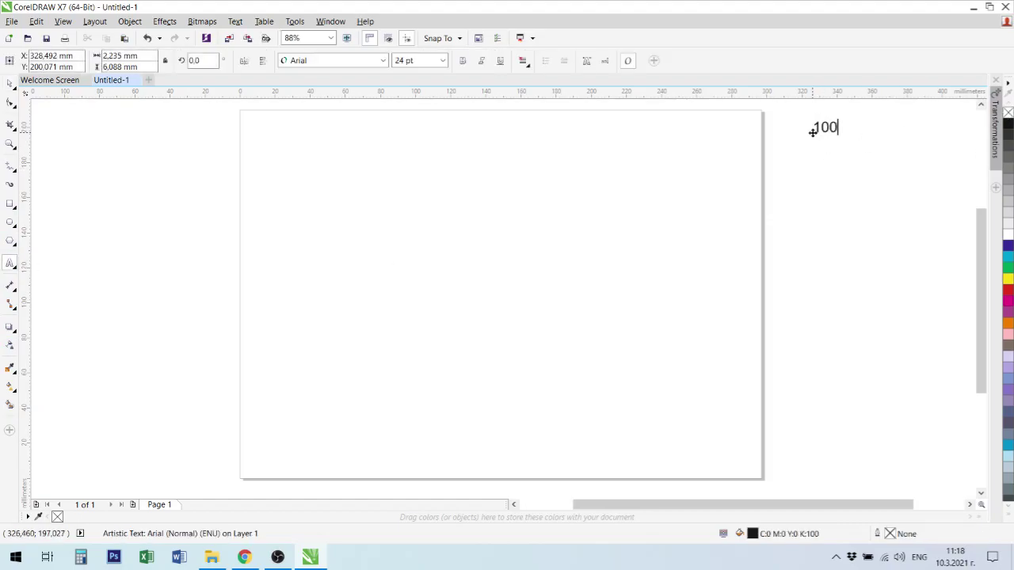
type("0 px Horiz.")
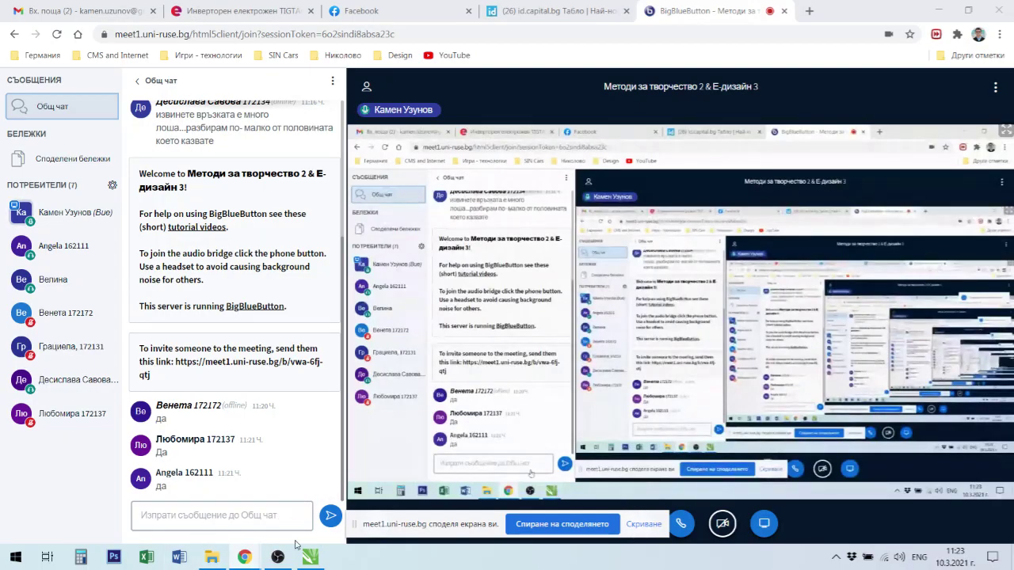
Switch to CorelDRAW, draw a rectangle around the whole page and a full-width header strip about 28 mm high along its upper edge
left_click(310, 557)
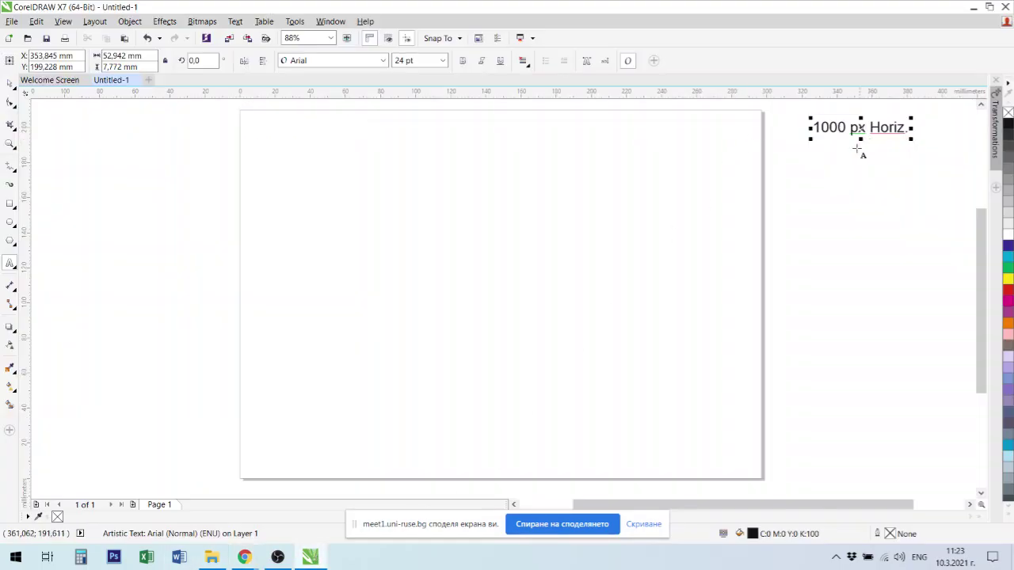
left_click(9, 82)
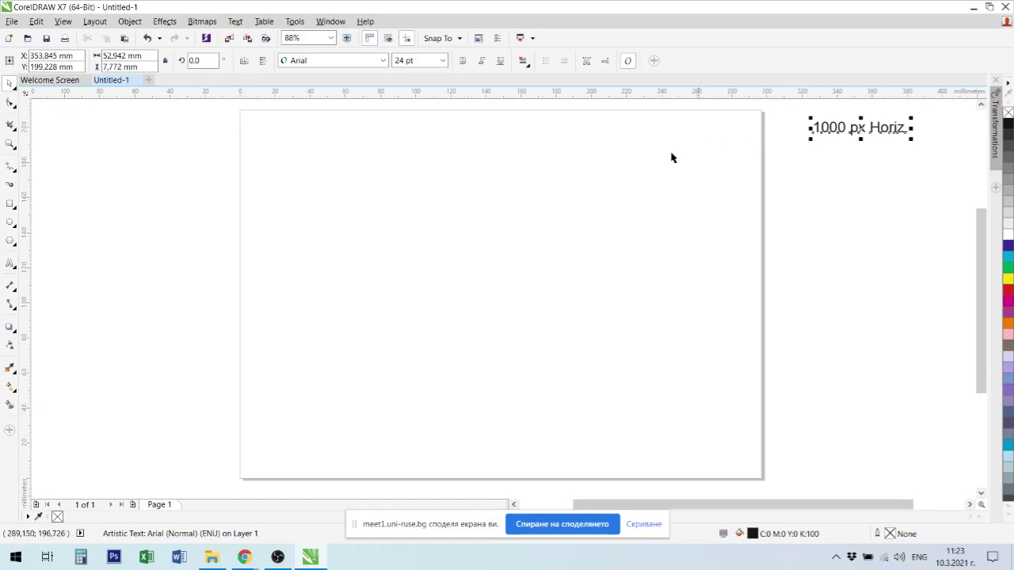
left_click(10, 204)
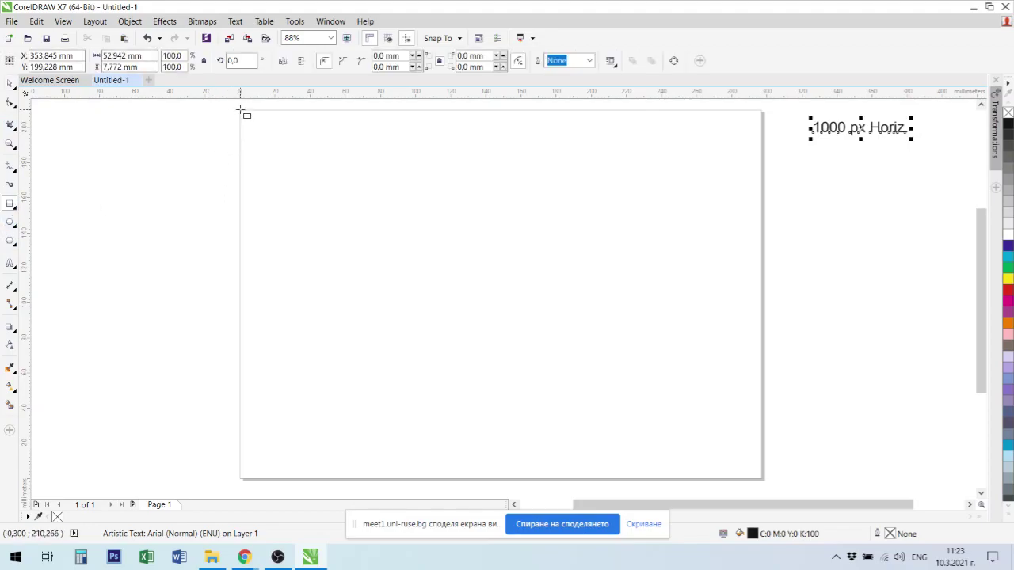
left_click_drag(241, 111, 764, 480)
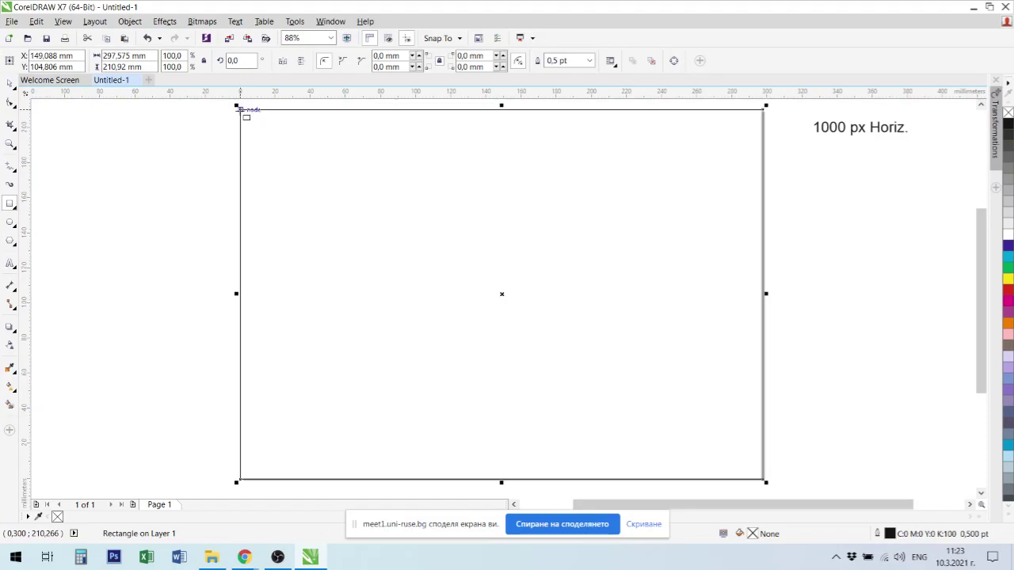
left_click_drag(240, 110, 763, 159)
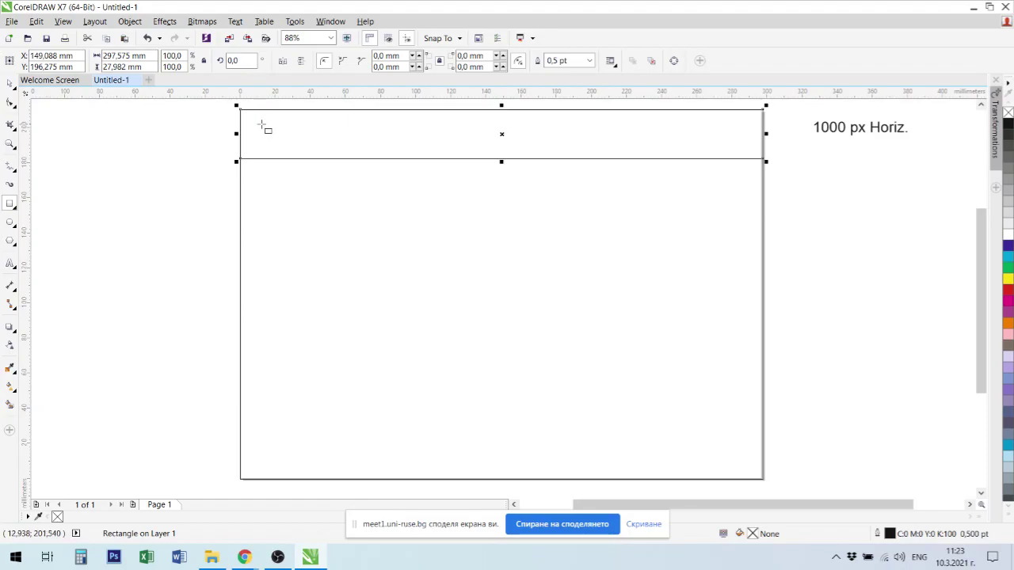
Draw a logo box about 59 × 15 mm at the left end of the header strip and add the text "Лого" inside it
mouse_move(259, 124)
left_mouse_down()
mouse_move(335, 158)
mouse_move(366, 150)
left_mouse_up()
left_click(10, 263)
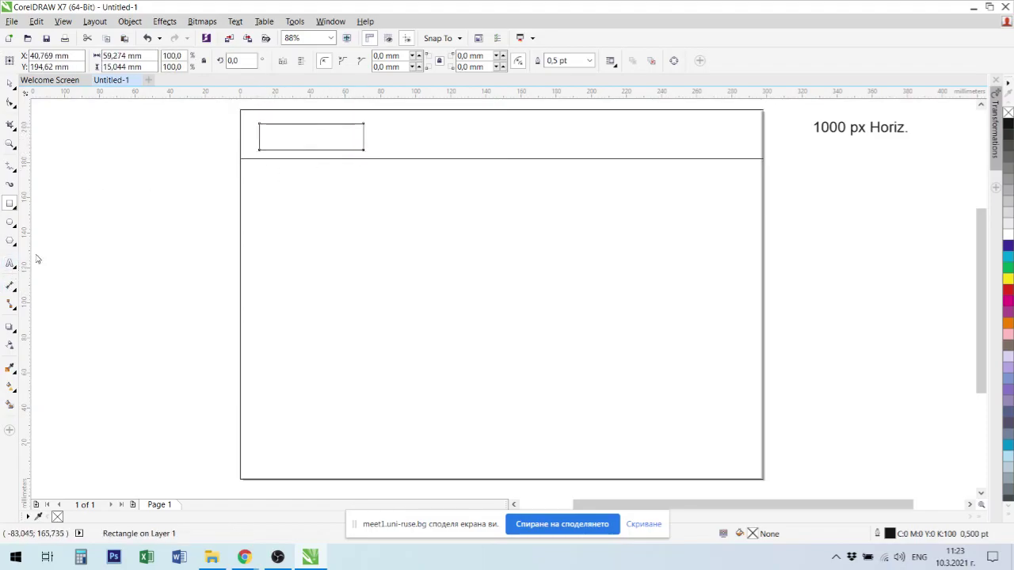
left_click(299, 133)
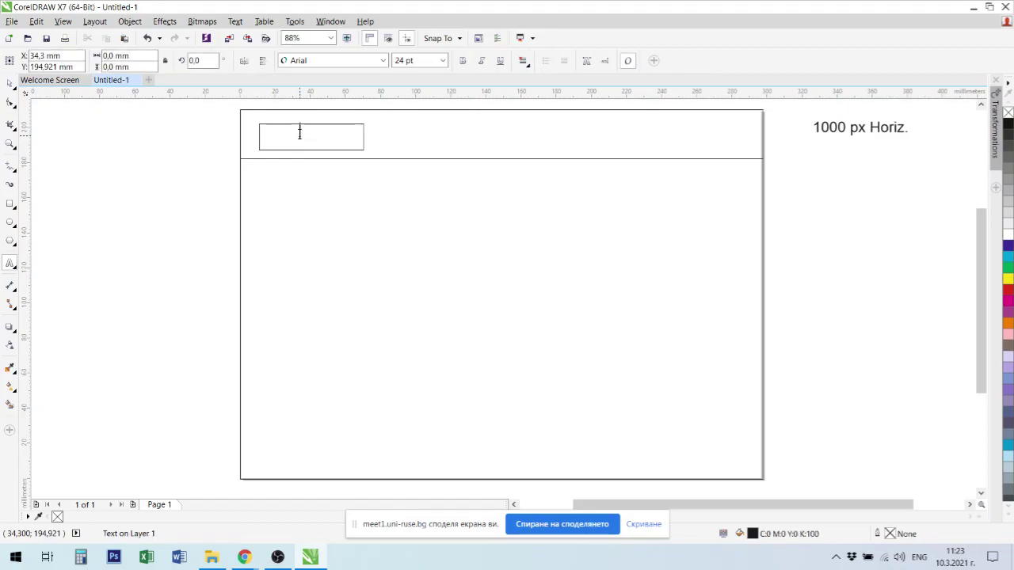
key("alt+shift")
type("Лого")
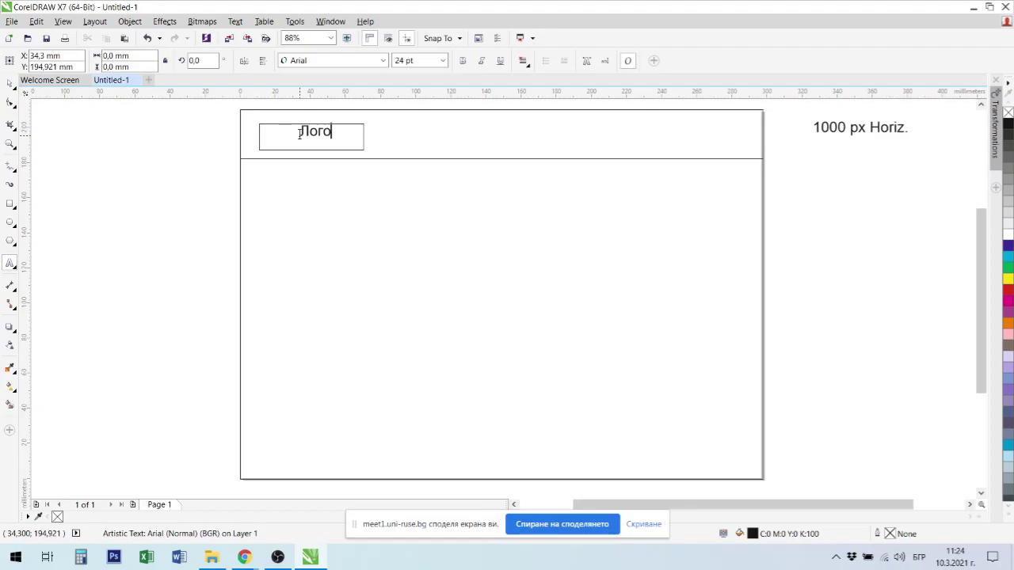
left_click(10, 82)
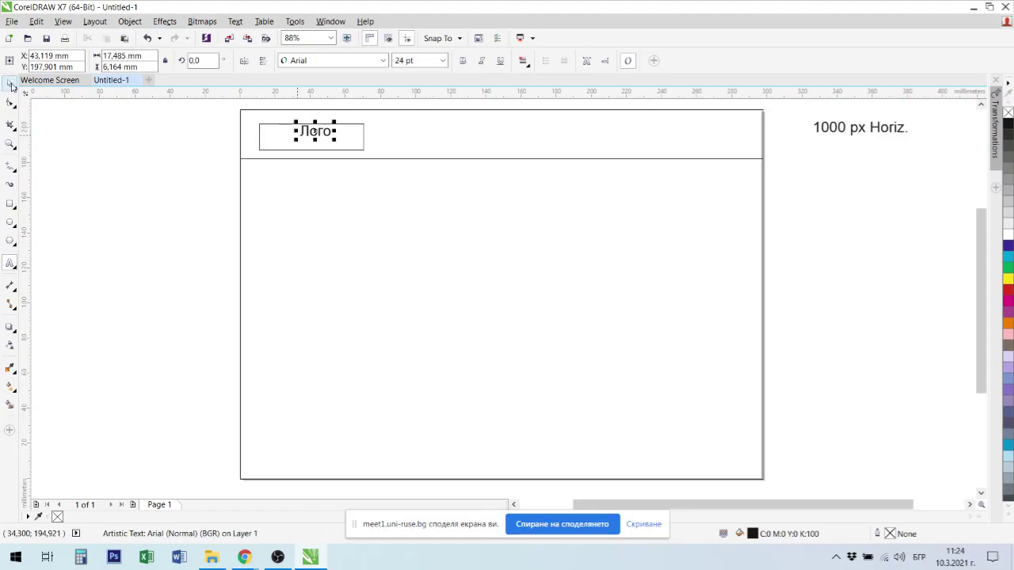
Center the "Лого" text horizontally and vertically on the logo box
left_click(349, 143, "shift")
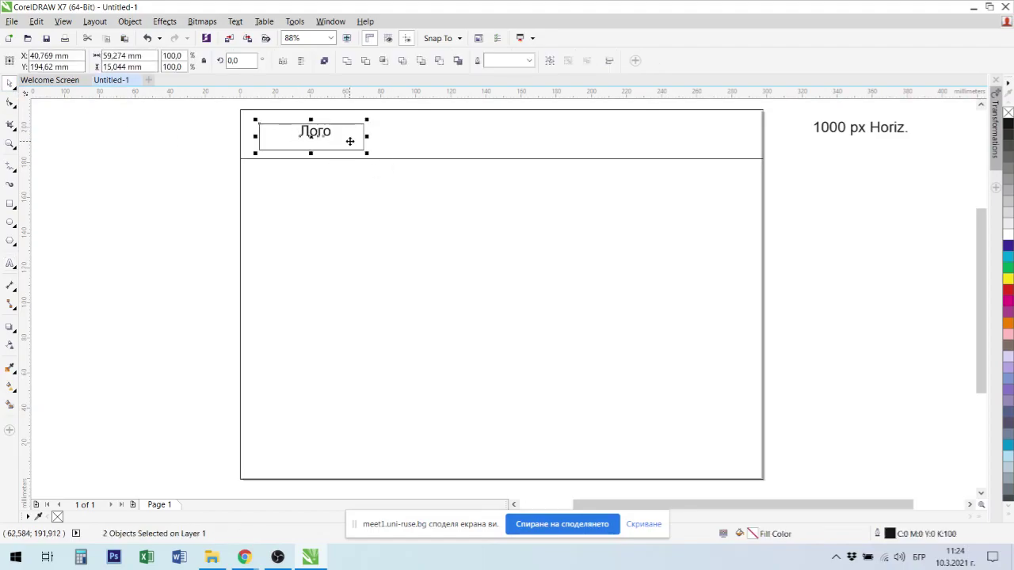
key("e")
key("c")
left_click(106, 201)
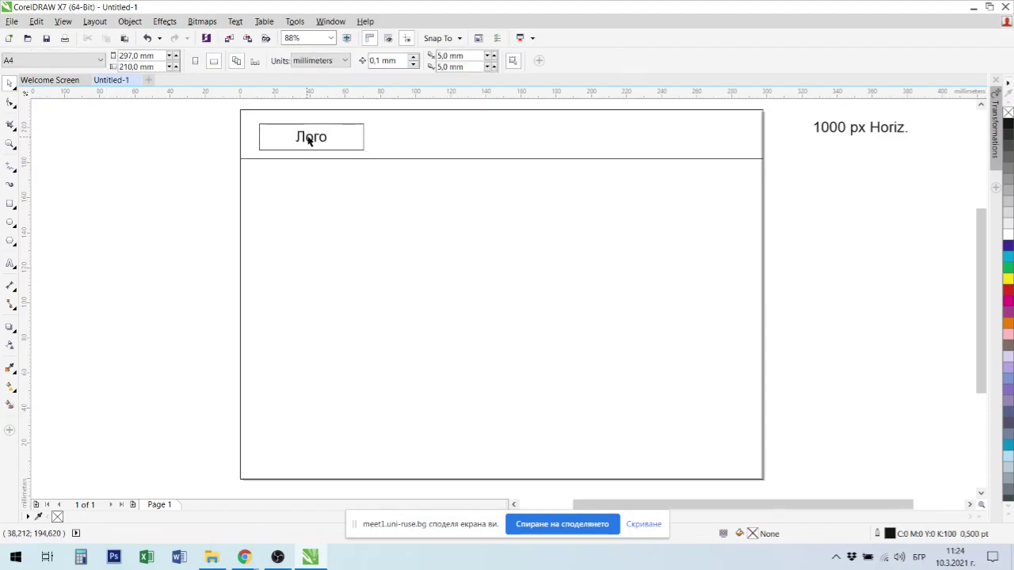
Enlarge the "Лого" text to about 46 pt and place a copy of it in the header, just right of the logo box
left_click(323, 141)
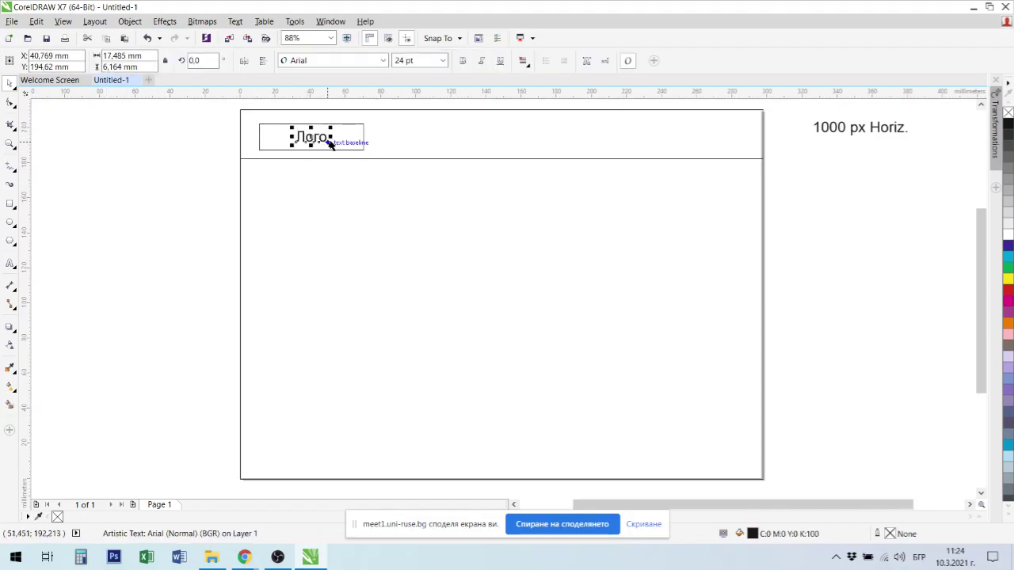
left_click_drag(333, 144, 427, 136)
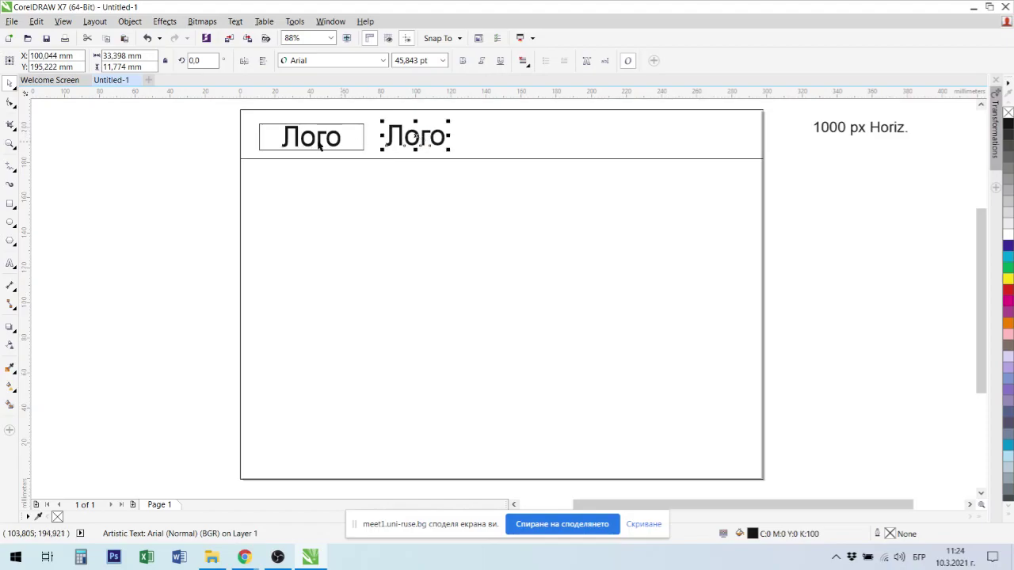
Change the copied header text to "Пояснителен текст" and shrink it to about 23 pt
left_click(10, 267)
left_click_drag(448, 141, 386, 141)
type("Поя")
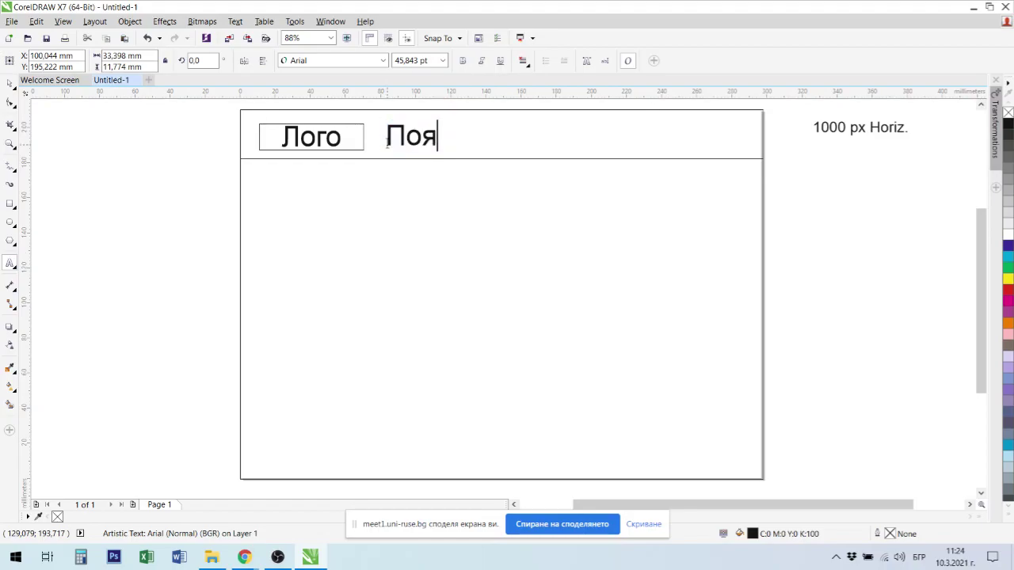
type("снителен ")
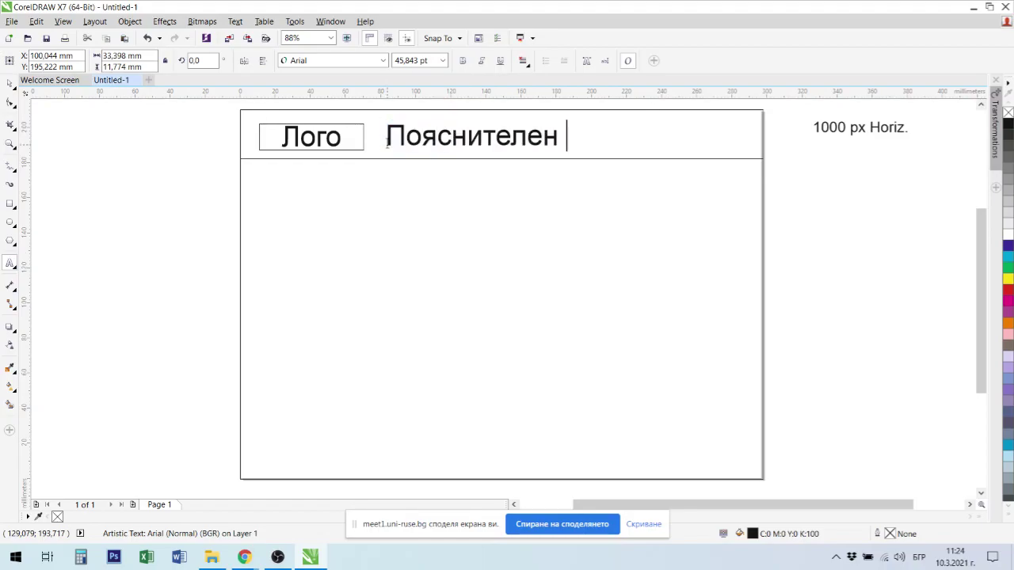
type("текст")
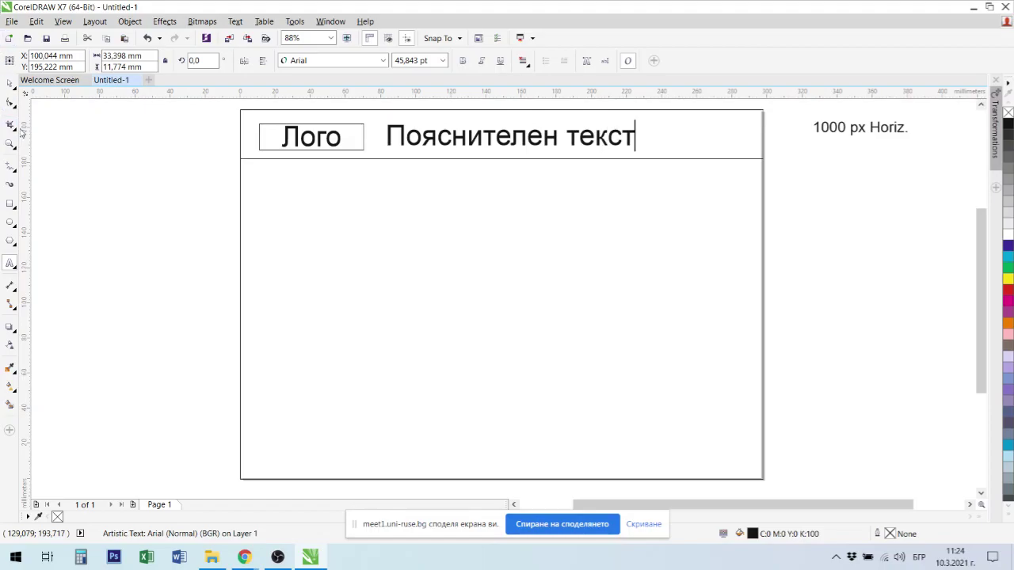
left_click(10, 82)
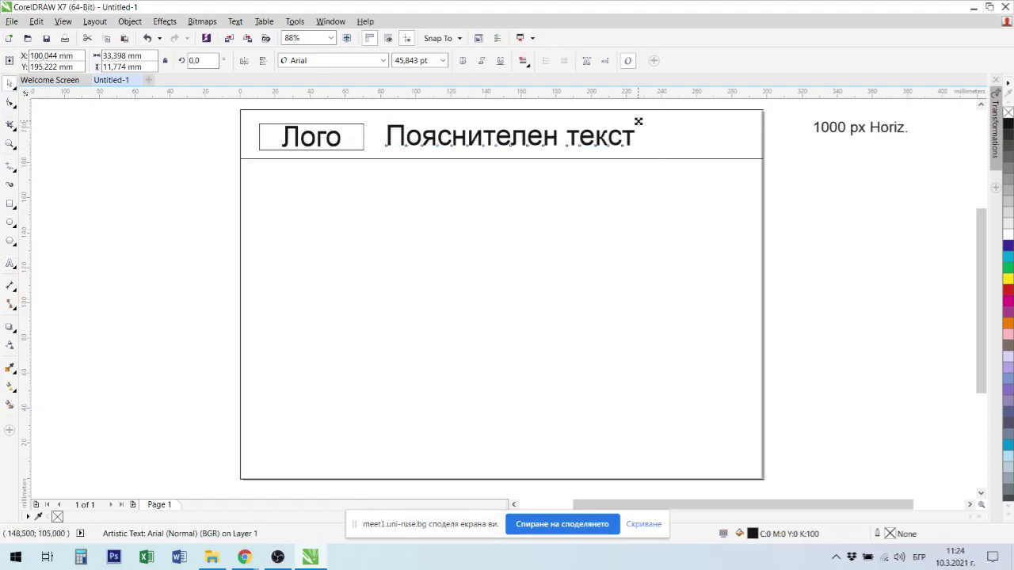
left_click_drag(638, 122, 622, 136)
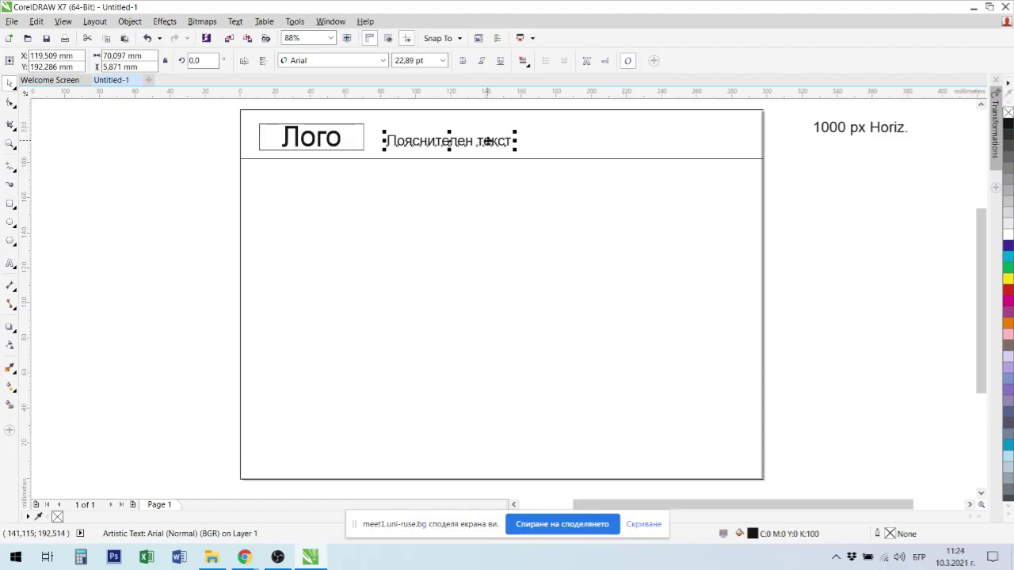
Place a copy of the explanatory text at the right end of the header, reading "Контакти: моб.тел, е-мейл" and lying fully inside the page
left_click_drag(488, 141, 730, 144)
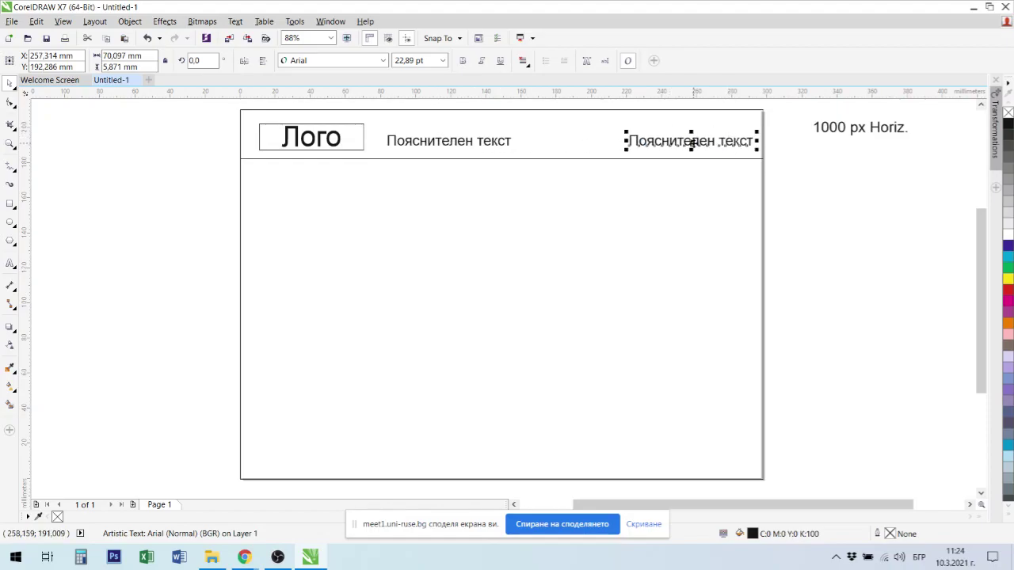
double_click(682, 139)
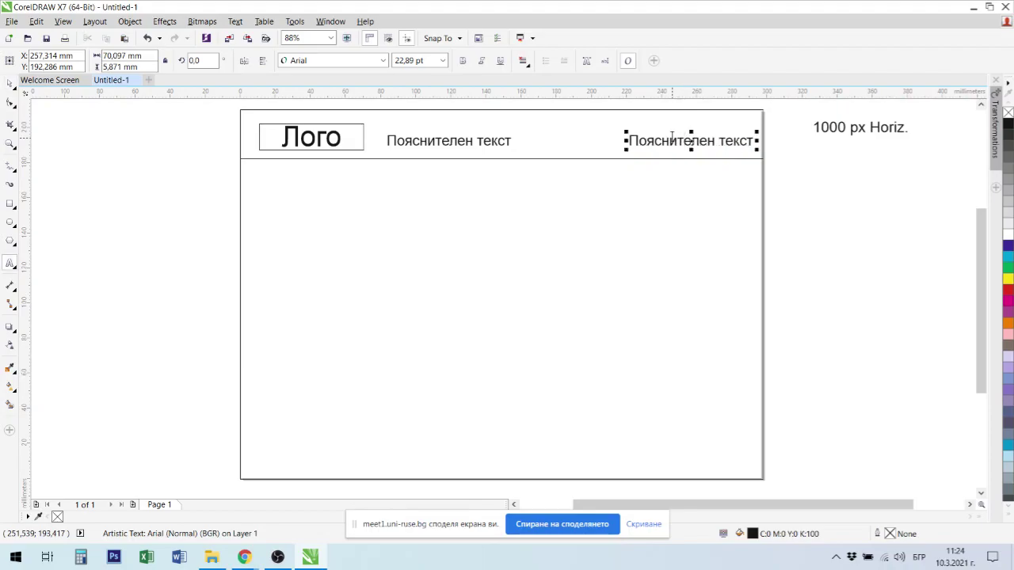
key("ctrl+a")
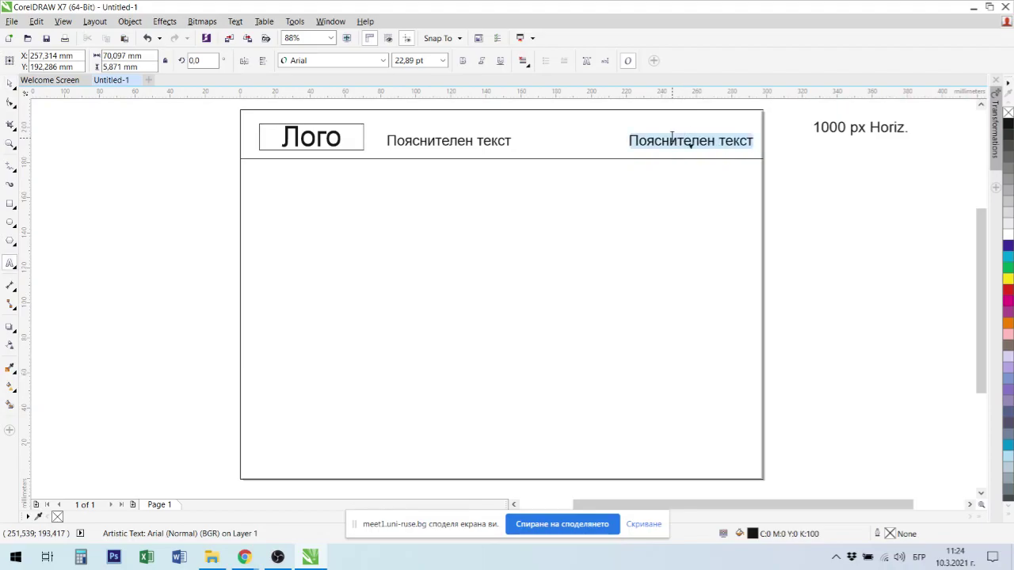
type("Конта")
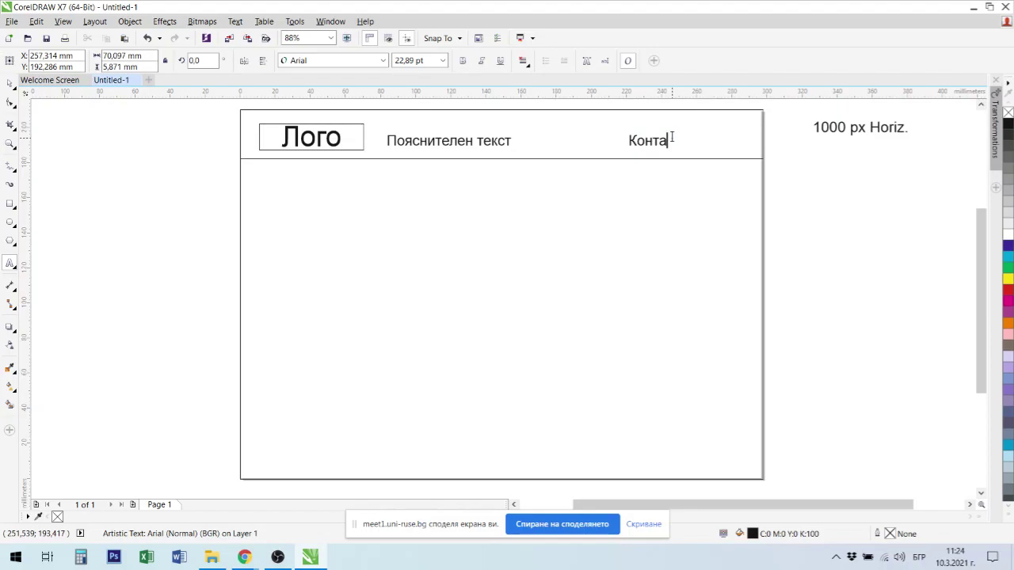
type("кти: моб.тел")
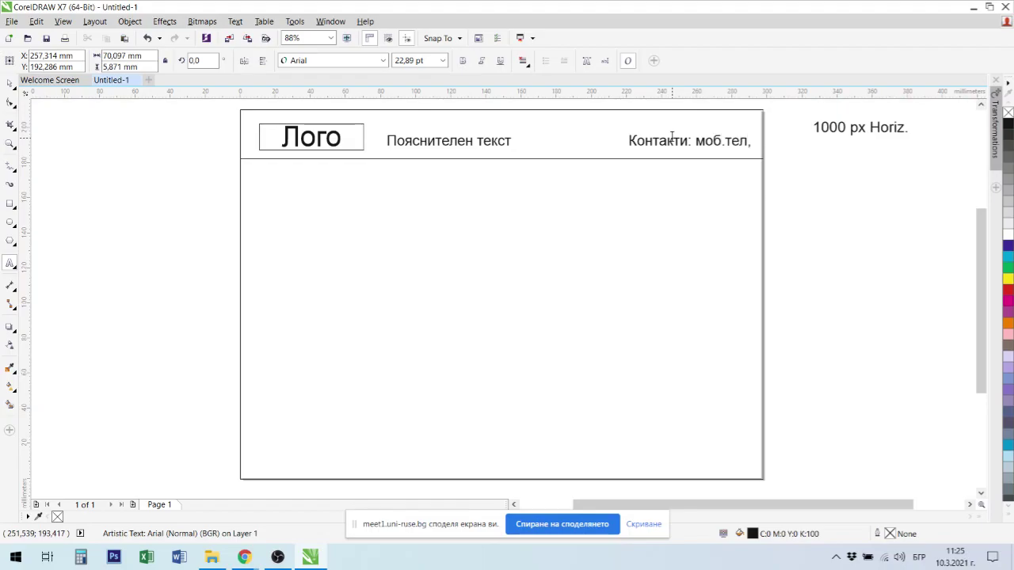
type(", е-мейл")
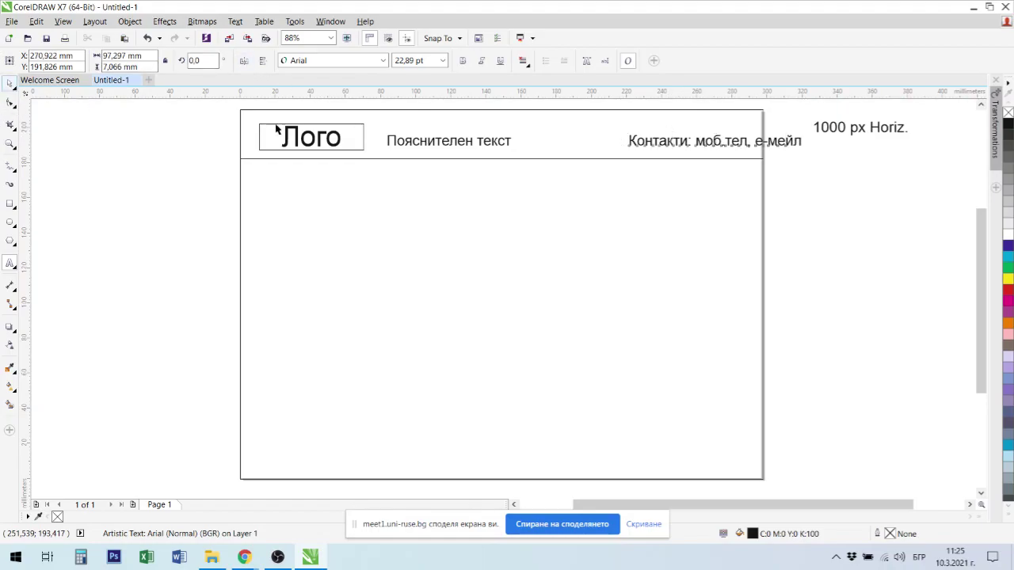
left_click(10, 83)
left_click_drag(743, 141, 693, 146)
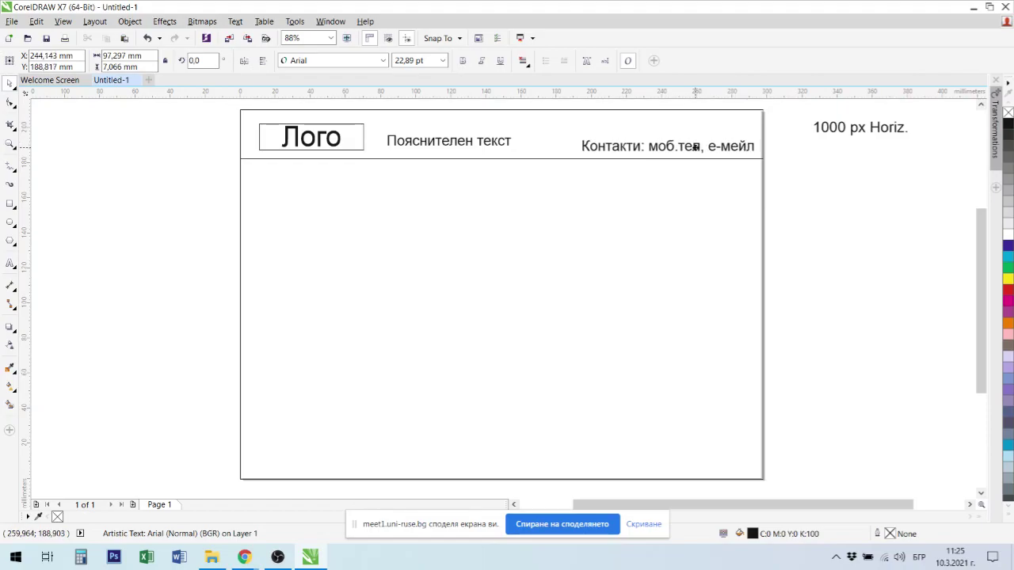
Make a mirrored copy of the header rectangle directly below it as a full-width strip about 10.5 mm high
left_click(421, 110)
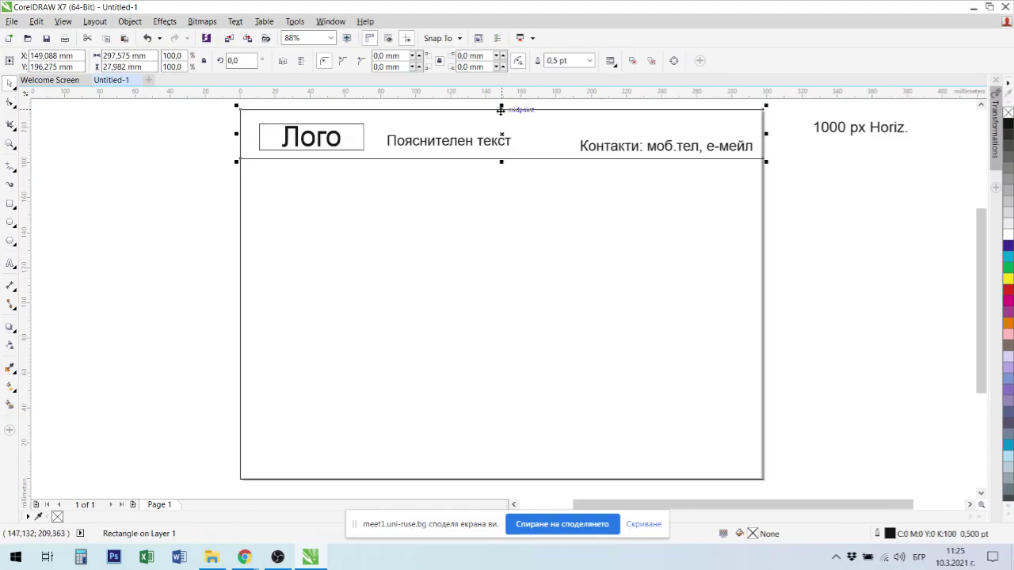
left_click_drag(502, 105, 487, 175)
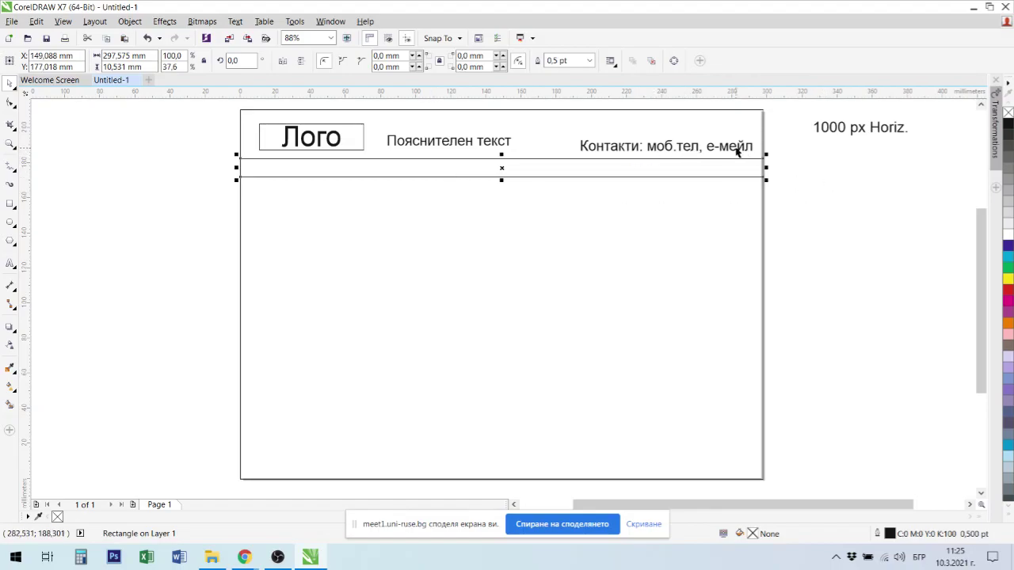
left_click(835, 189)
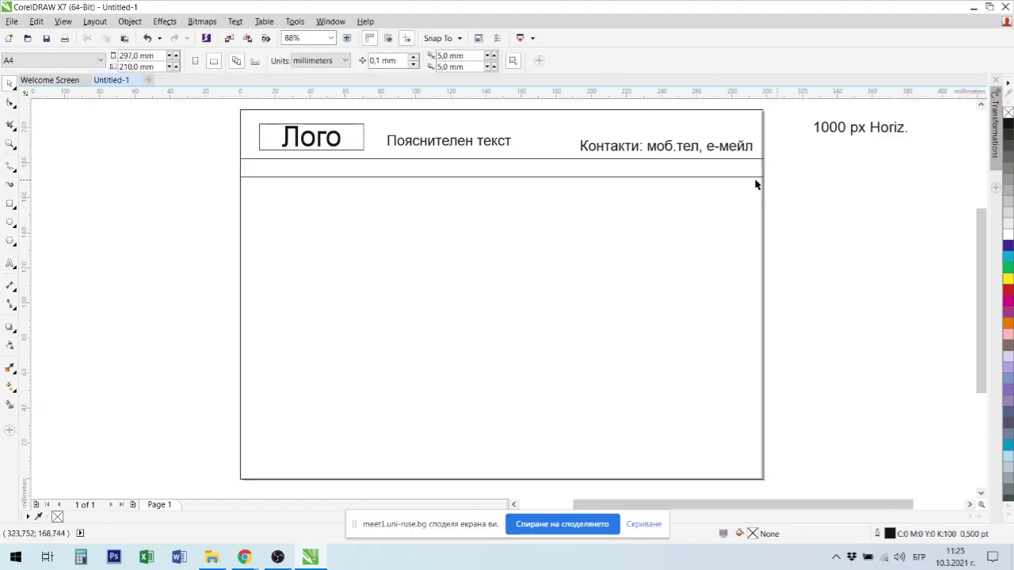
Add a cell about 24 mm wide at the right end of the narrow strip as a scaled copy of the strip's rectangle
left_click(243, 169)
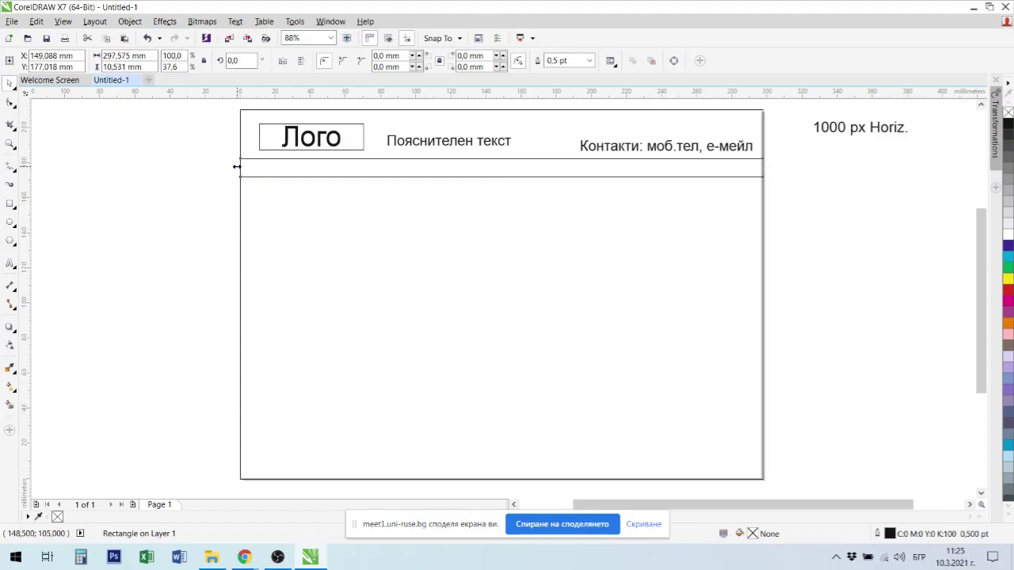
left_click_drag(237, 166, 719, 192)
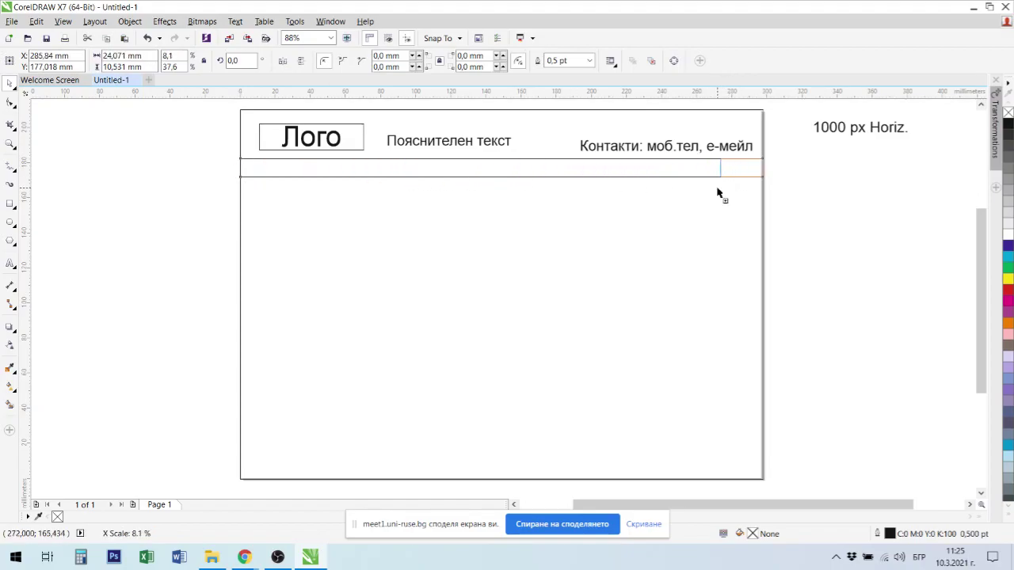
left_click(814, 232)
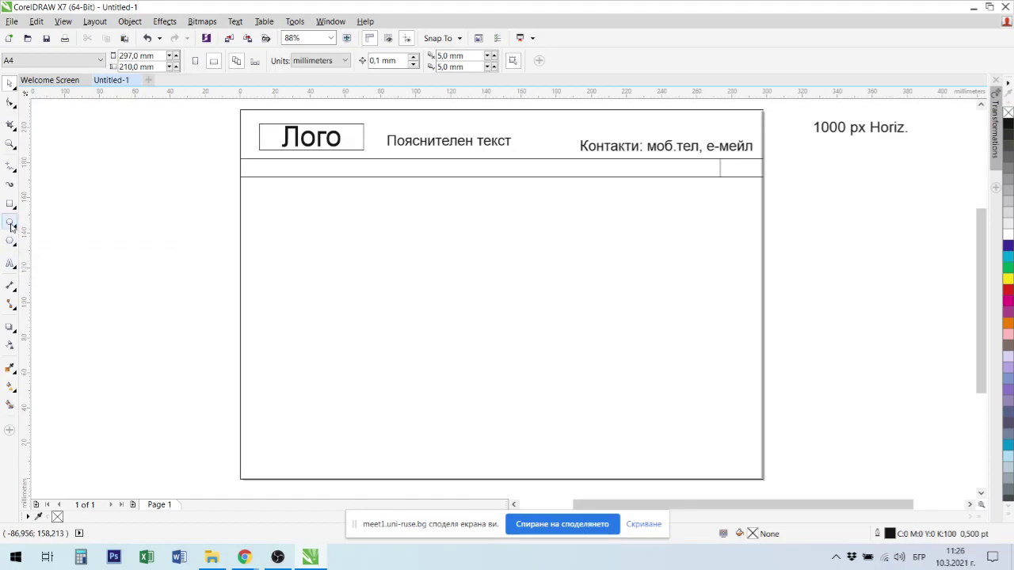
Draw a circle about 5.4 mm in diameter in the small cell and place an identical copy level with it to the right
key("F7")
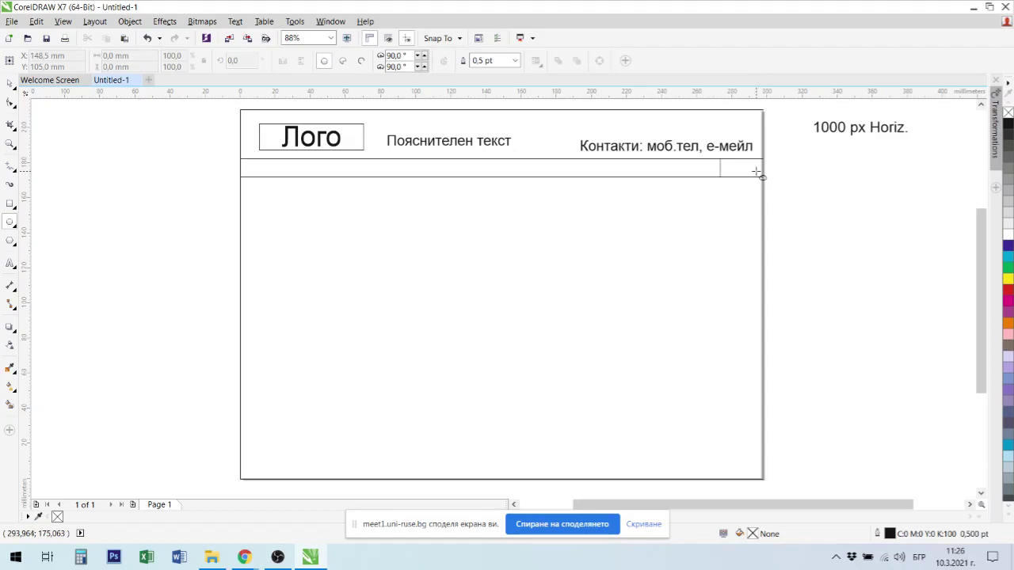
scroll(773, 176, "up", 5)
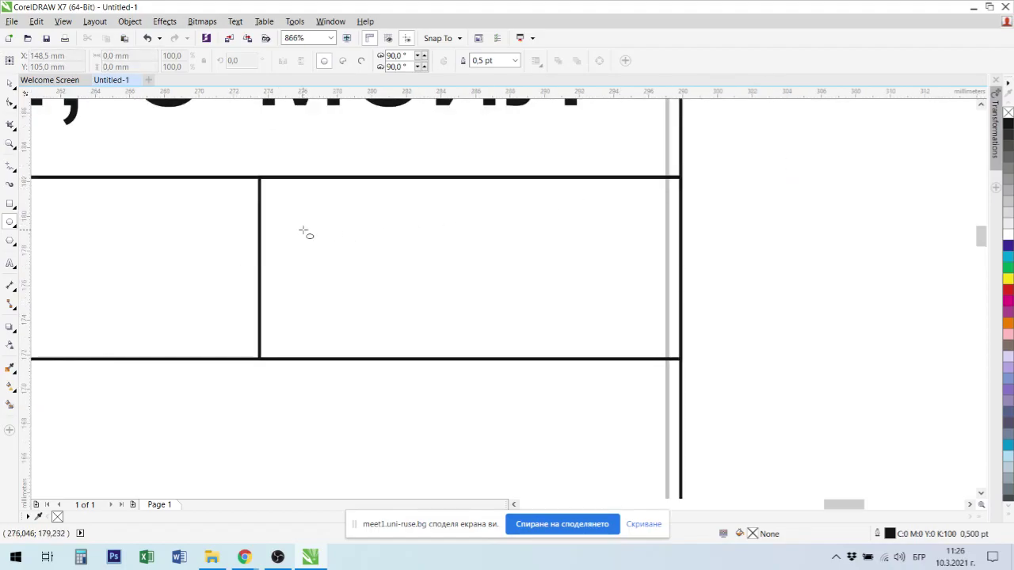
left_click_drag(301, 230, 399, 325)
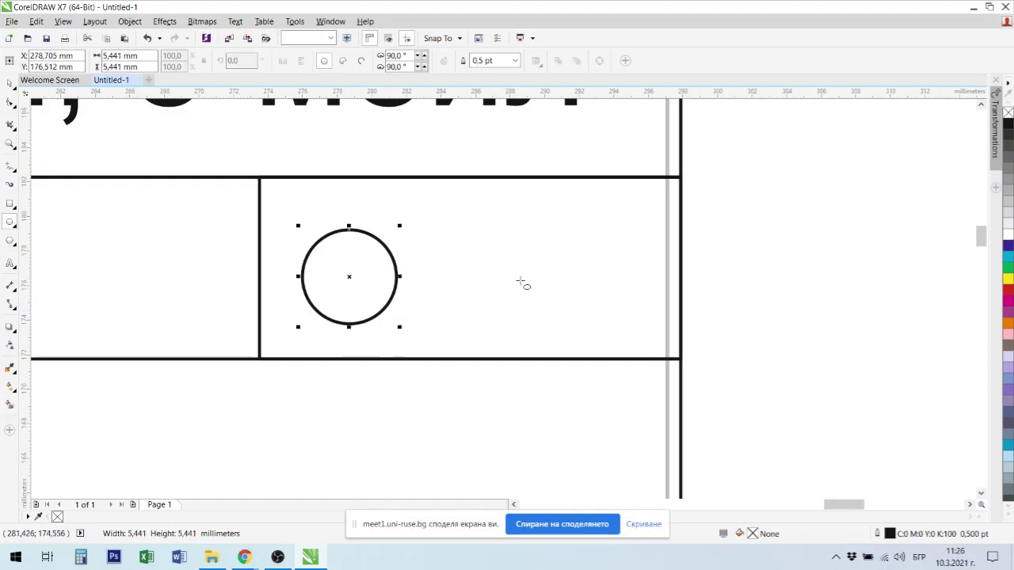
left_click_drag(543, 236, 604, 329)
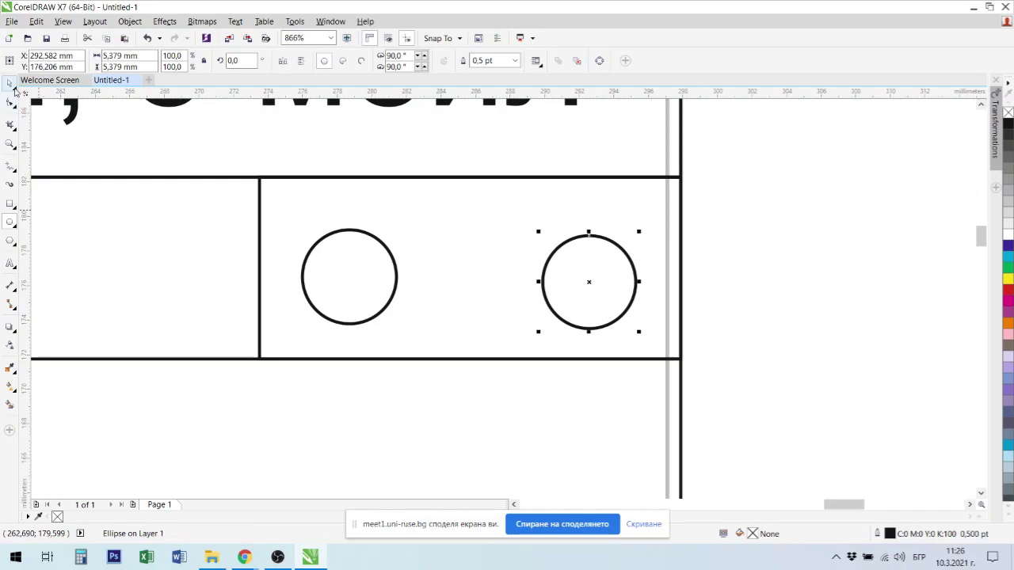
key("Delete")
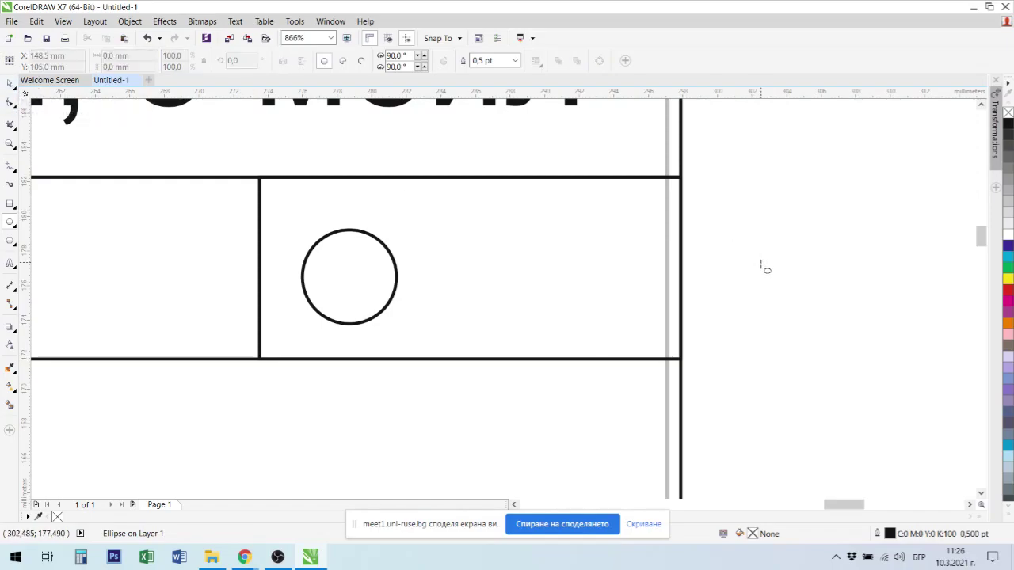
left_click(10, 83)
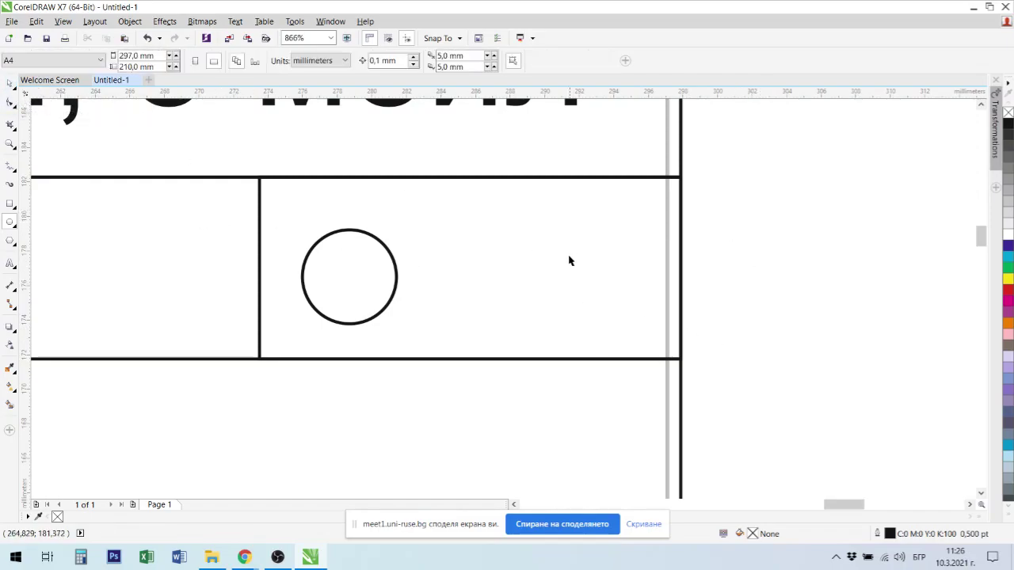
left_click(397, 264)
left_click_drag(396, 264, 599, 274)
right_click(600, 274)
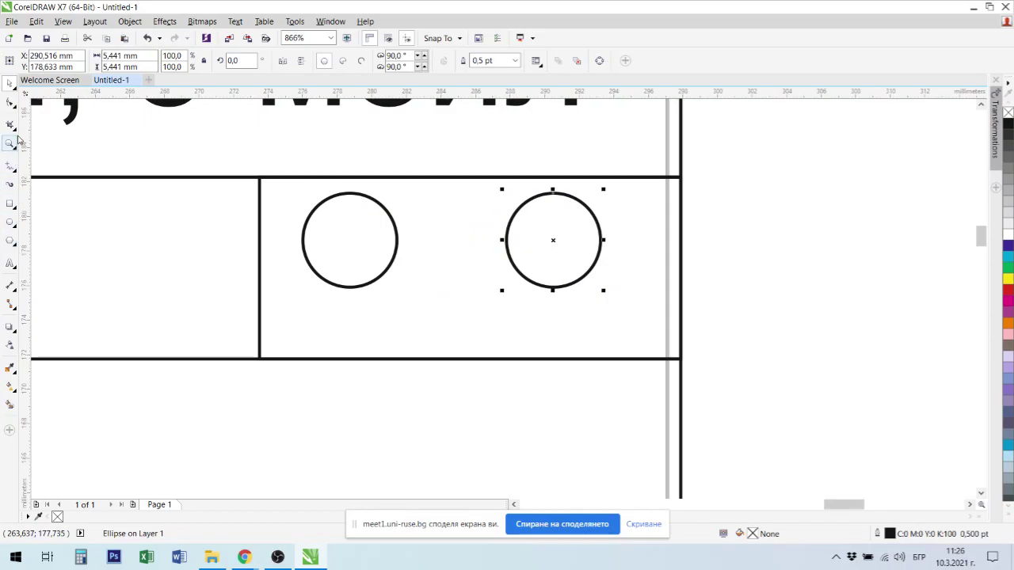
Add the label "Български" at about 3.4 pt under the left circle and place a copy of it under the right circle
left_click(10, 266)
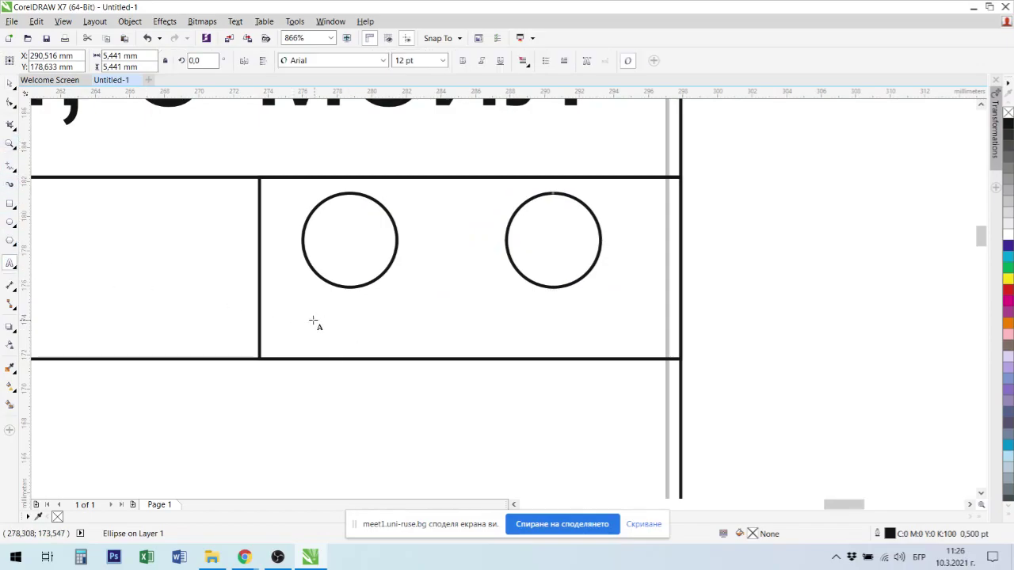
left_click(302, 321)
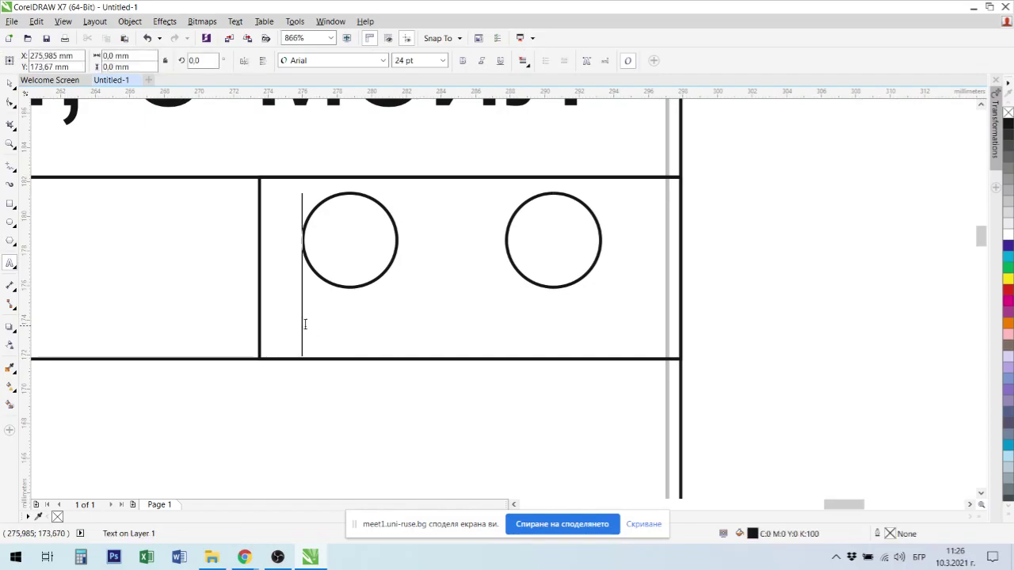
type("Бъ")
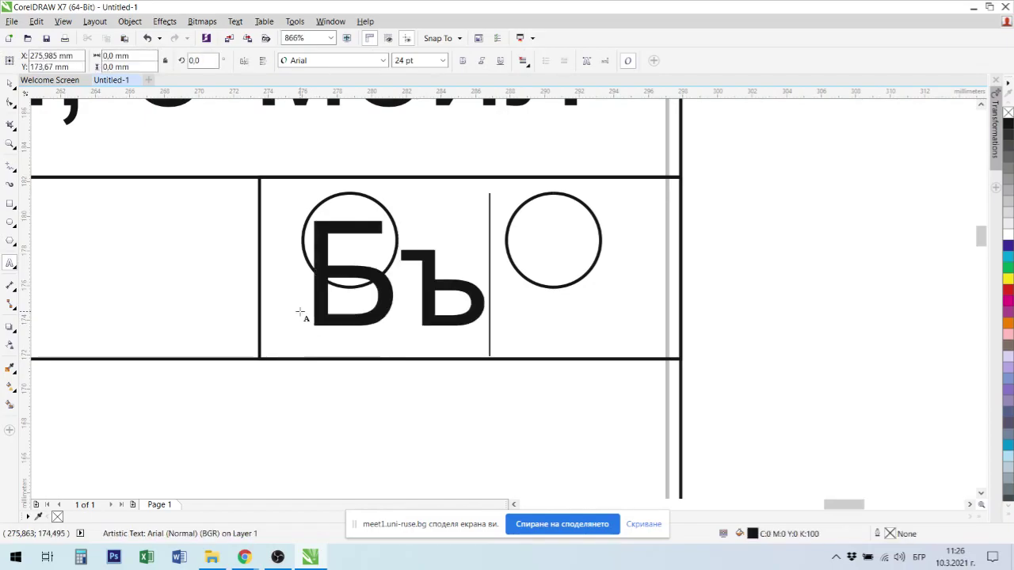
type("лга")
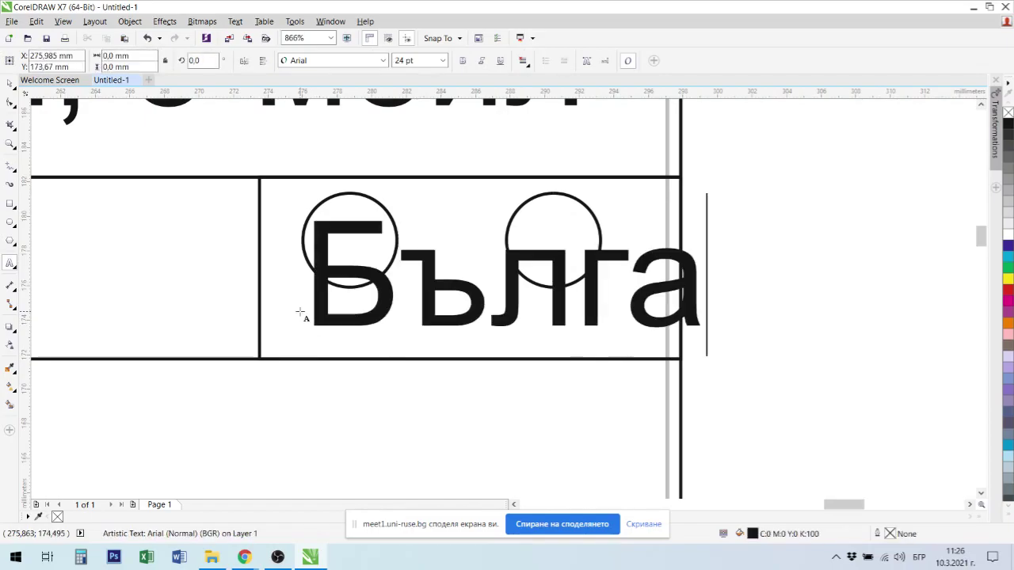
type("рски")
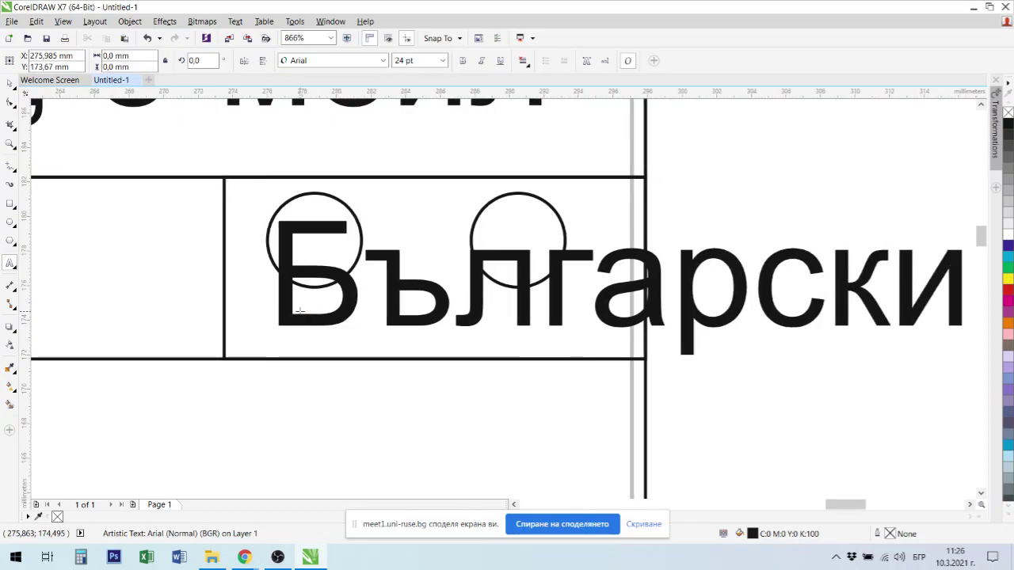
key("ctrl+space")
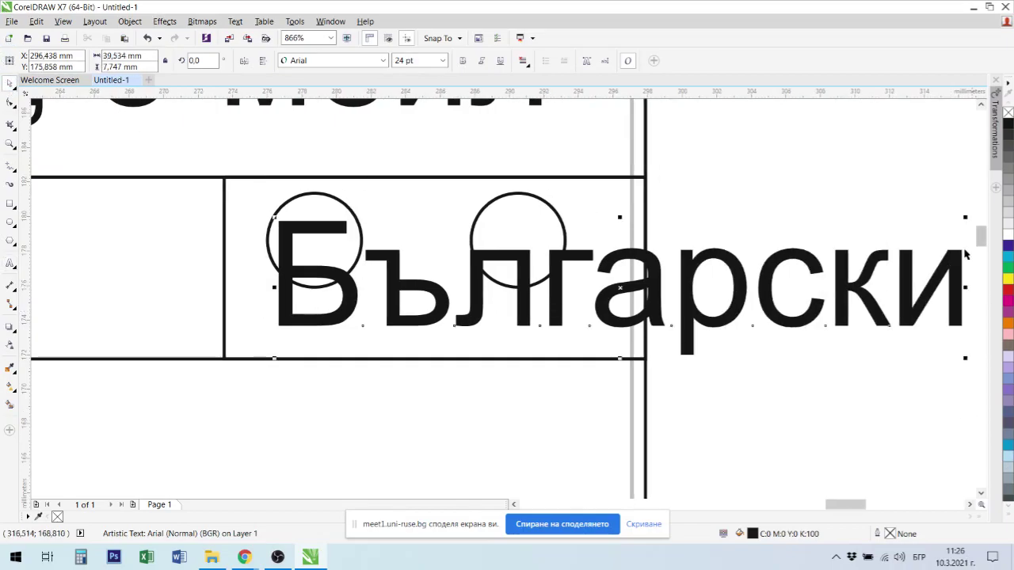
key("F10")
left_click_drag(942, 218, 342, 327)
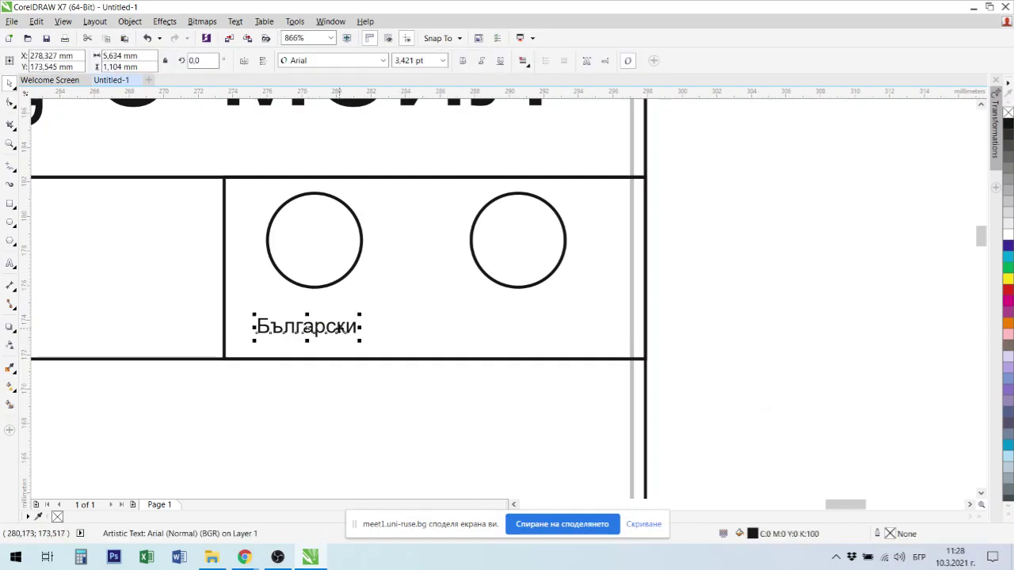
left_click_drag(340, 328, 545, 340)
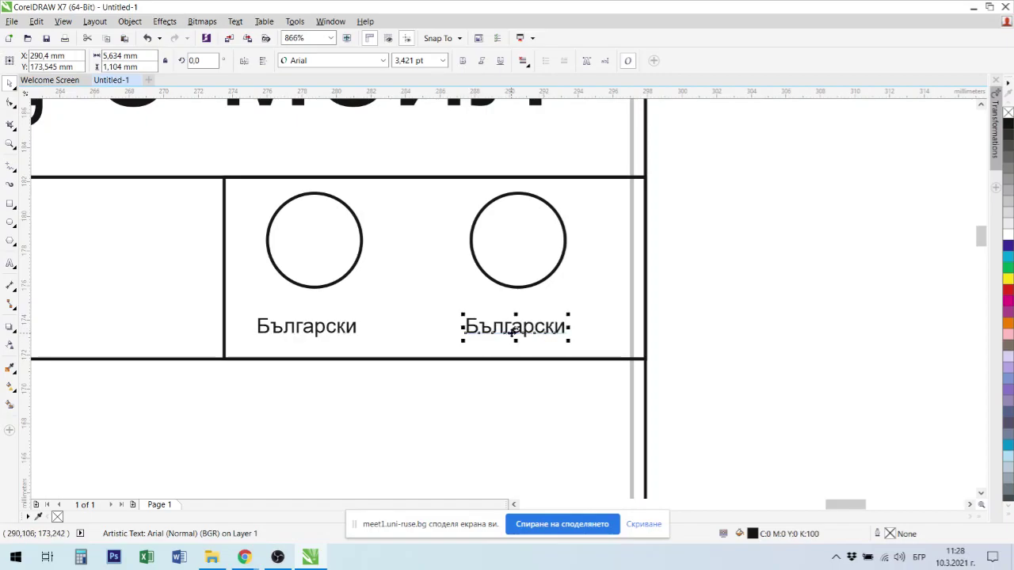
Draw two horizontal lines about 5.1 mm long across the circle above "Български", dividing it into three flag stripes
left_click(316, 229)
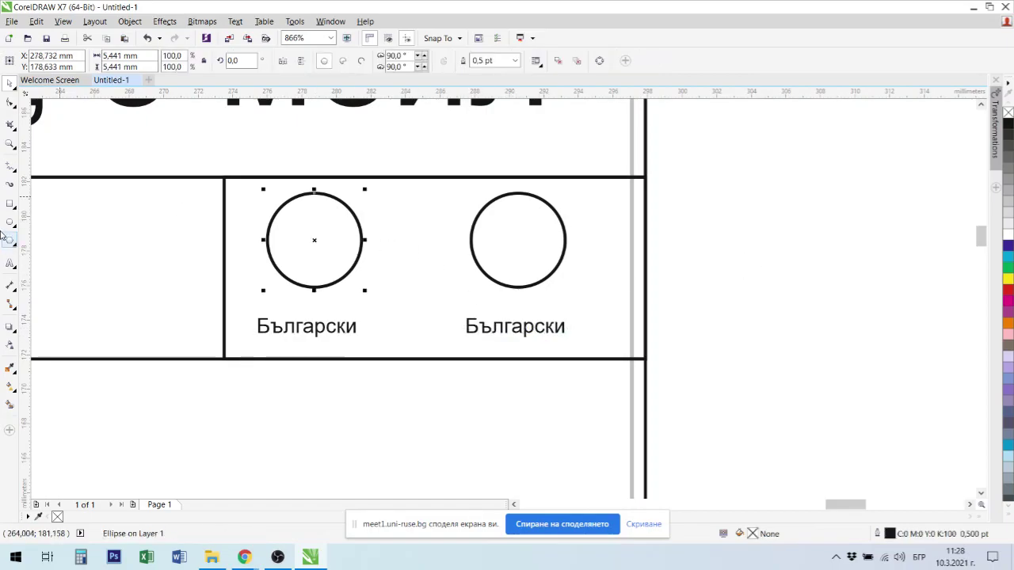
left_click(10, 166)
left_click(274, 222)
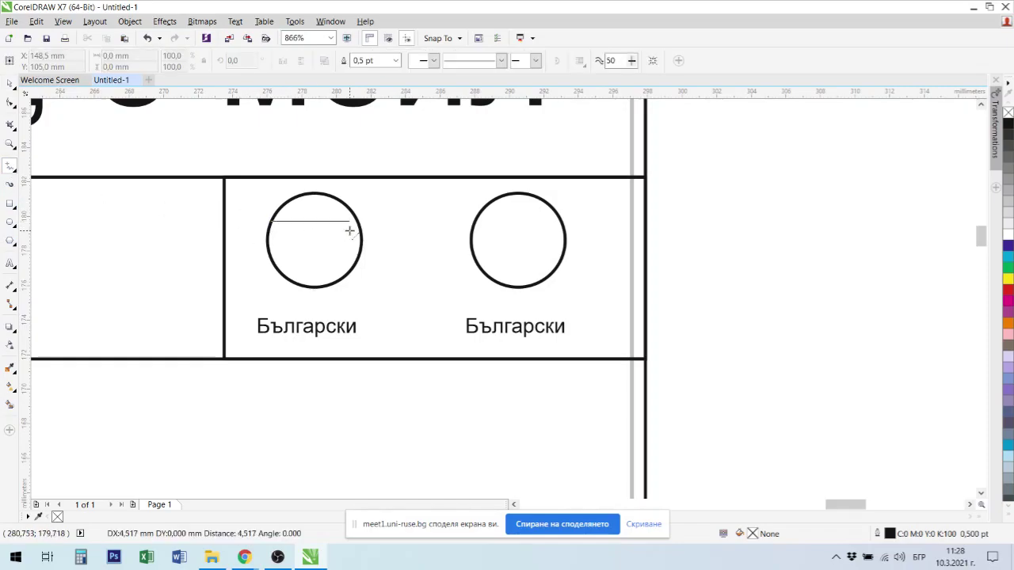
left_click(363, 224)
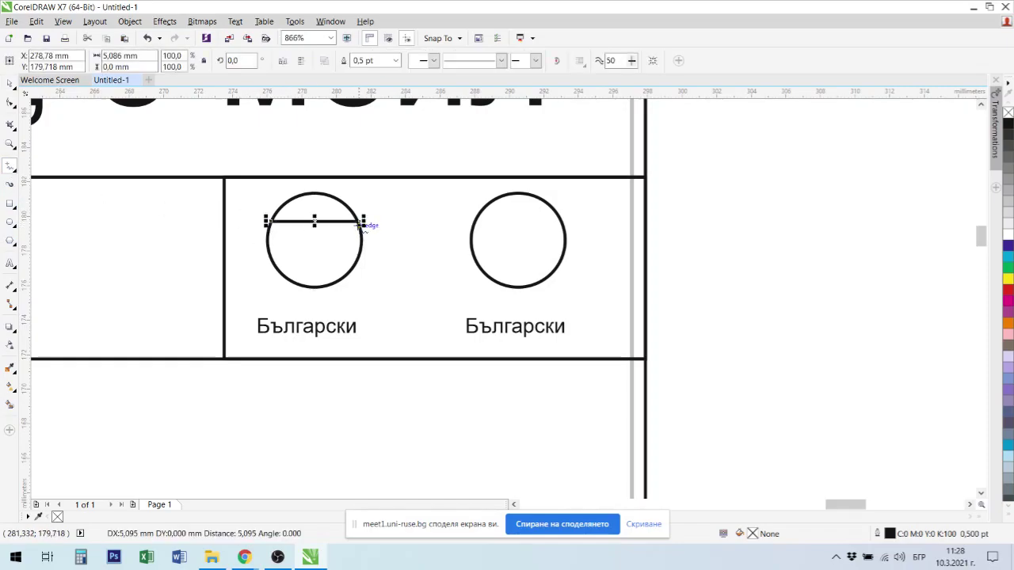
left_click(269, 255)
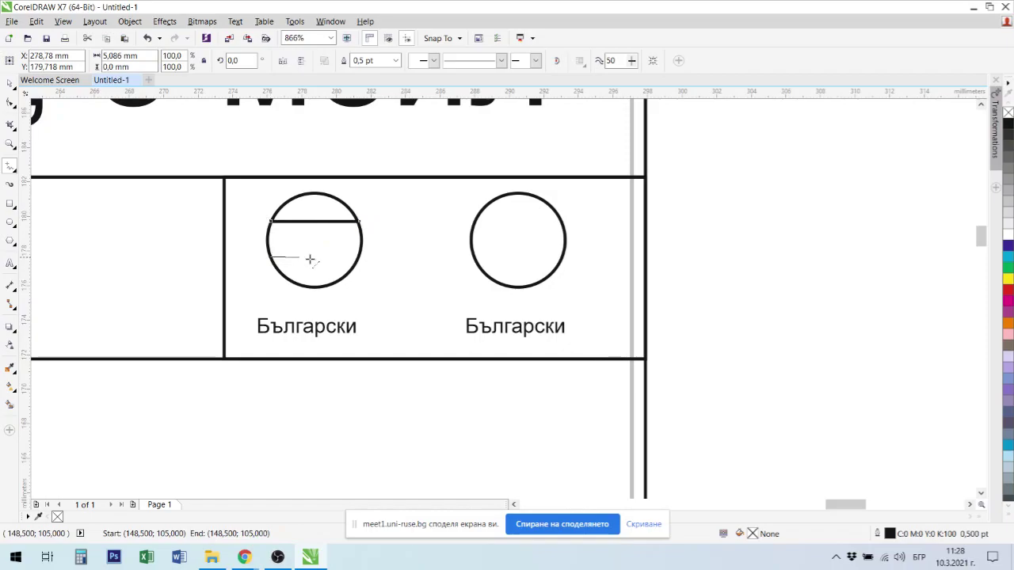
left_click(362, 256)
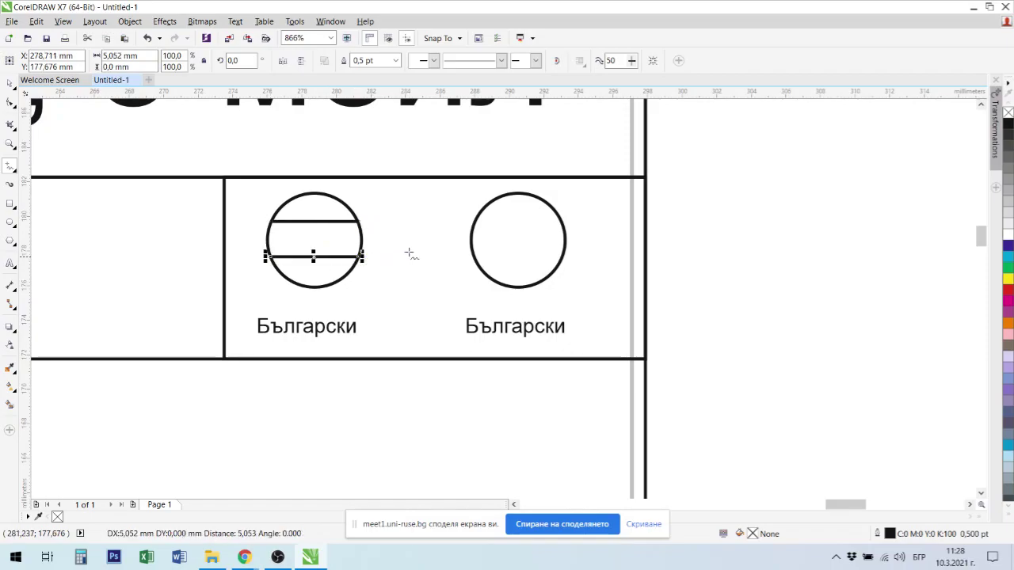
Draw two pairs of closely spaced diagonal lines across the second circle so that they cross as a simplified British flag
left_click(544, 202)
left_click(478, 269)
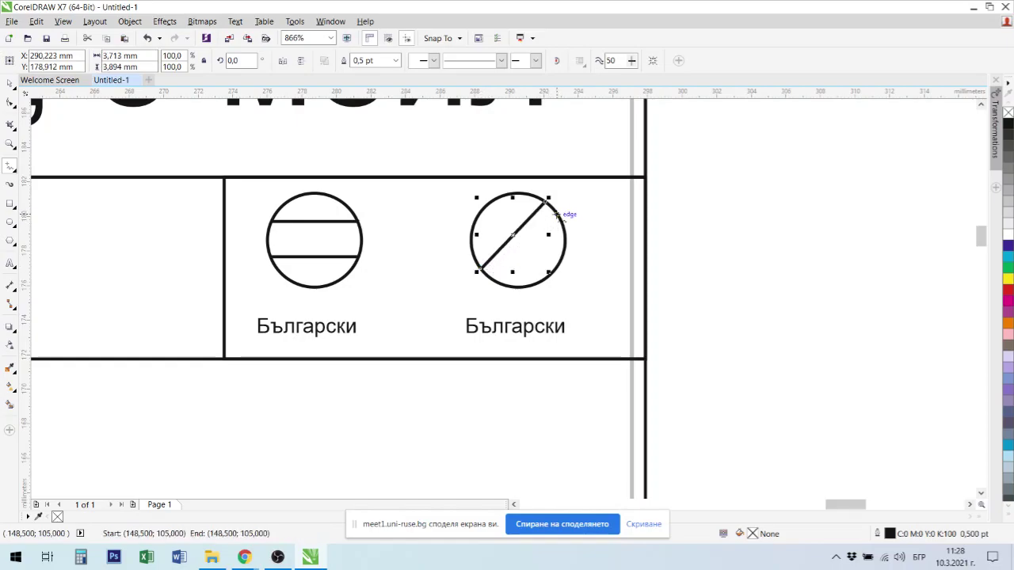
left_click(491, 280)
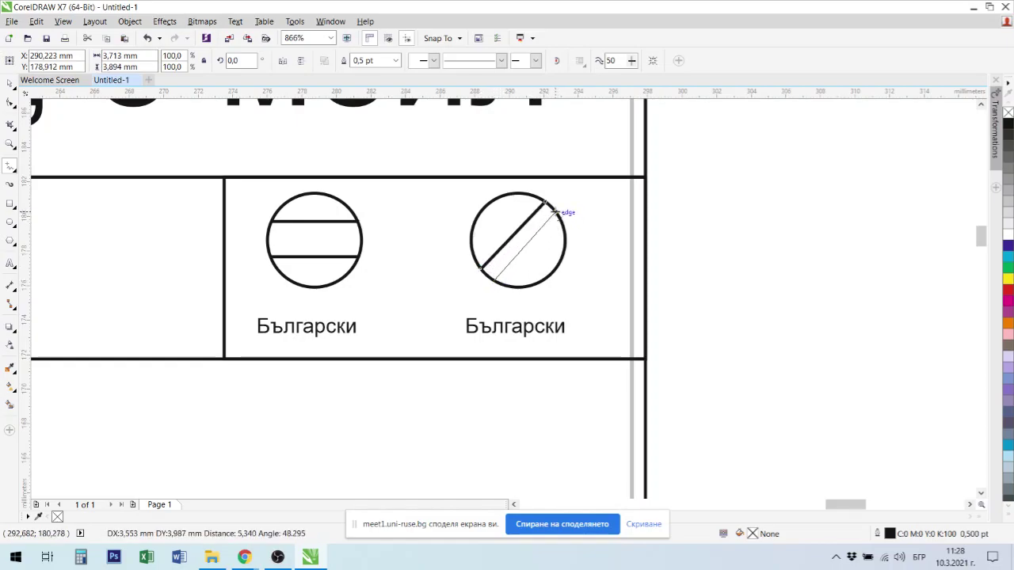
left_click(557, 208)
left_click(484, 214)
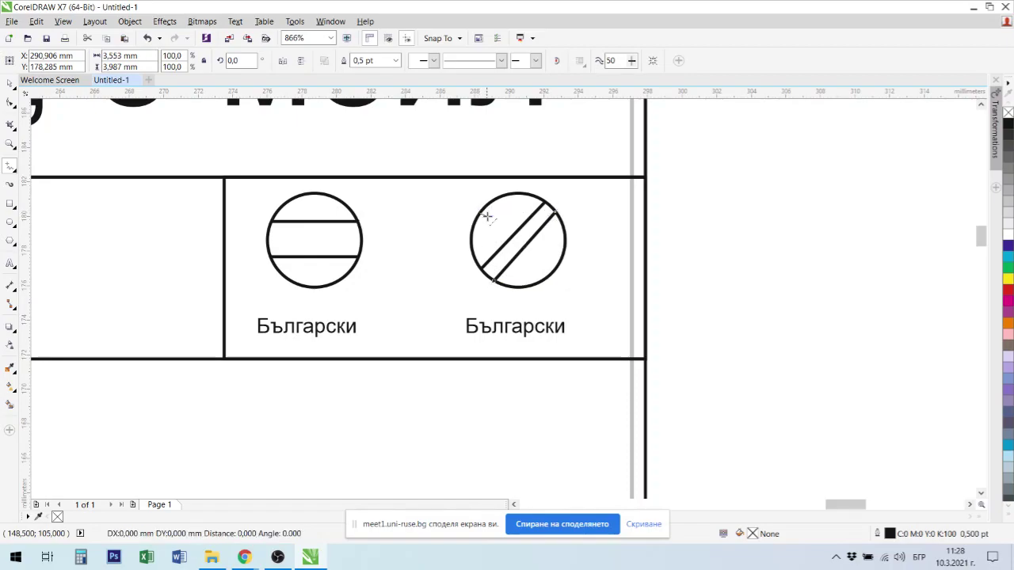
left_click(556, 277)
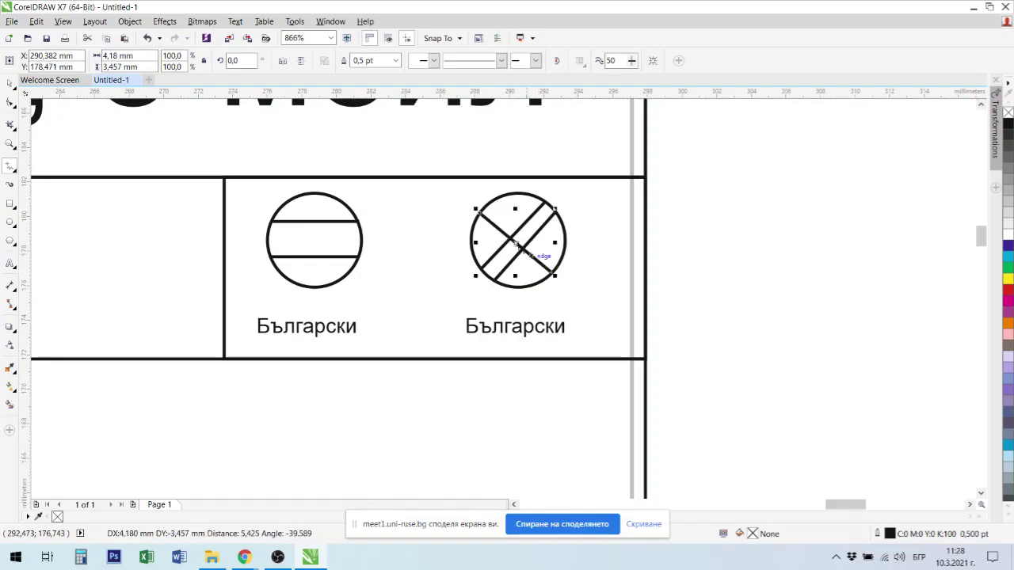
left_click(480, 213)
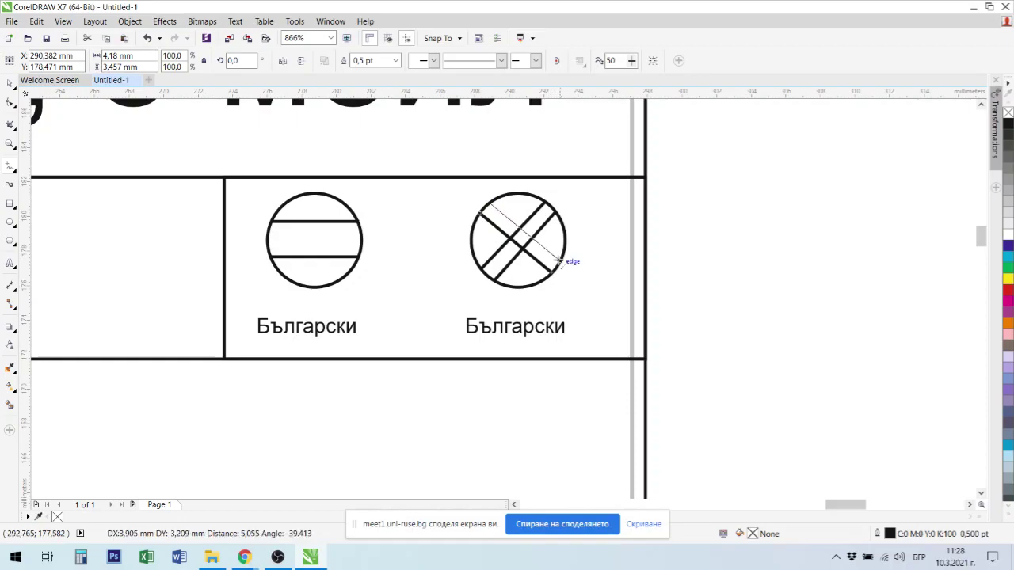
left_click(560, 263)
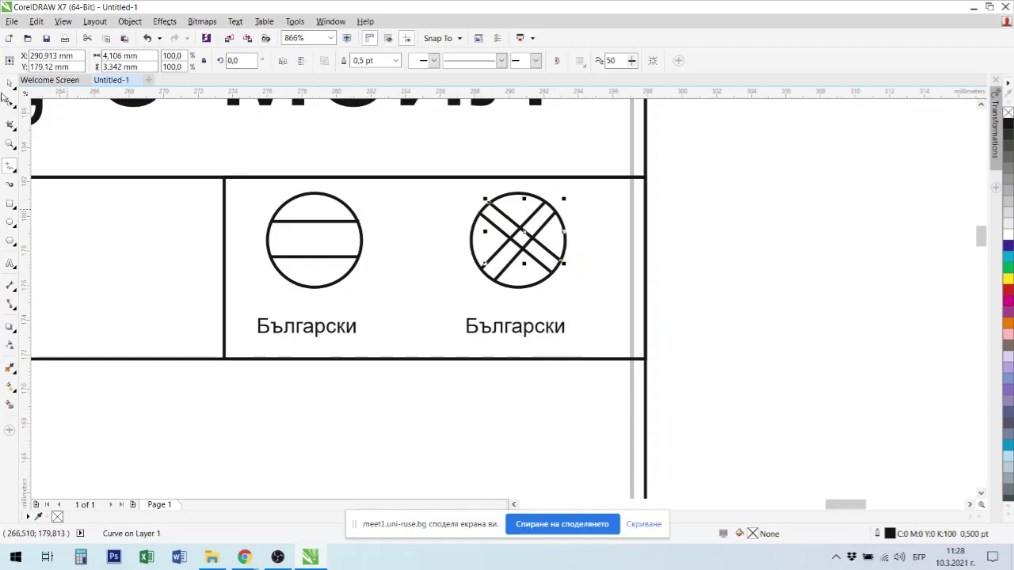
Replace the text of the label under the crossed circle with "English"
left_click(10, 263)
double_click(516, 327)
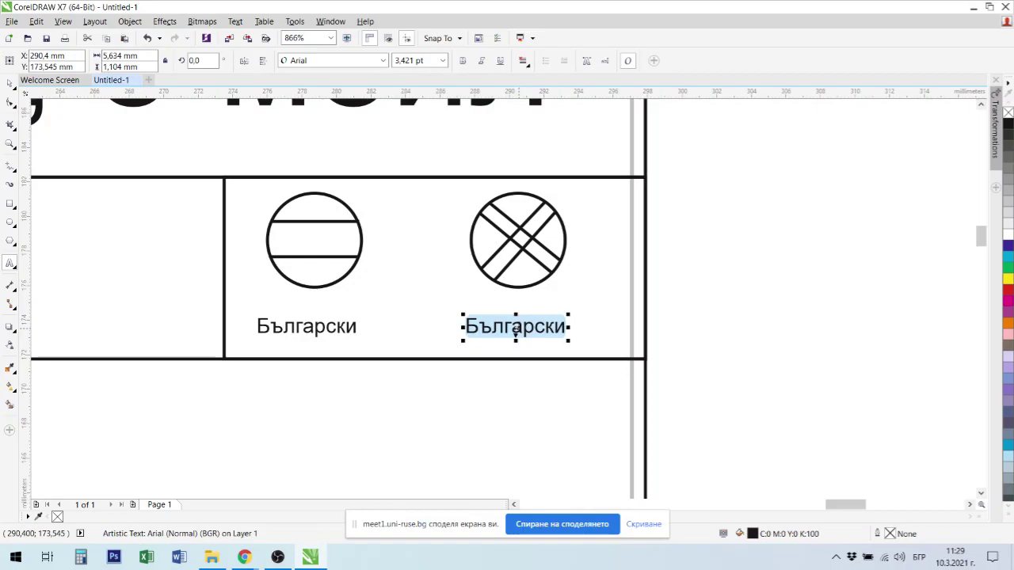
type("E")
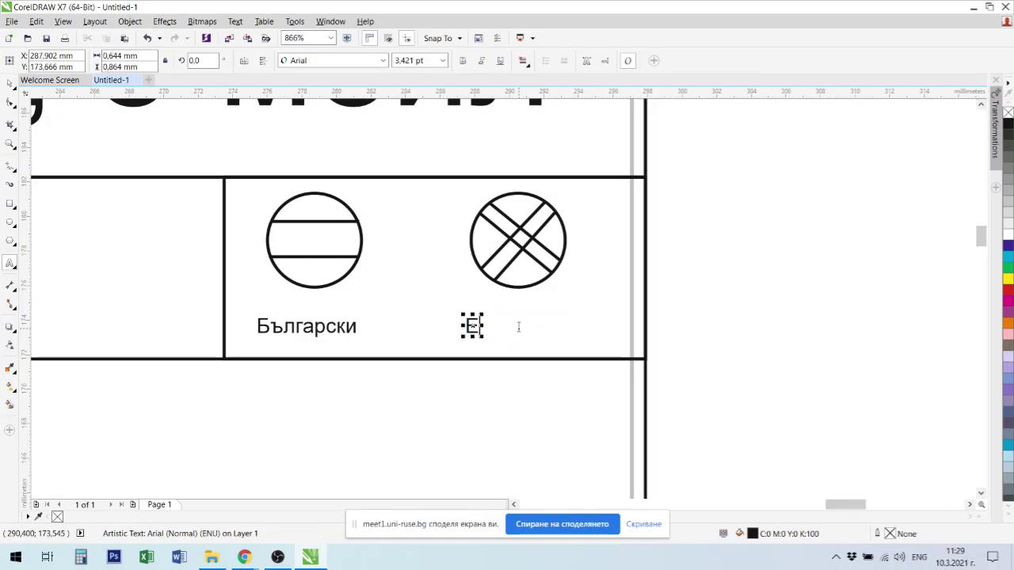
type("nglish")
Move the "English" label under the crossed circle and centre it horizontally on that circle
left_click(9, 82)
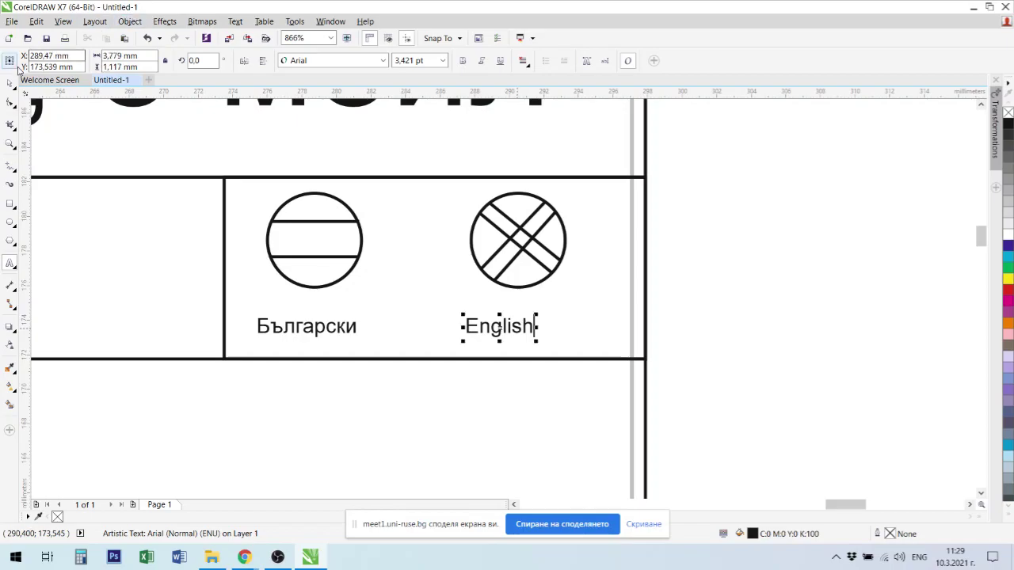
mouse_move(521, 339)
left_mouse_down()
mouse_move(516, 325)
mouse_move(543, 325)
mouse_move(536, 327)
left_mouse_up()
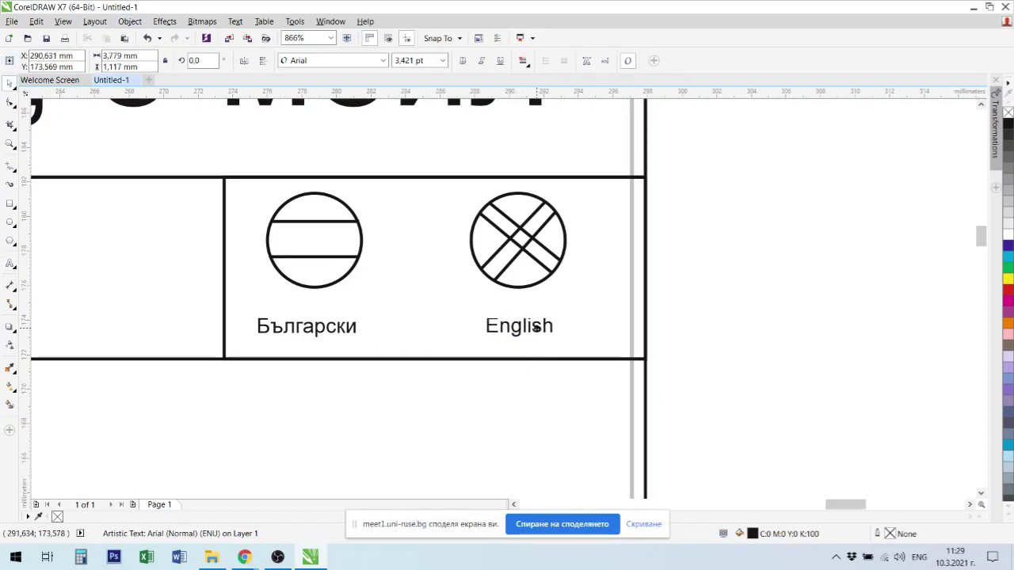
left_click(553, 276, "shift")
key("c")
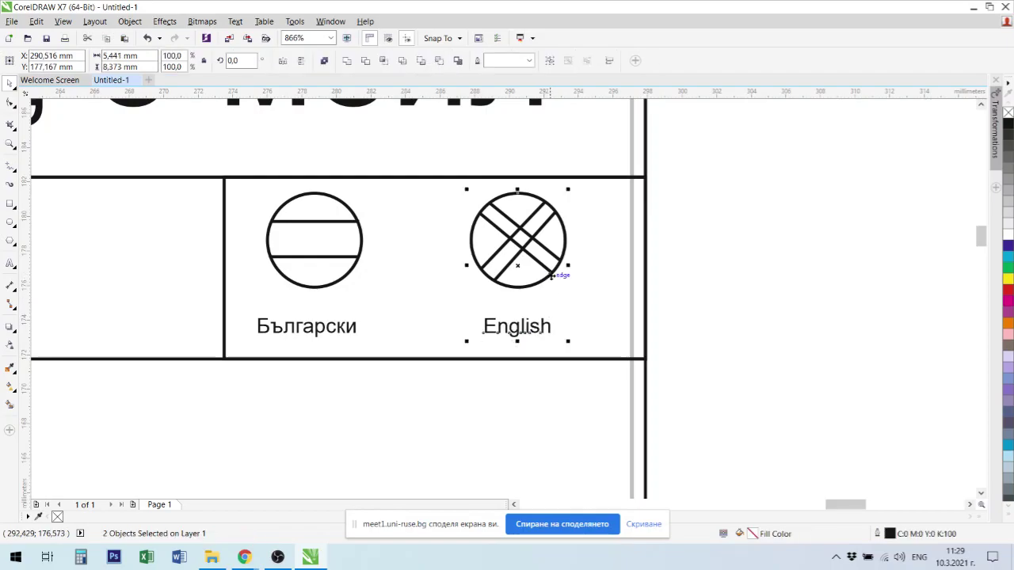
left_click(808, 340)
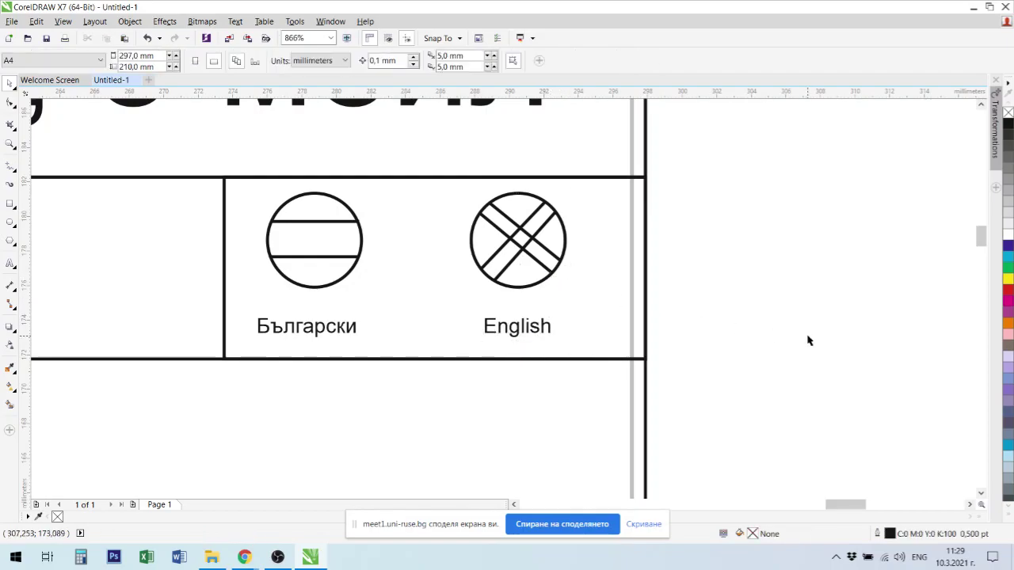
Add a cell about 12 mm wide around the English icon as a narrowed copy of the language cell's rectangle
key("F4")
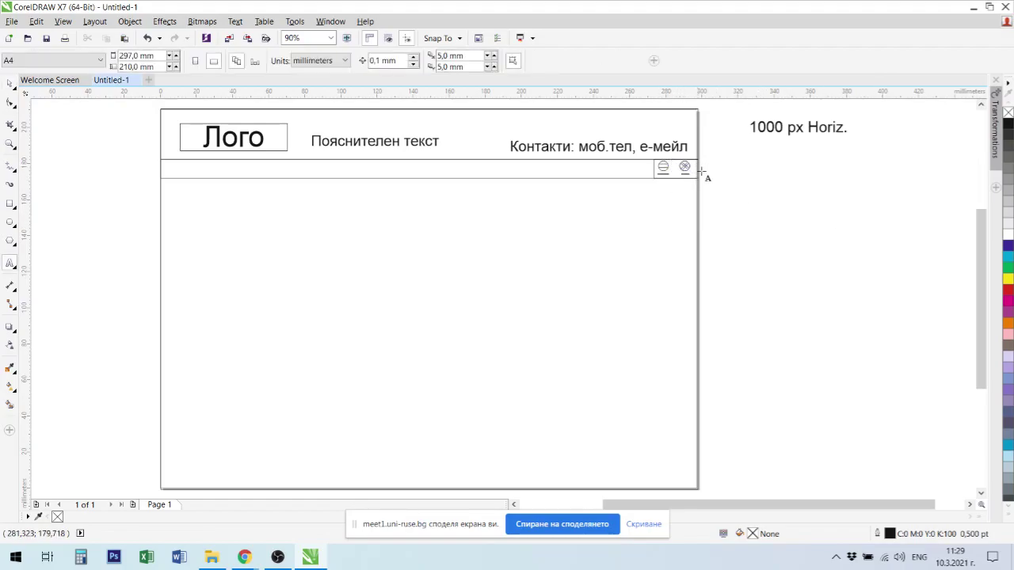
key("F8")
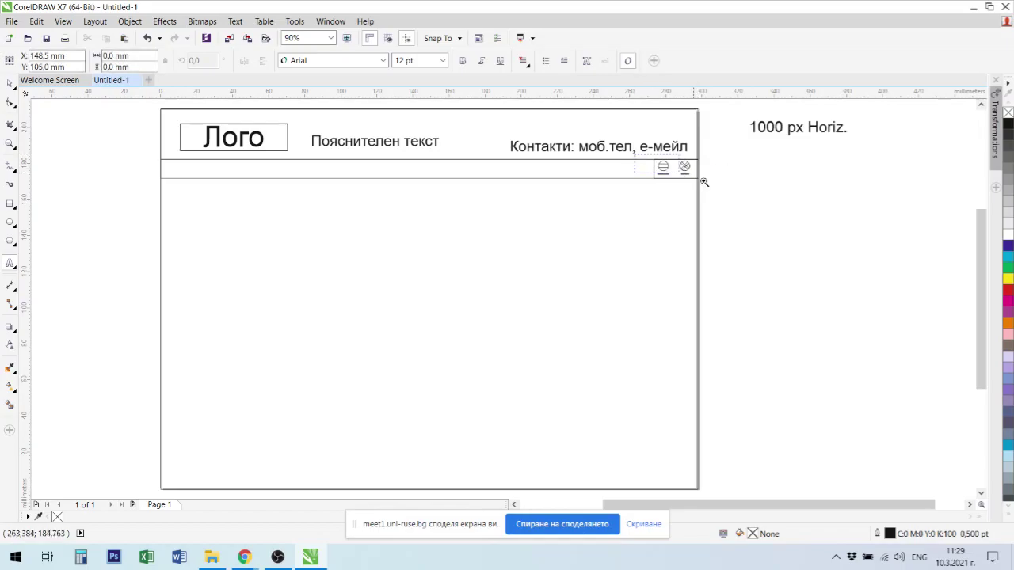
scroll(702, 179, "up", 5)
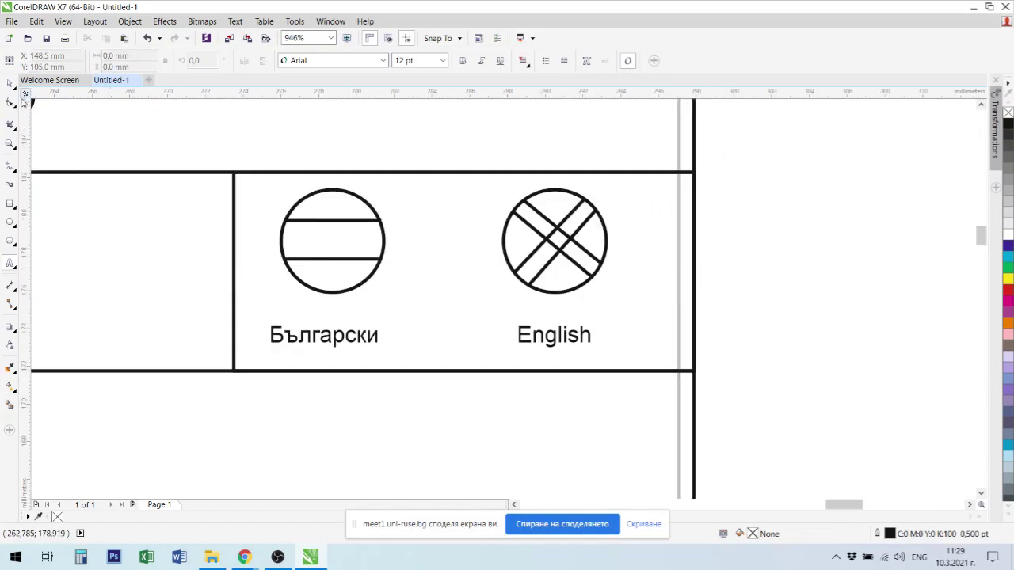
left_click(9, 82)
left_click(234, 263)
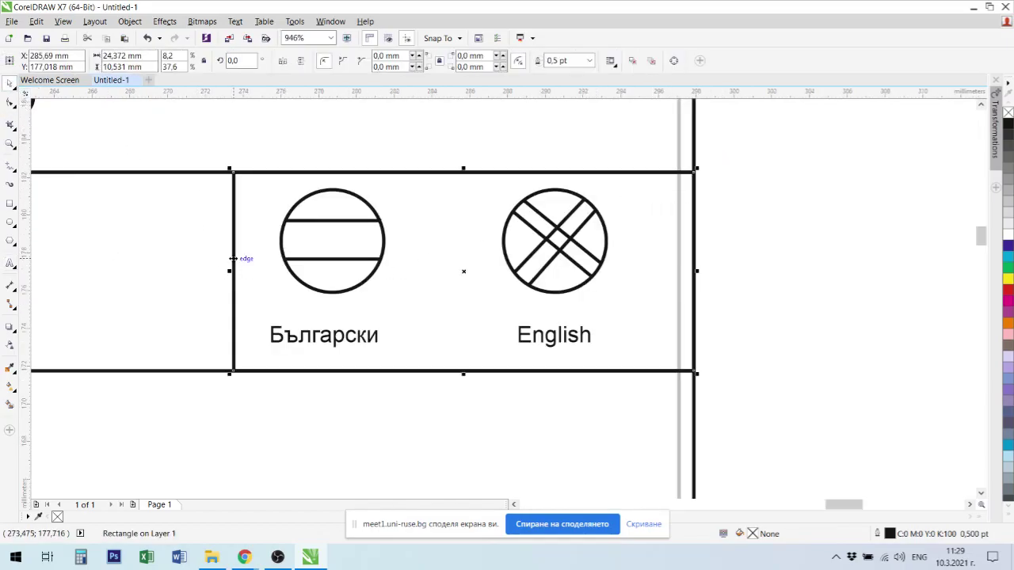
left_click_drag(232, 271, 463, 293)
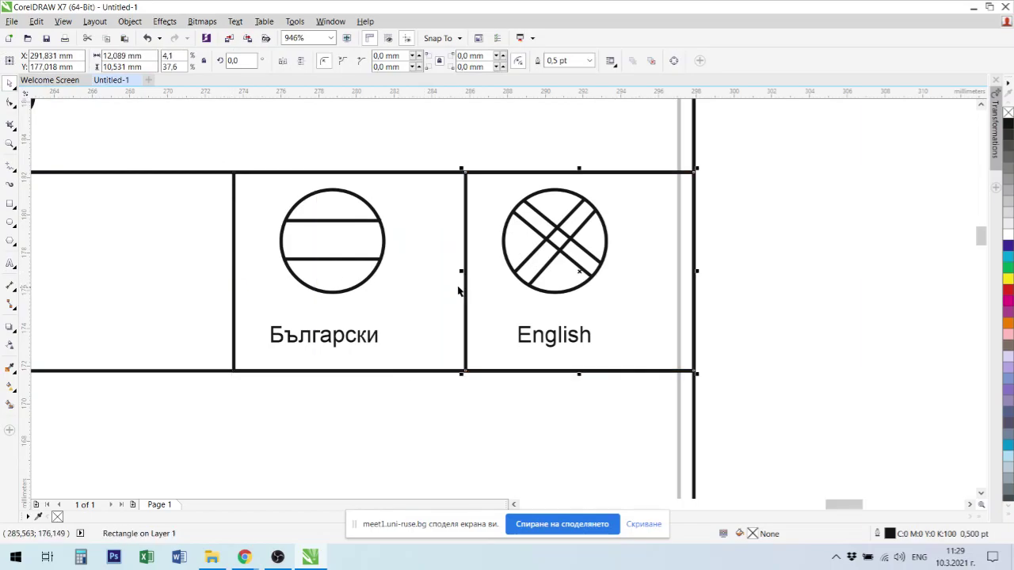
key("F4")
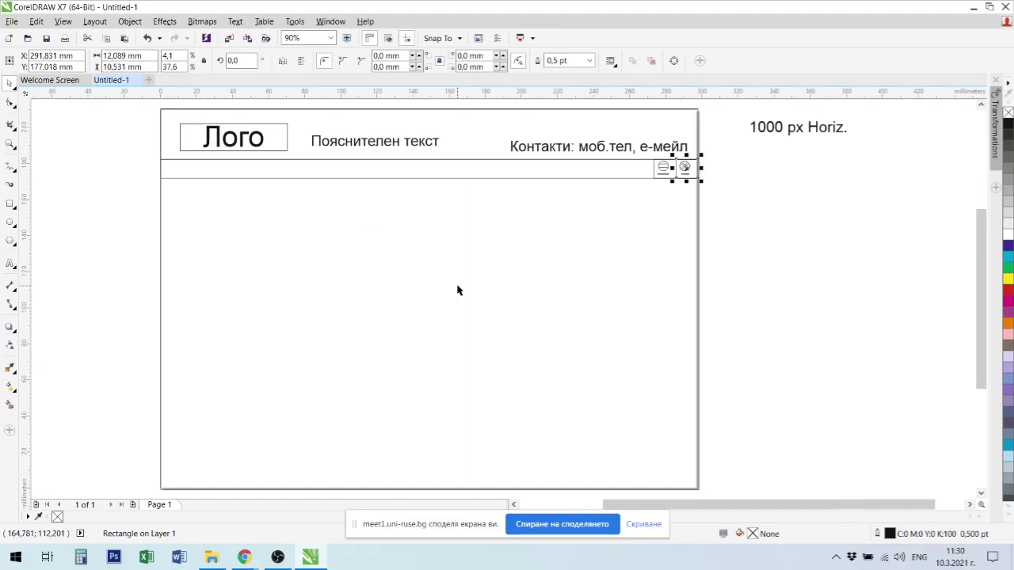
left_click(724, 217)
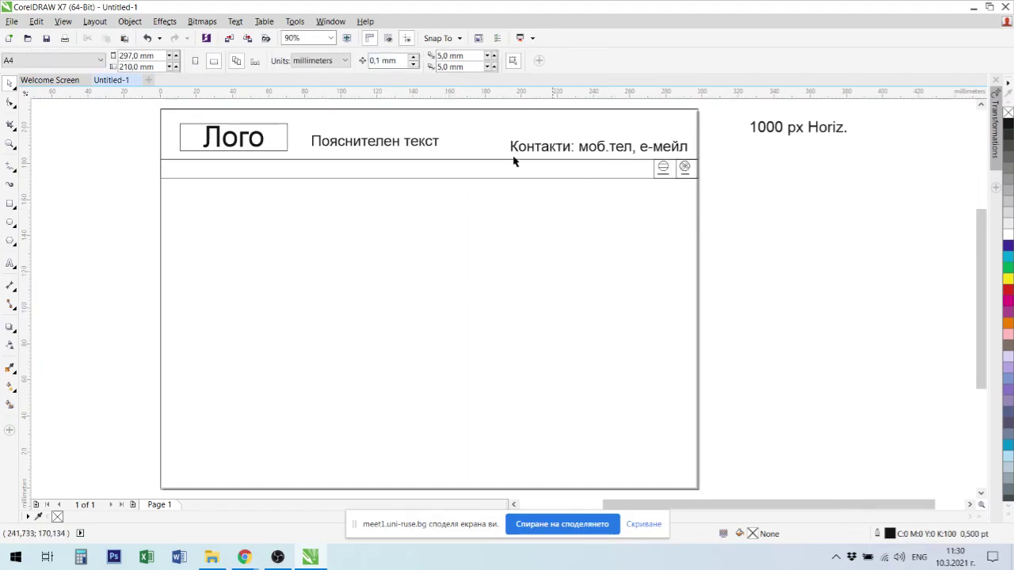
Align the bottom edges of the logo frame and the "Пояснителен текст" label with the bottom of the contact text
left_click(417, 144)
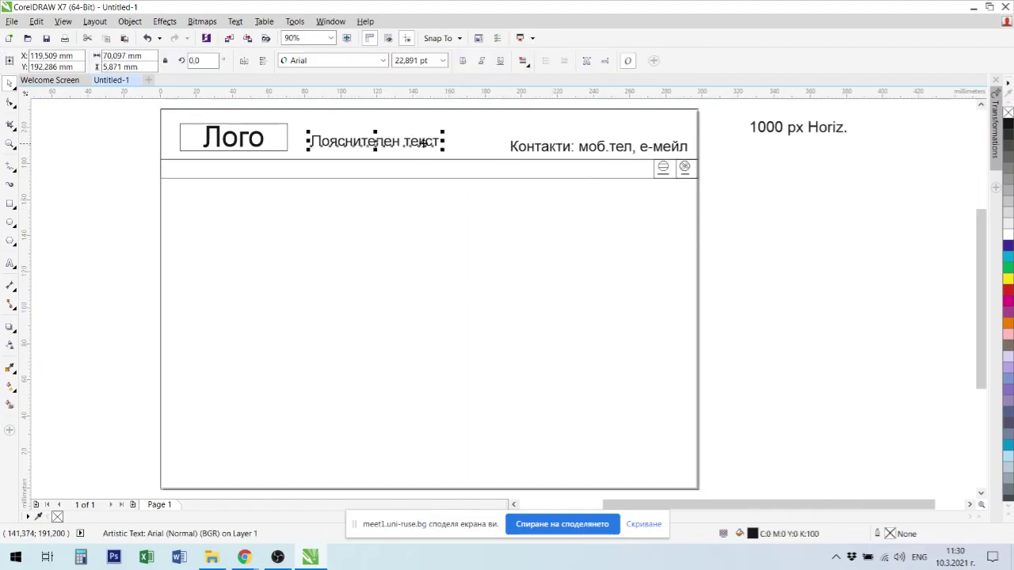
left_click(288, 149, "shift")
left_click(537, 149, "shift")
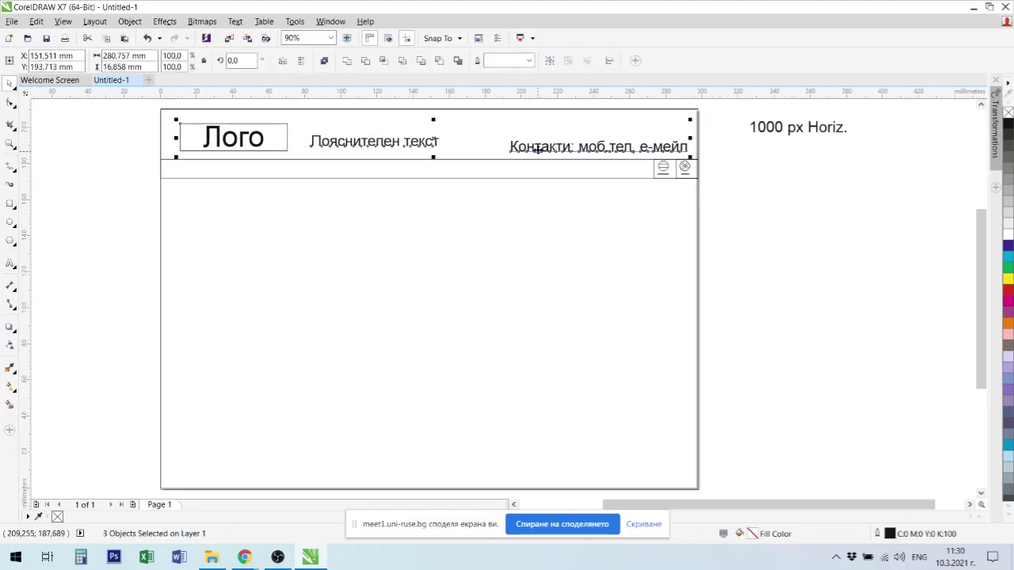
key("b")
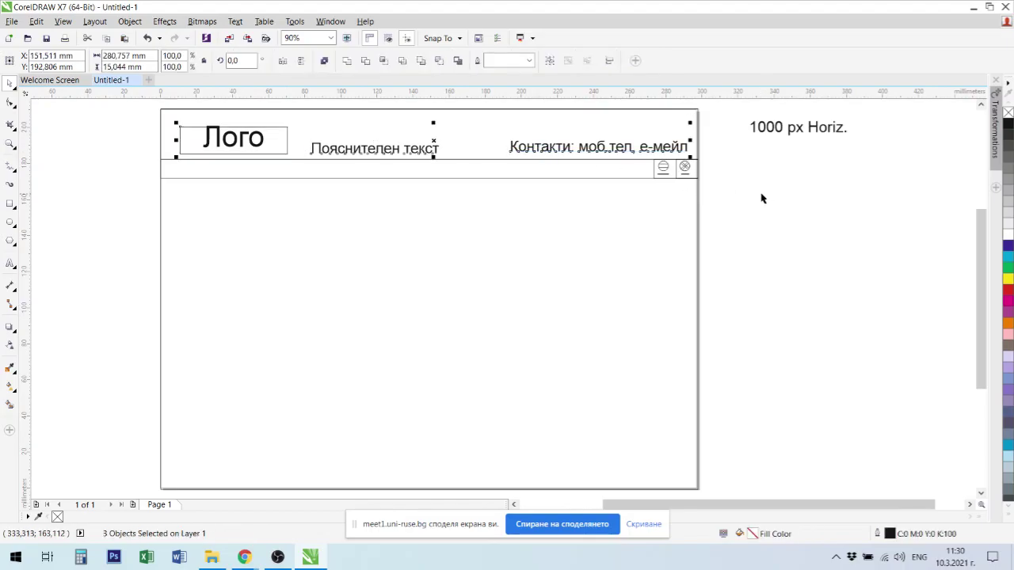
left_click(761, 198)
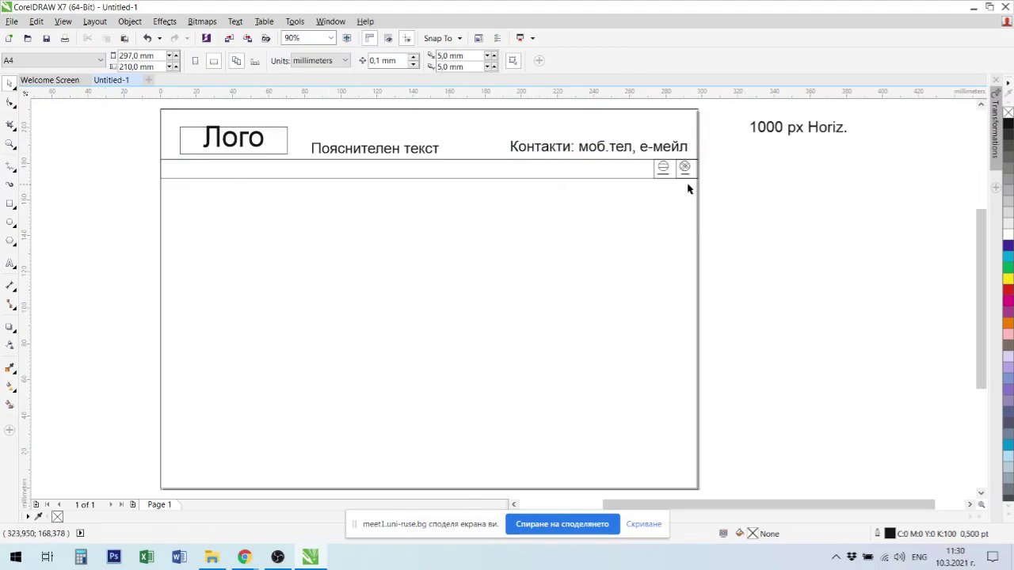
Add a menu cell about 49 mm wide in the narrow strip below "Пояснителен текст" as a scaled copy of the strip's rectangle
left_click(614, 178)
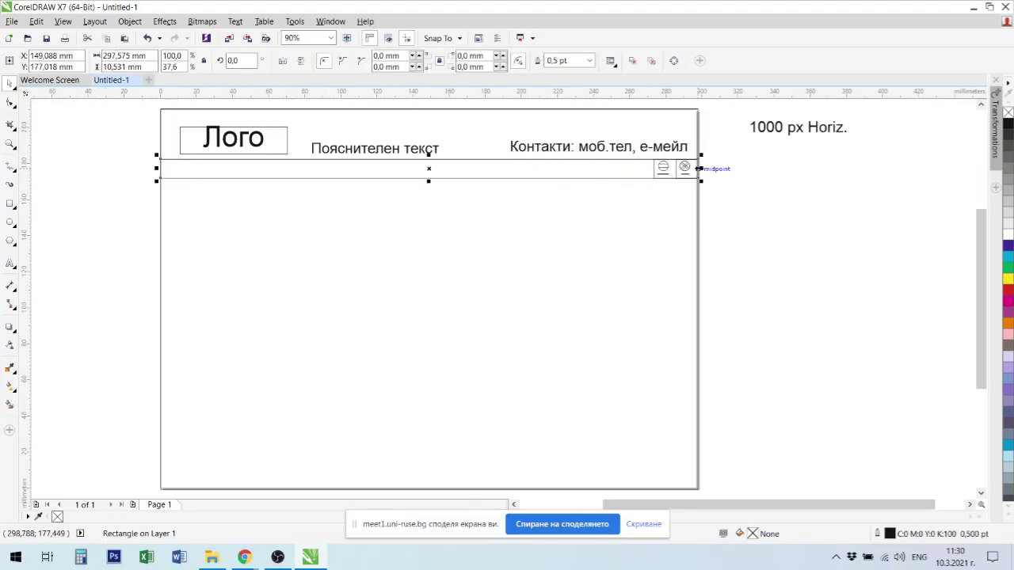
left_click_drag(703, 168, 352, 172)
key("ctrl+z")
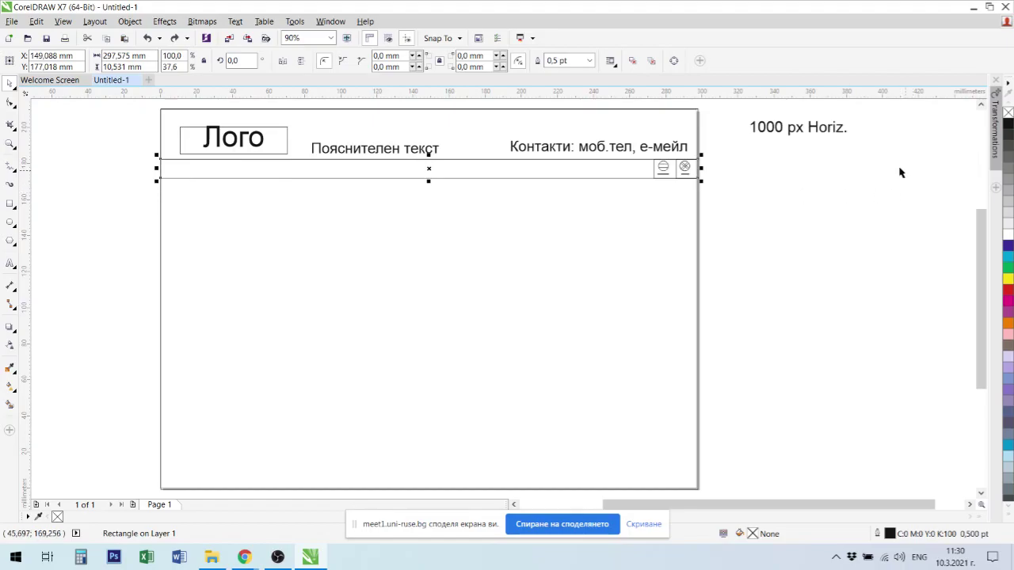
left_click_drag(702, 168, 392, 171)
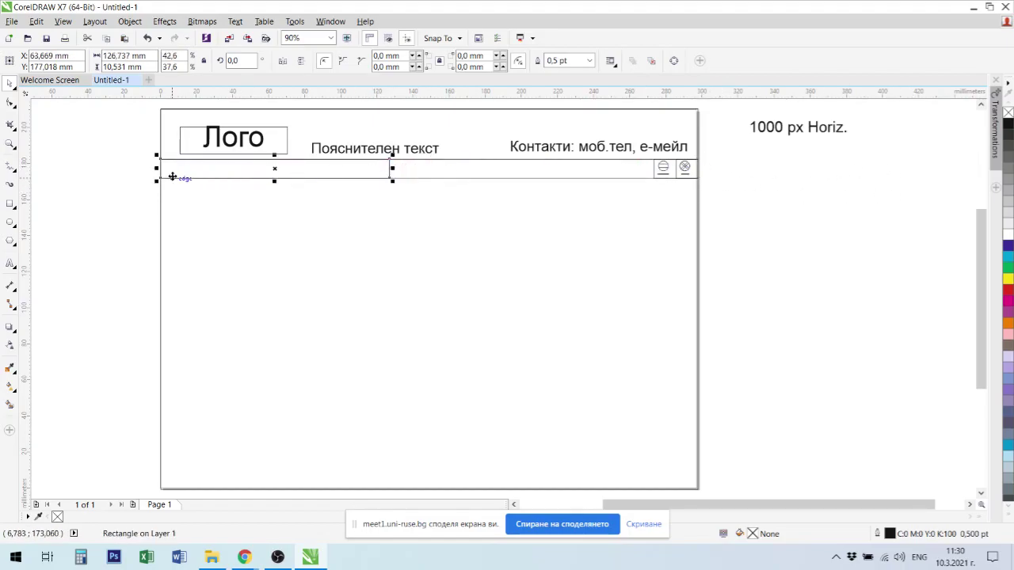
left_click_drag(170, 169, 298, 169)
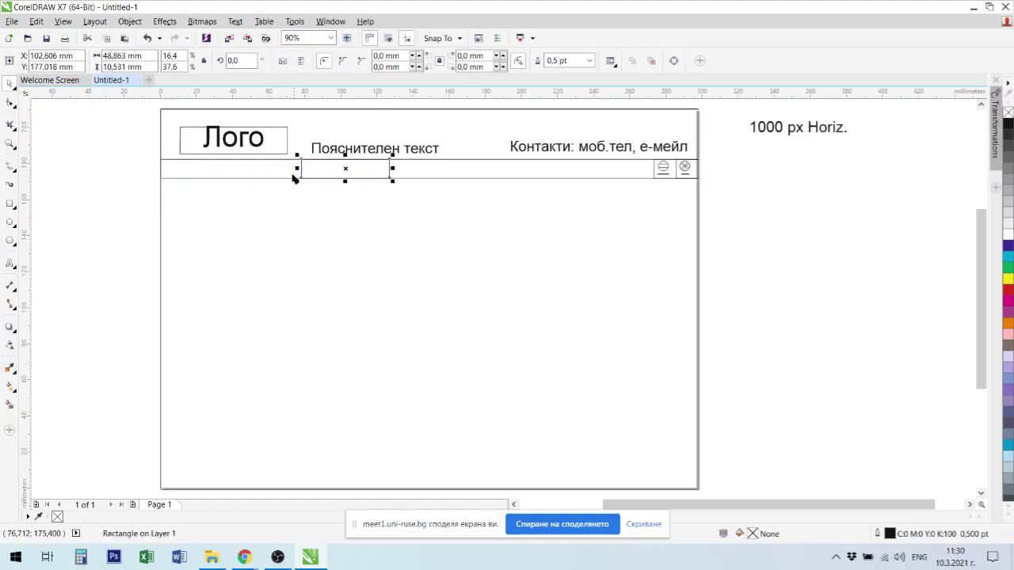
Add the 24 pt text "Начало" in the new menu cell
left_click(9, 264)
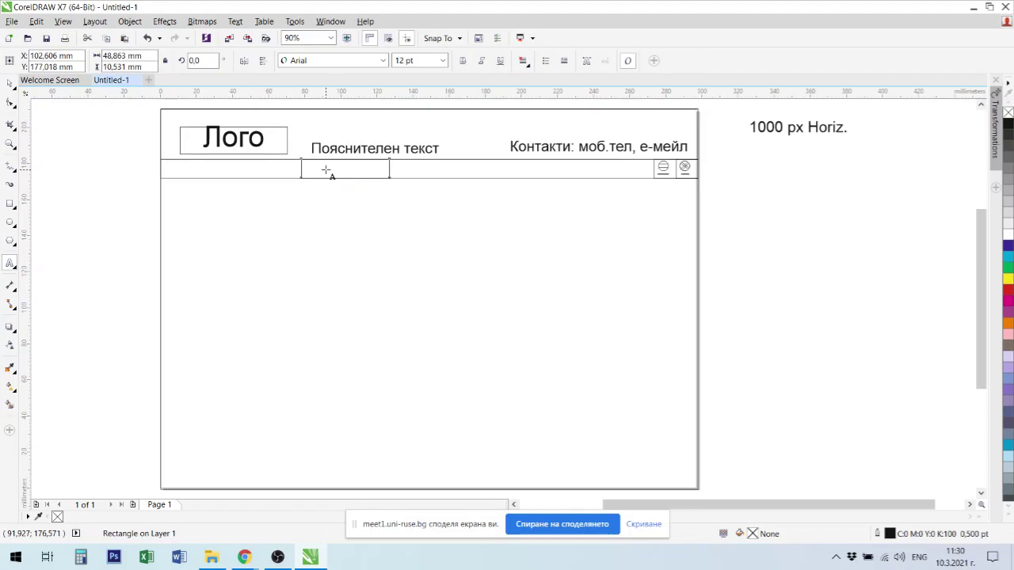
left_click(326, 166)
type("Na")
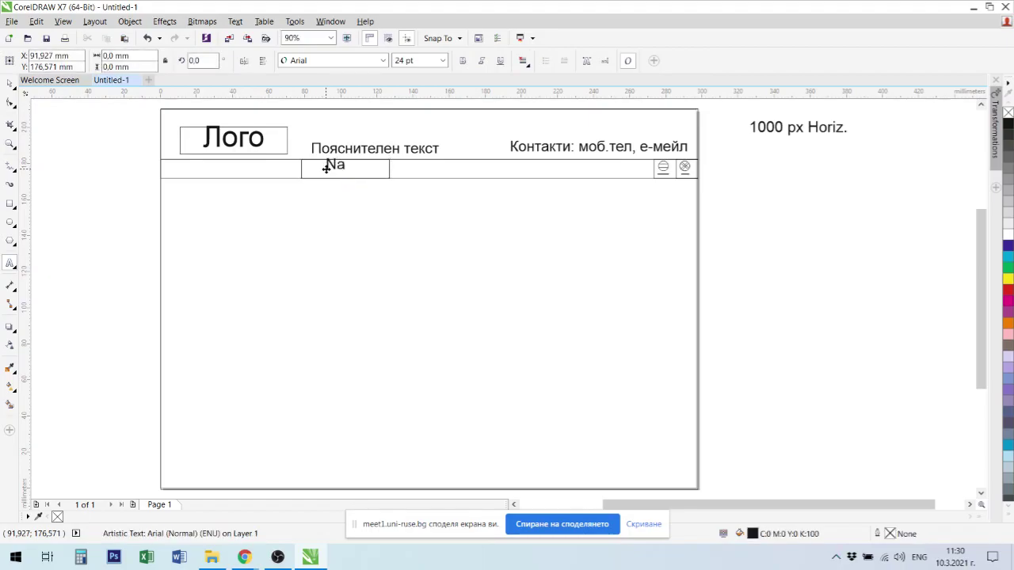
key("alt+shift")
key("BackSpace")
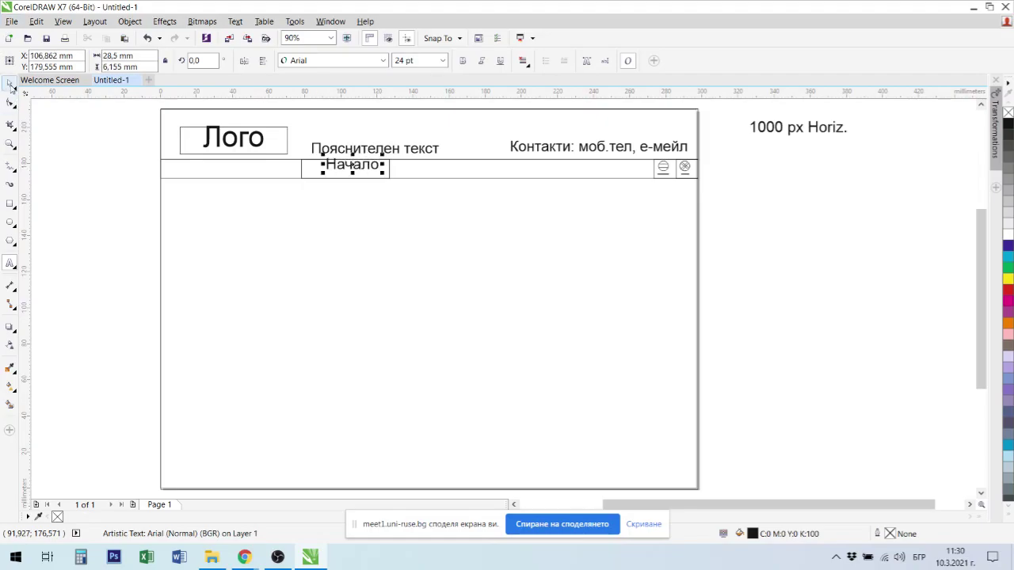
Move the "Начало" text down and to the left so that it sits roughly centred within its menu cell
key("ctrl+space")
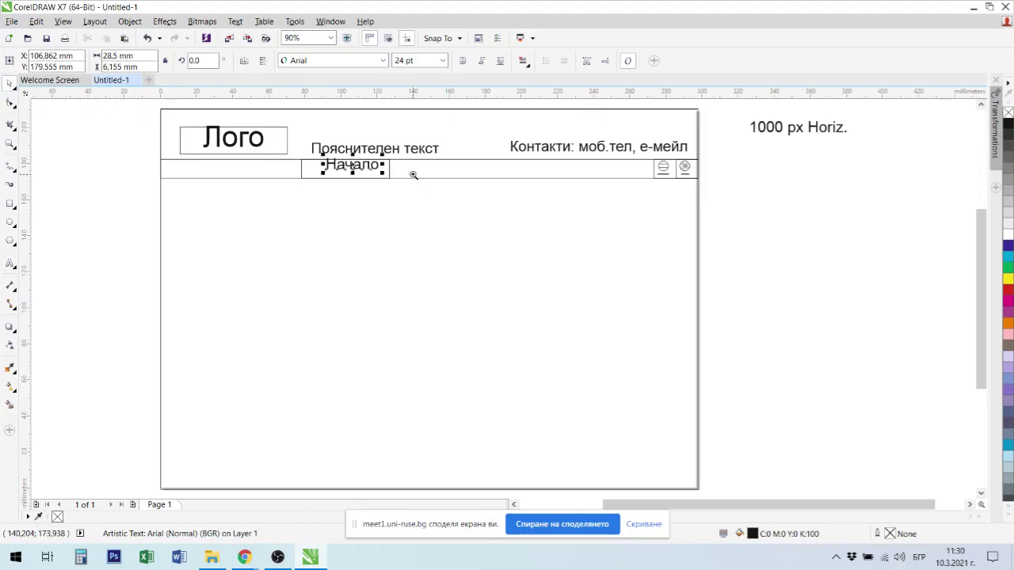
left_click_drag(261, 116, 418, 201)
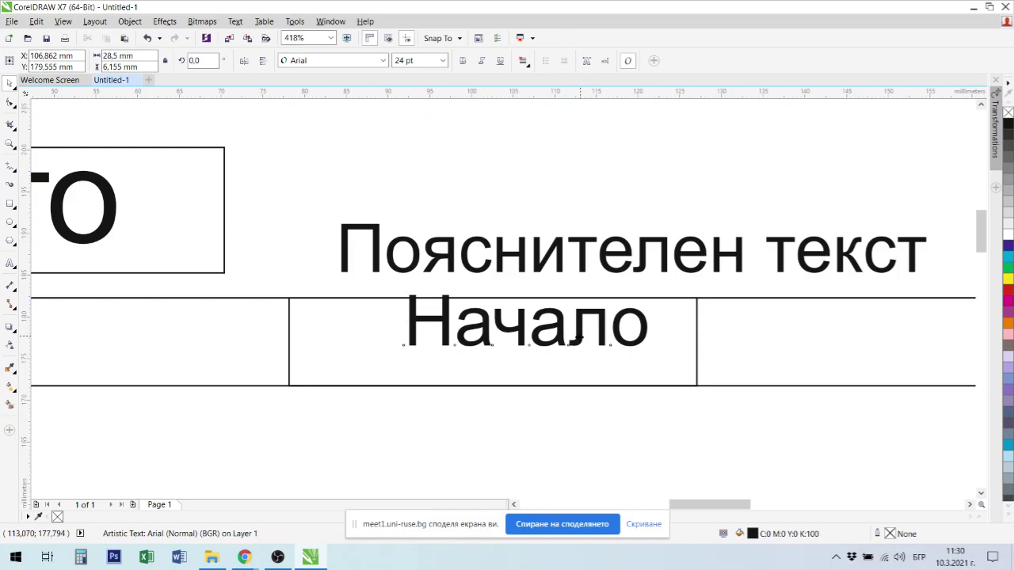
left_click_drag(577, 337, 546, 349)
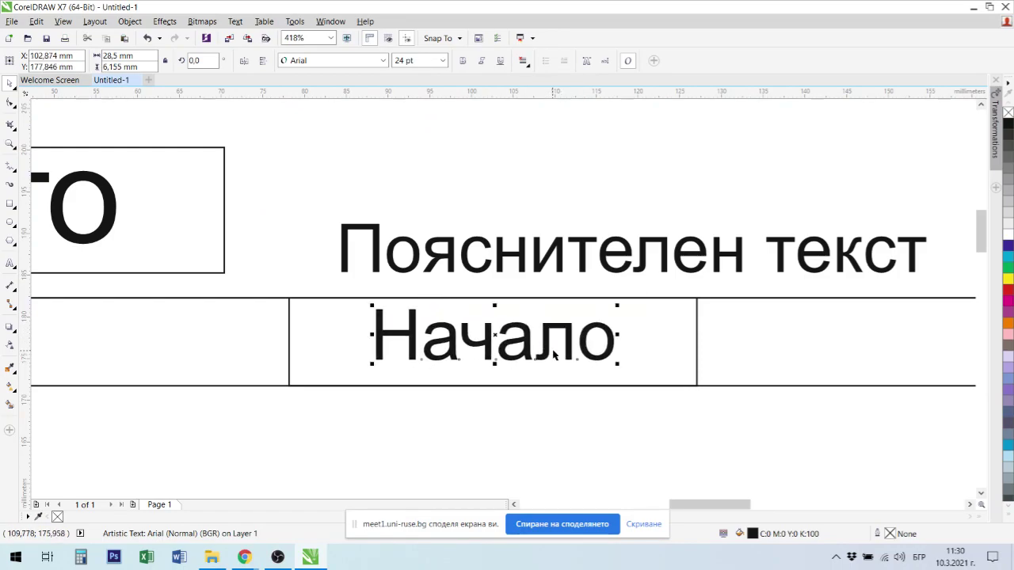
scroll(570, 353, "down", 2)
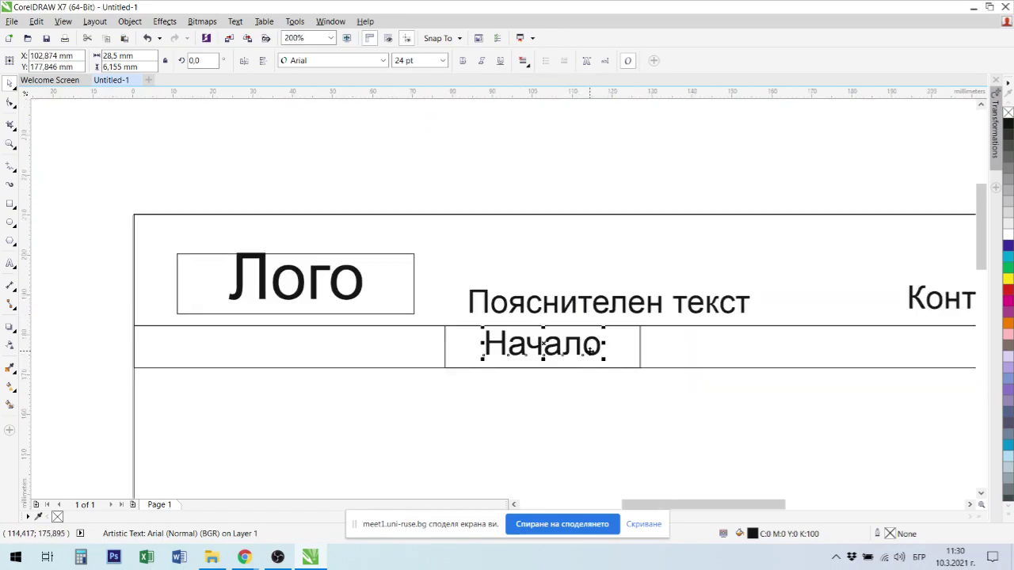
Place two copies of the "Начало" cell with its text edge to edge to the right of the original in the strip
left_click_drag(590, 349, 357, 297)
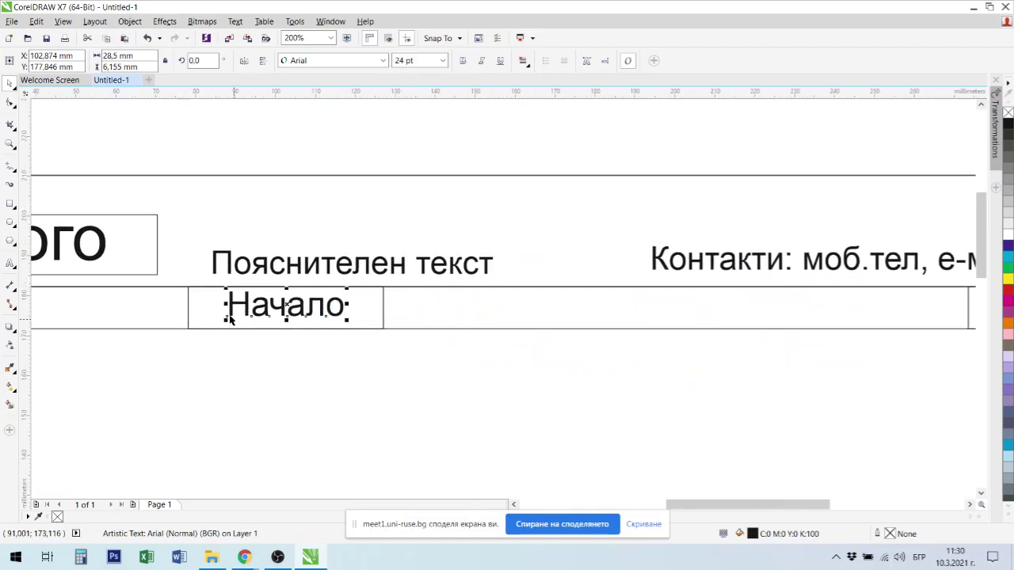
left_click(188, 295)
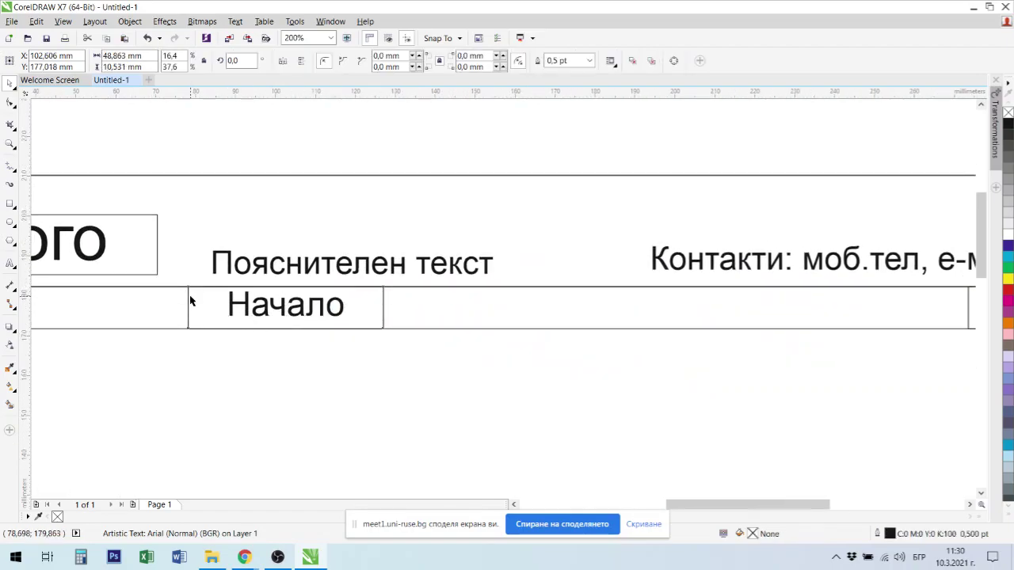
left_click(248, 306, "shift")
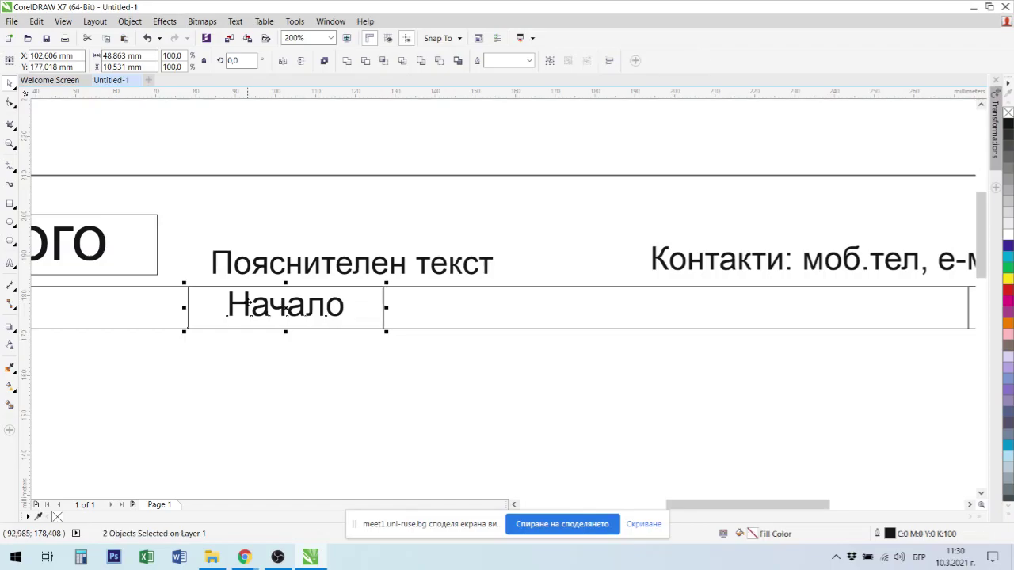
left_click_drag(248, 307, 446, 370)
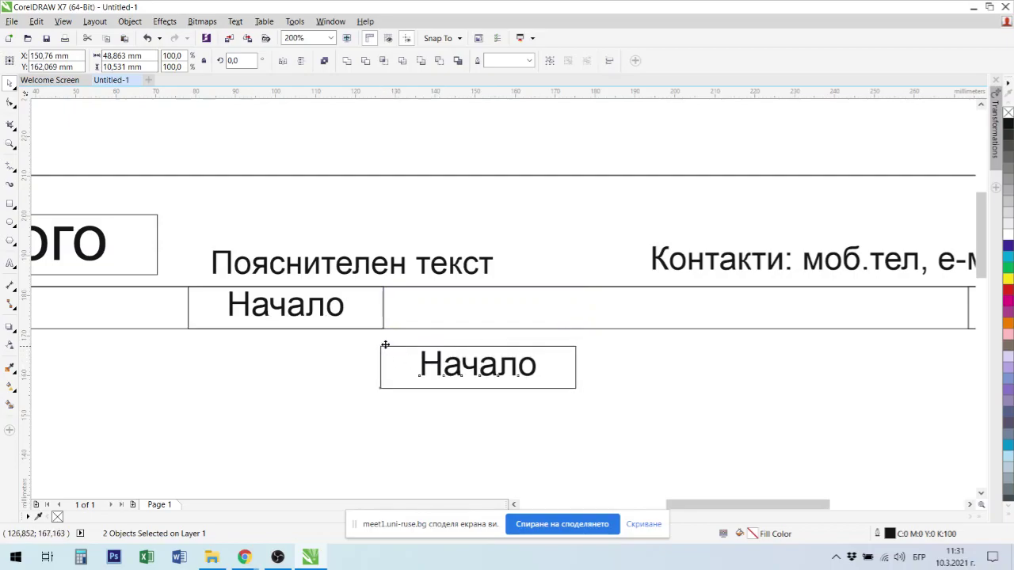
left_click_drag(385, 345, 383, 298)
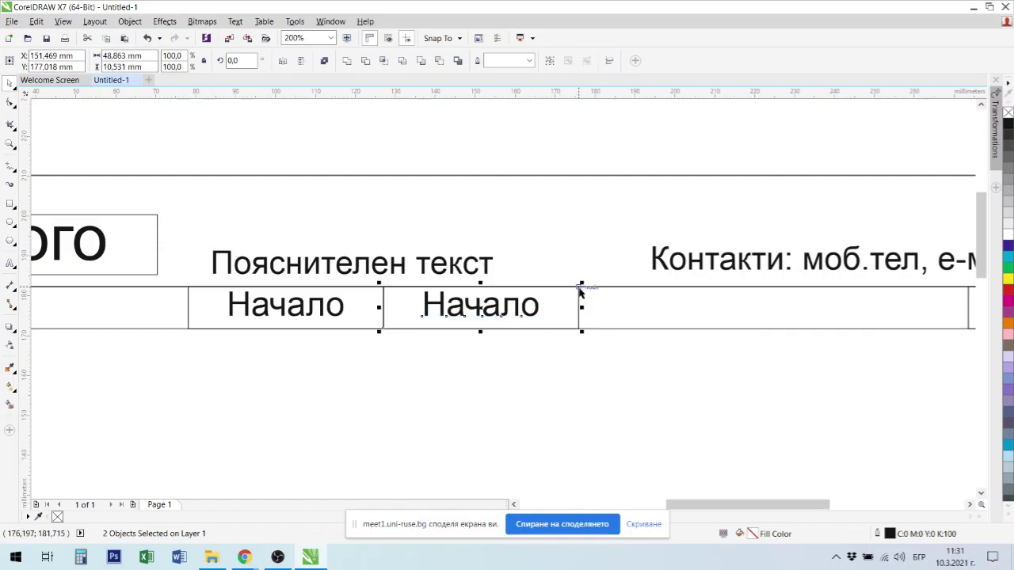
left_click_drag(383, 287, 607, 304)
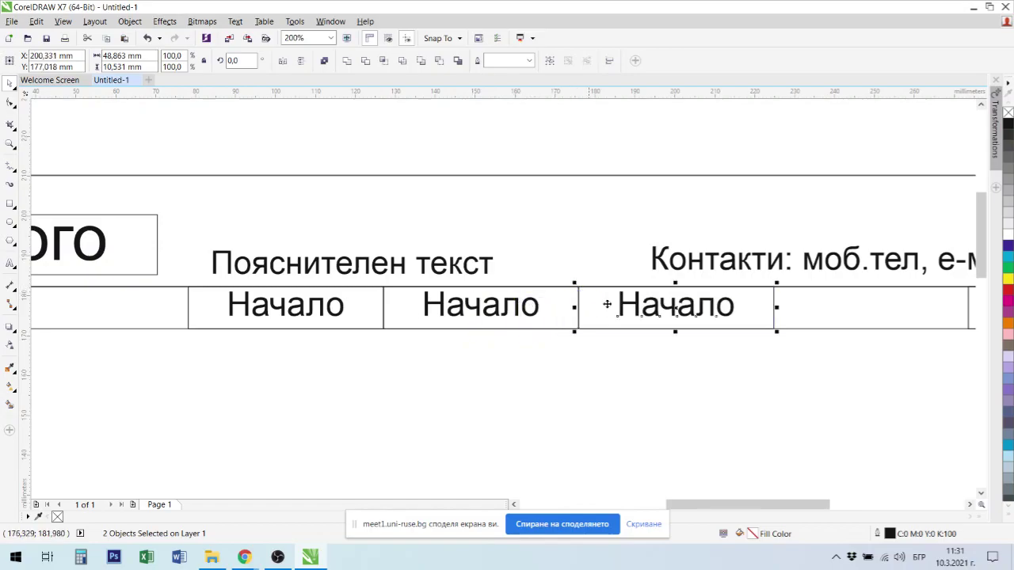
Replace the text in the third menu cell with "CV"
left_click(611, 136)
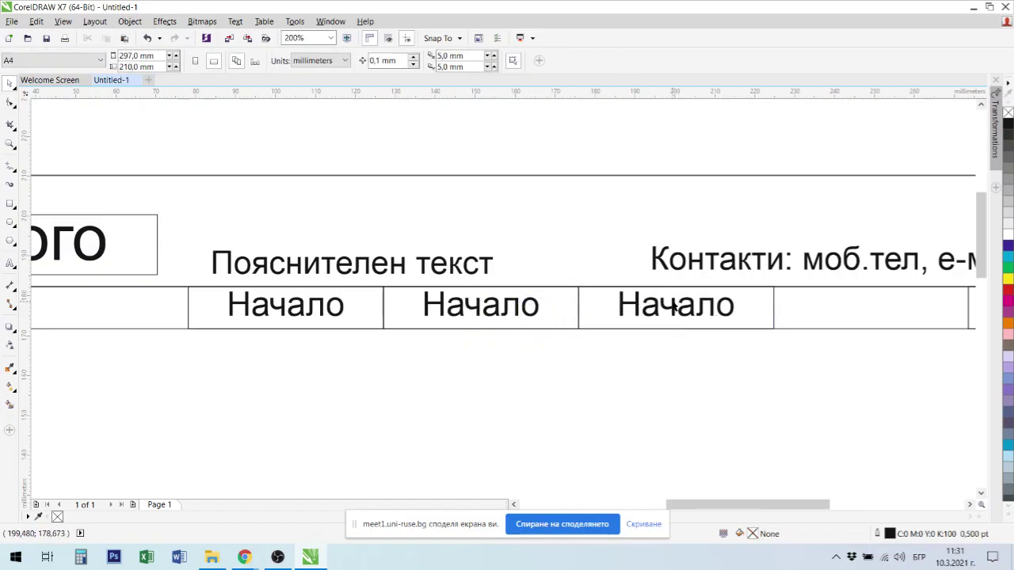
double_click(676, 305)
double_click(702, 310)
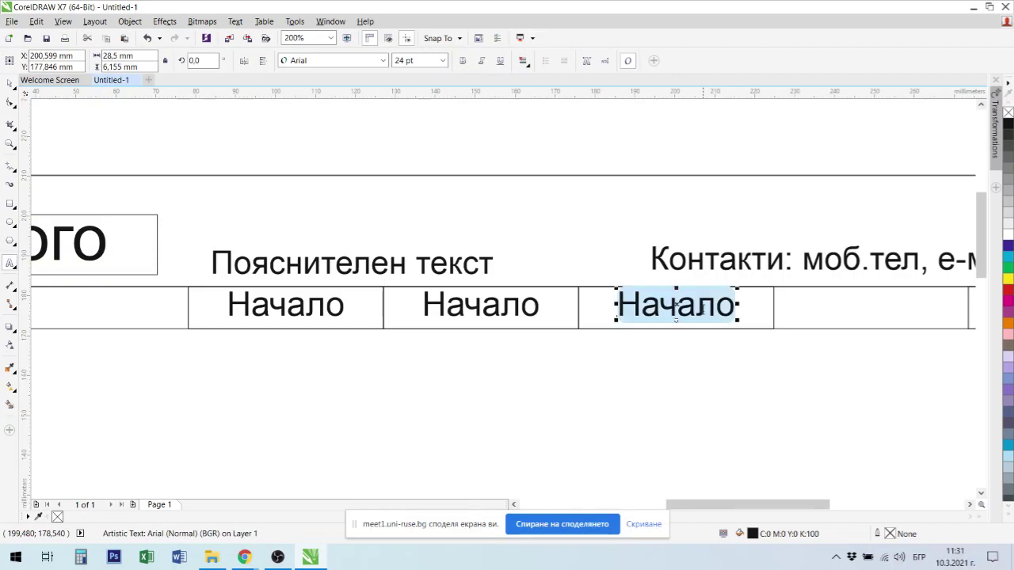
type("ЦЖ")
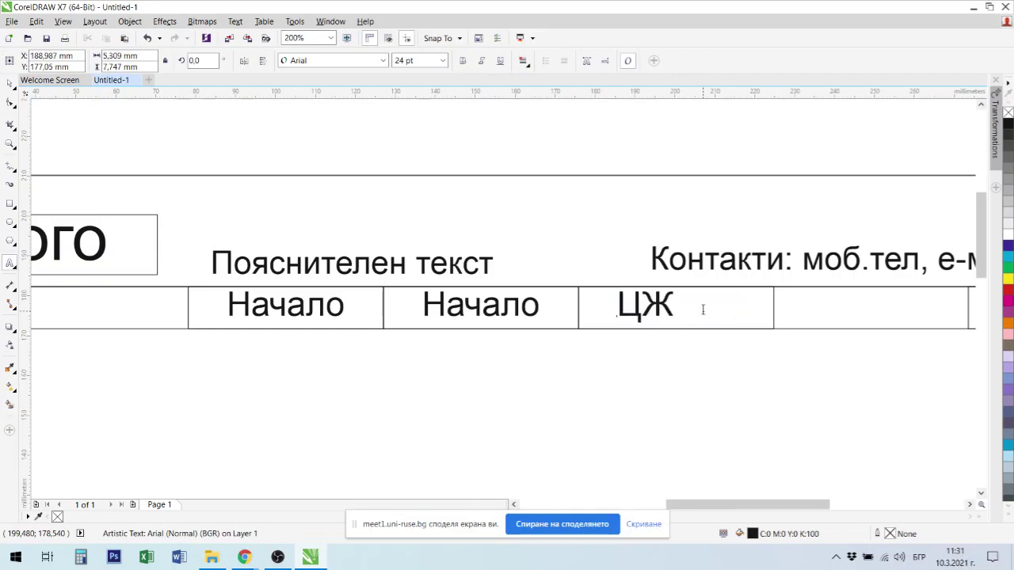
key("BackSpace")
key("BackSpace")
key("alt+shift")
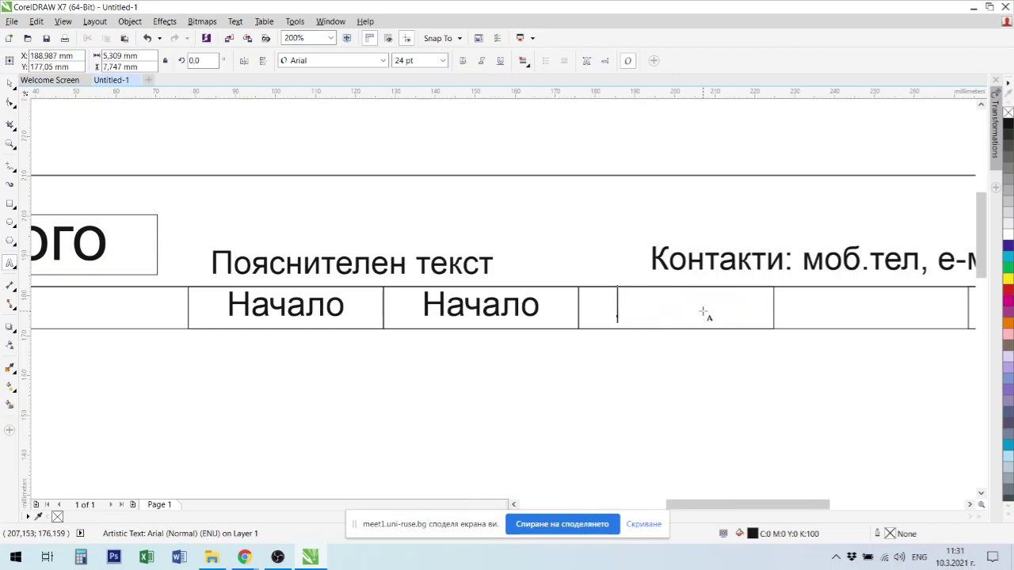
type("CV")
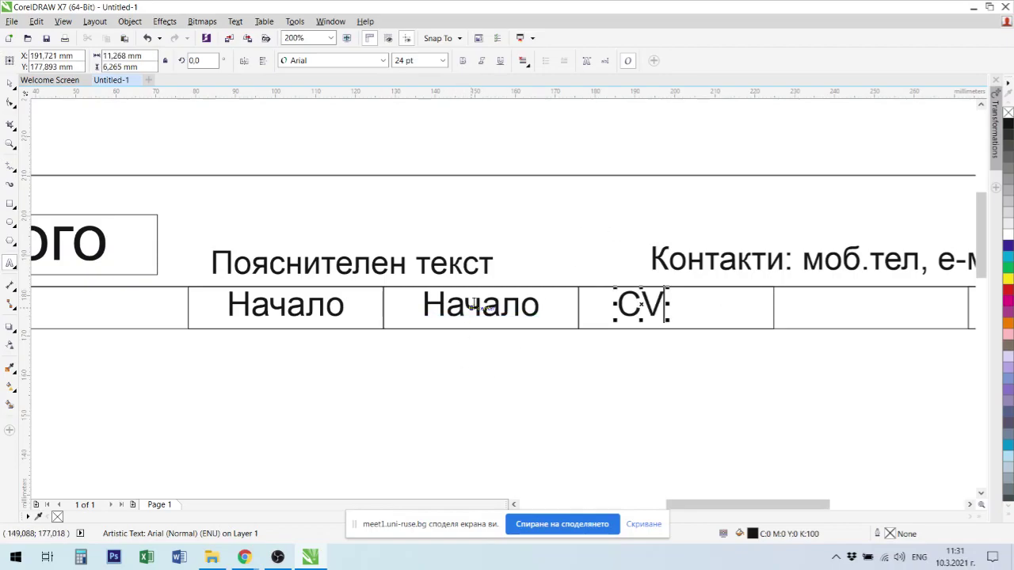
Replace the text in the second menu cell with "Портфолио" in Cyrillic letters
double_click(422, 316)
type("Po")
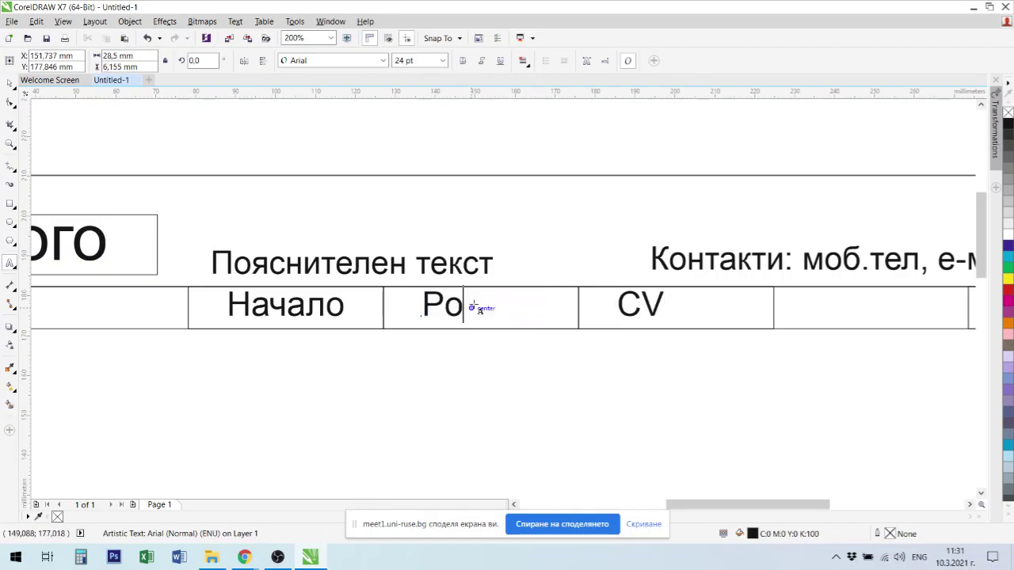
type("rtfol")
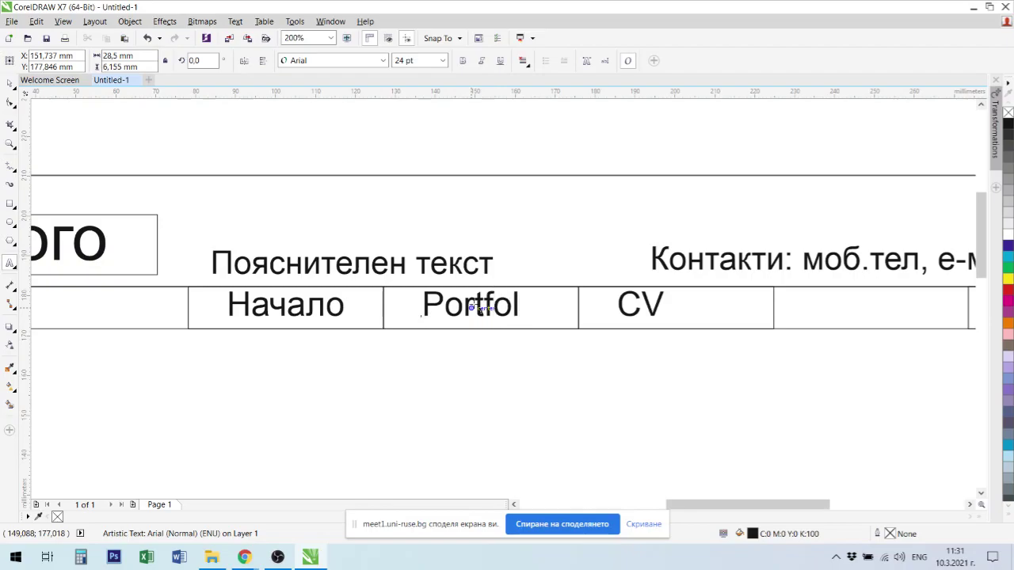
key("alt+shift")
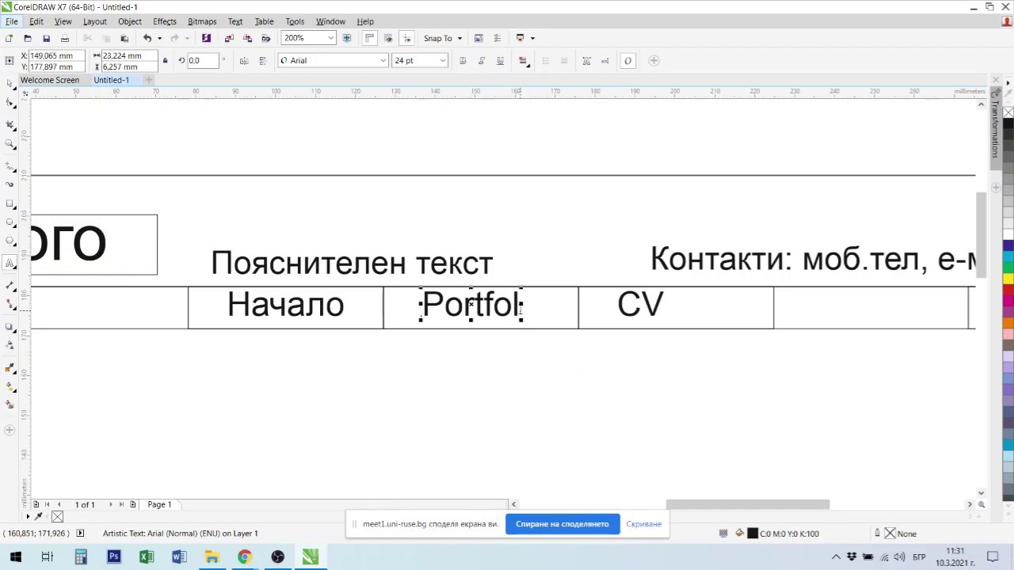
left_click(519, 307)
type("ио")
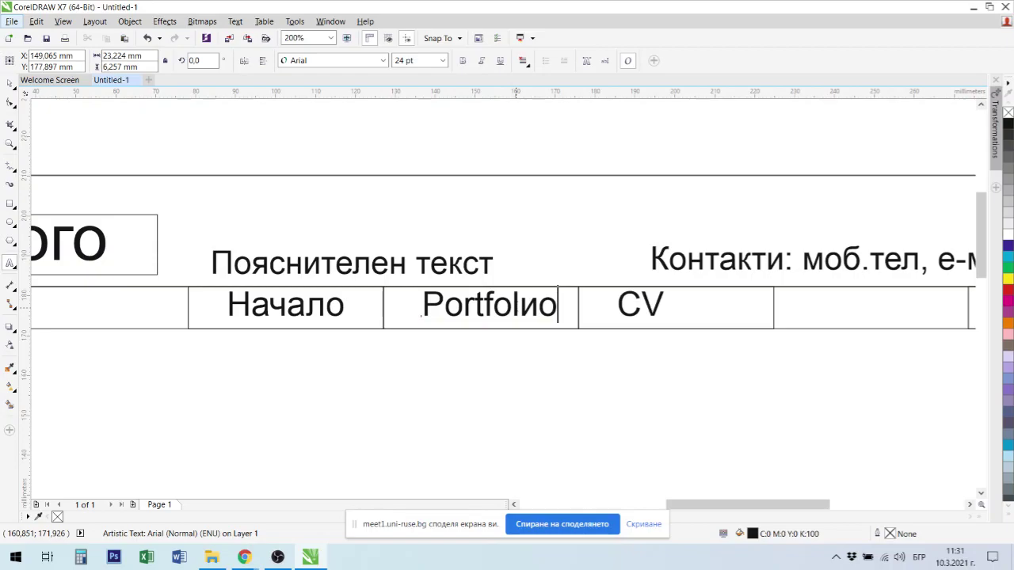
key("BackSpace")
key("BackSpace")
key("BackSpace")
key("BackSpace")
key("BackSpace")
key("BackSpace")
key("BackSpace")
key("BackSpace")
key("BackSpace")
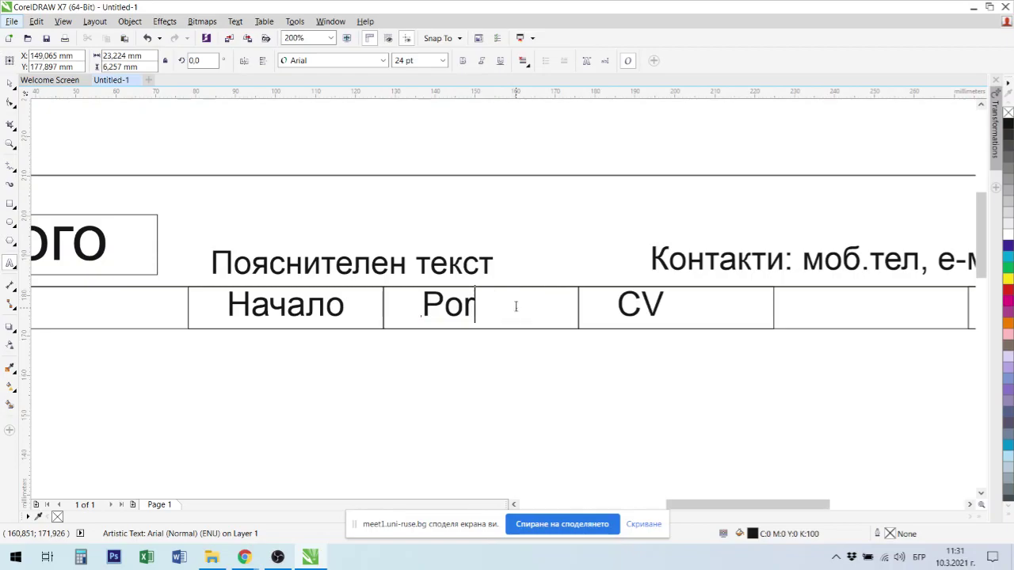
type("П")
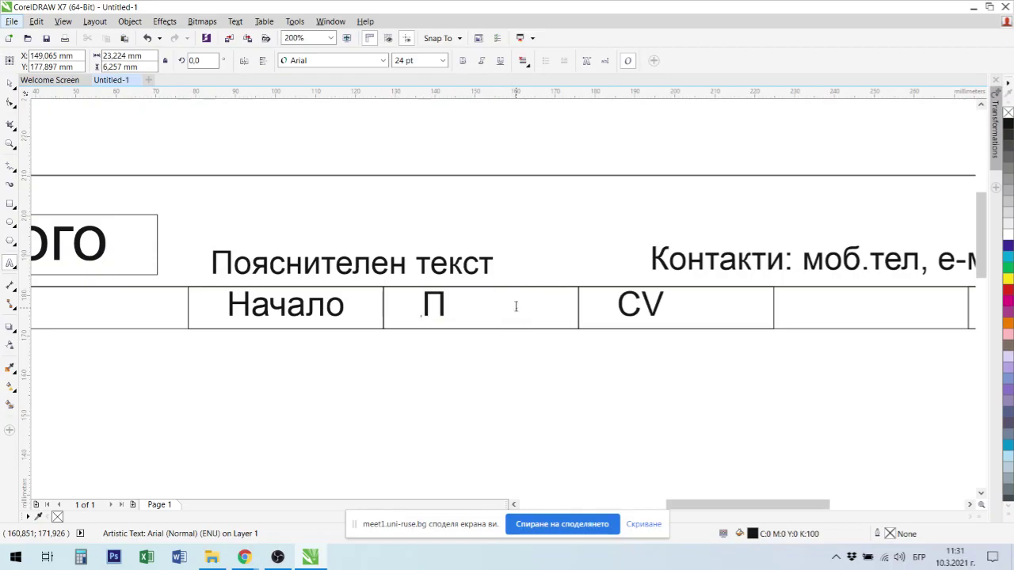
type("ортфолио")
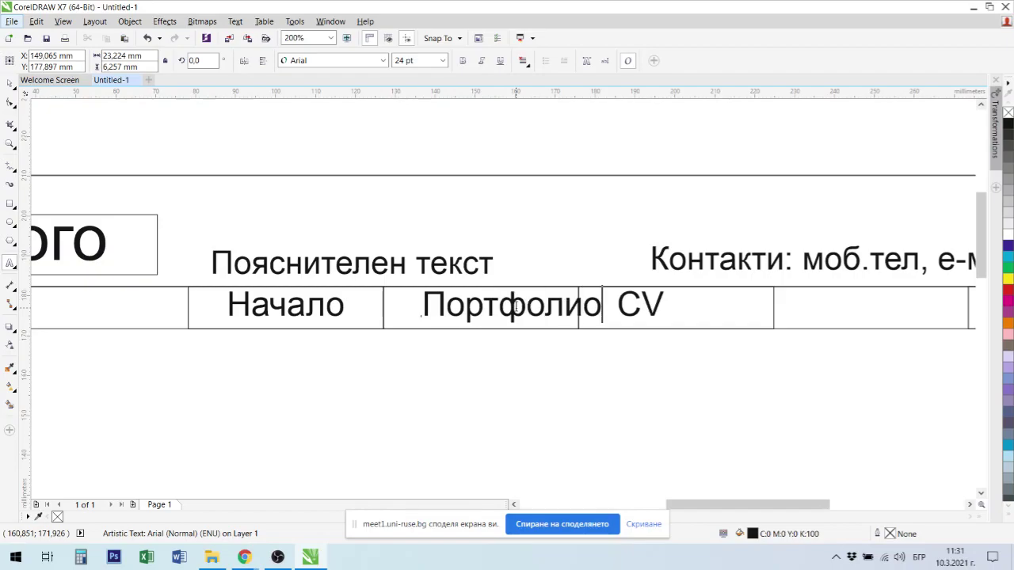
Scale the "Портфолио" text down to about 36 mm wide so that it fits inside its menu cell
left_click(10, 82)
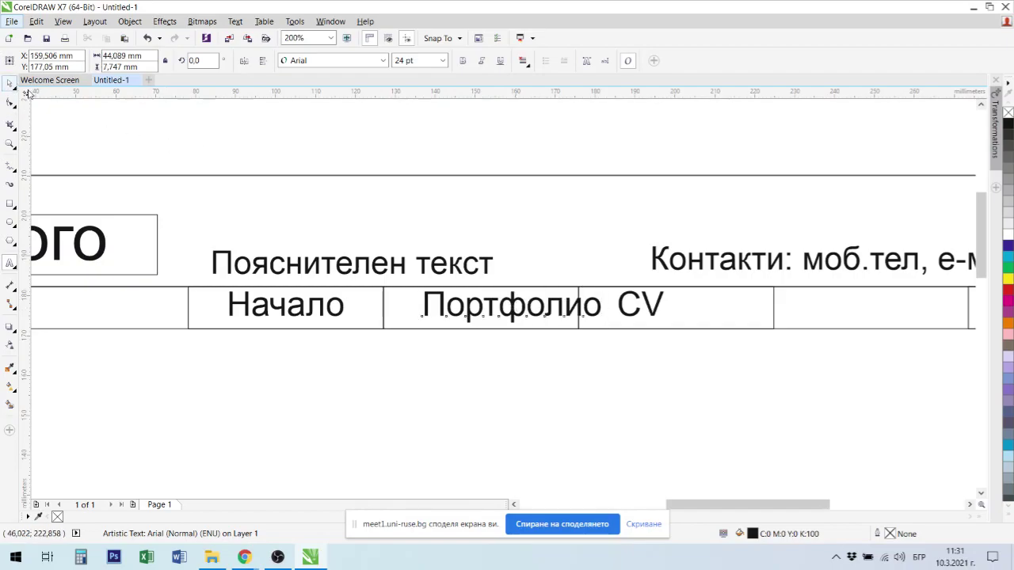
left_click_drag(604, 290, 510, 312)
key("F4")
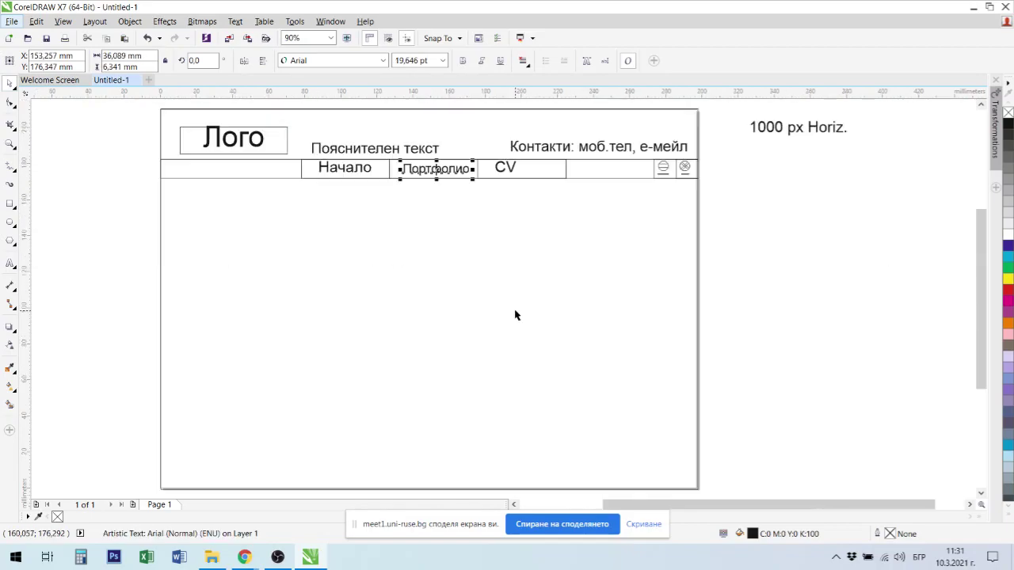
left_click(750, 206)
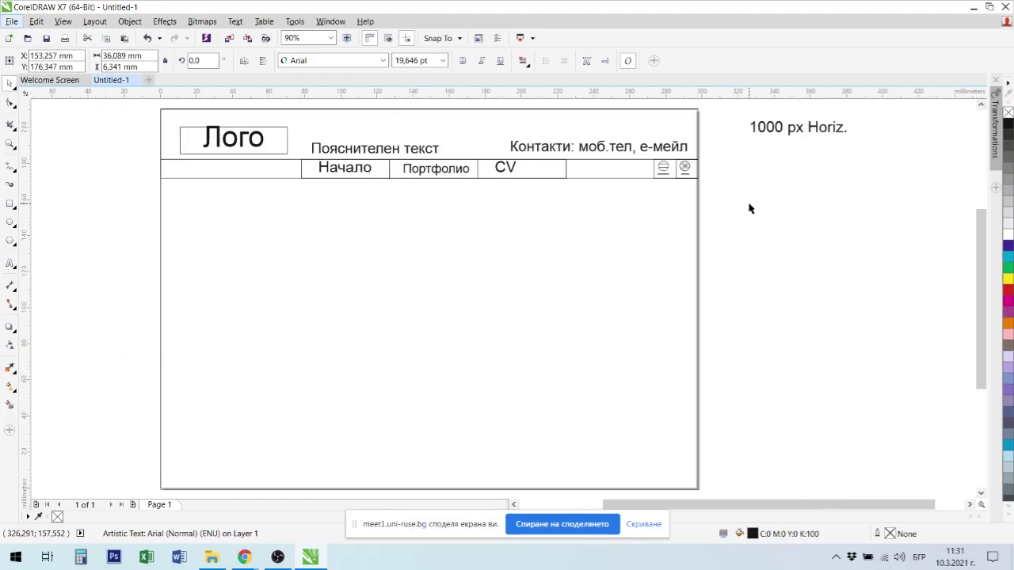
Copy the "1000 px Horiz." note beside the menu strip and change the copy's number to "20-25"
left_click_drag(756, 131, 739, 172)
double_click(713, 175)
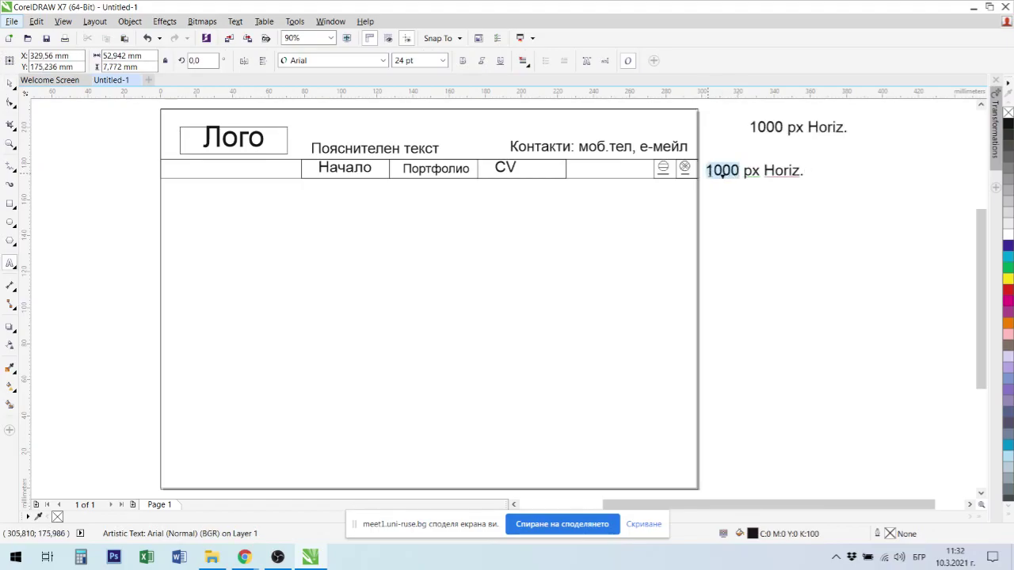
double_click(726, 173)
type("20-25")
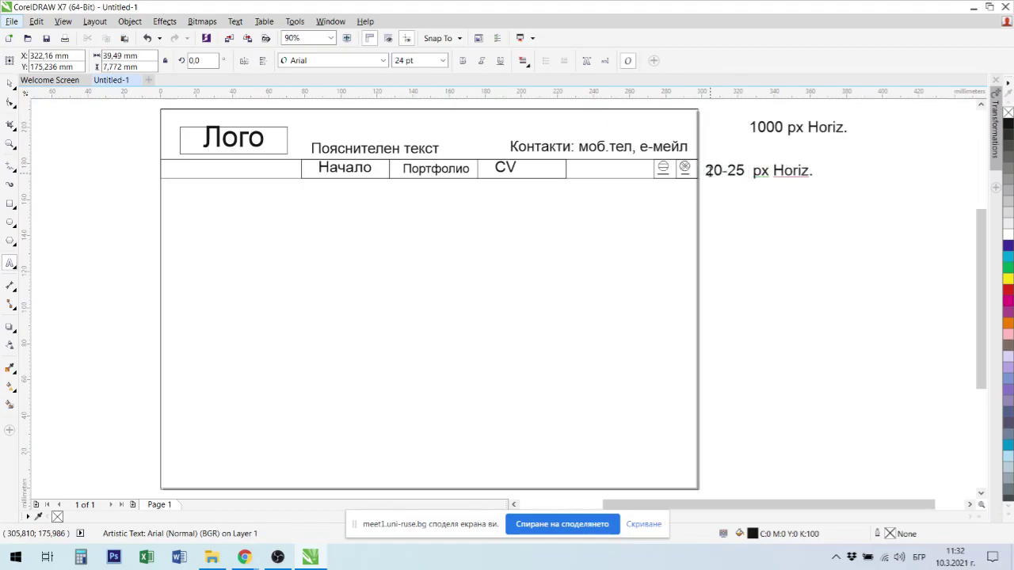
key("BackSpace")
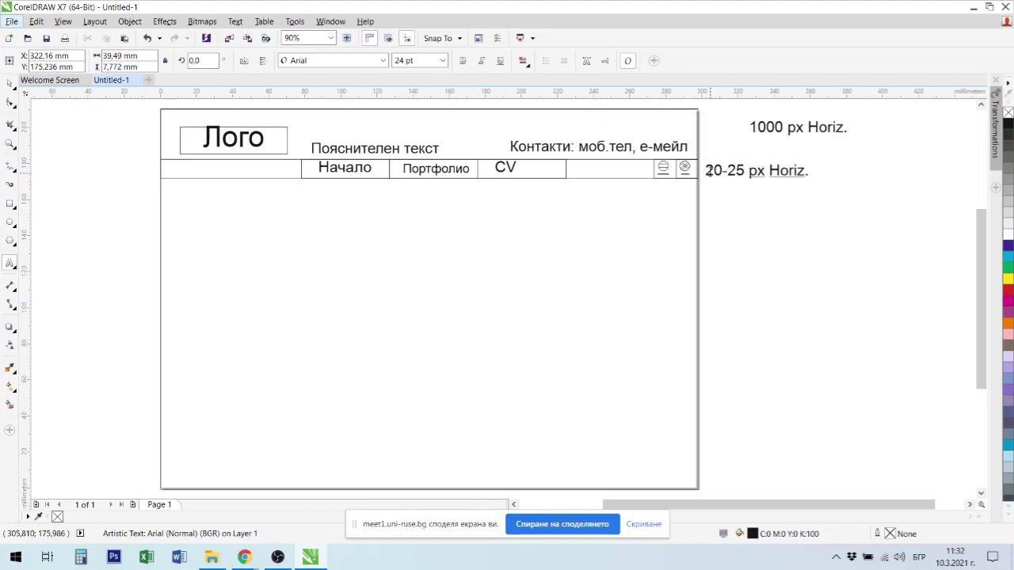
Replace the word "Horiz." in the note beside the menu strip with "V"
left_click_drag(779, 170, 809, 171)
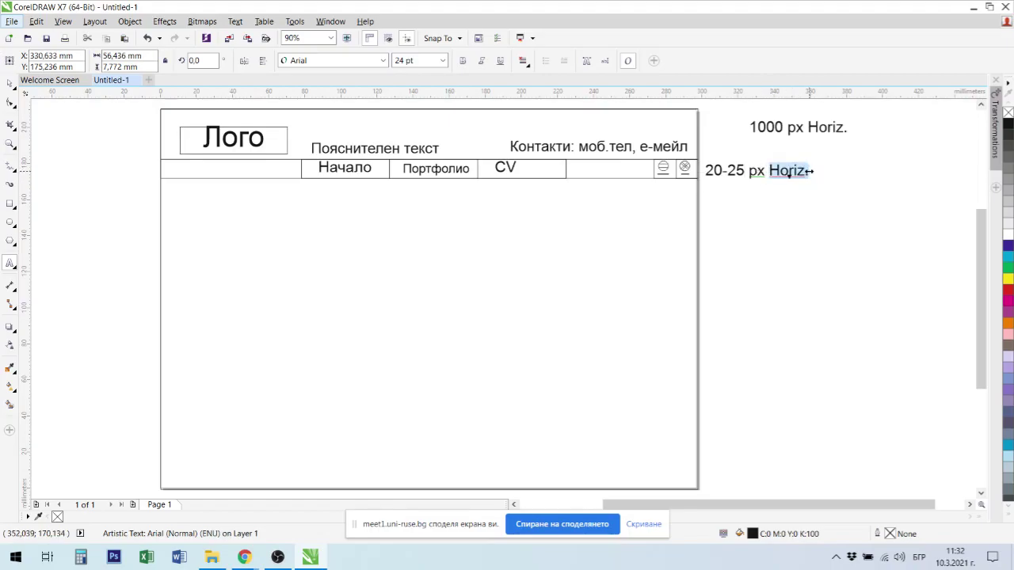
key("alt+shift")
type("Жертикал")
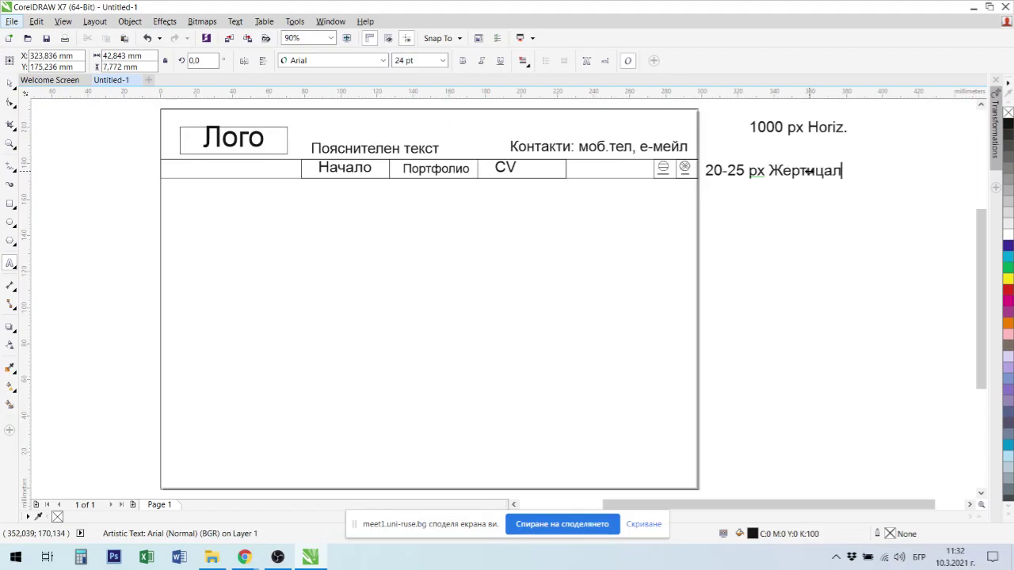
key("BackSpace")
key("BackSpace")
key("BackSpace")
key("BackSpace")
key("BackSpace")
key("BackSpace")
key("alt+shift")
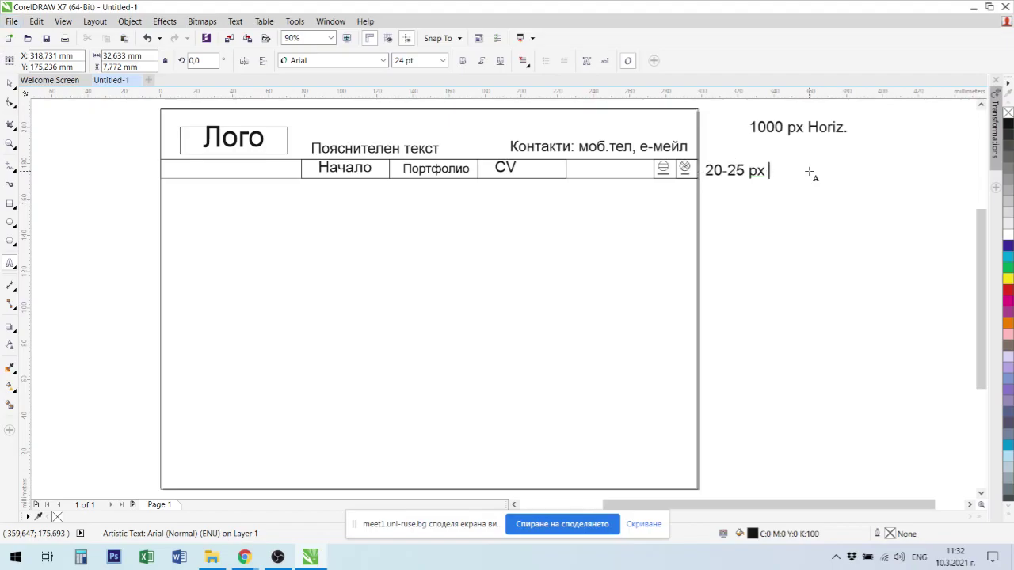
type("V")
key("Escape")
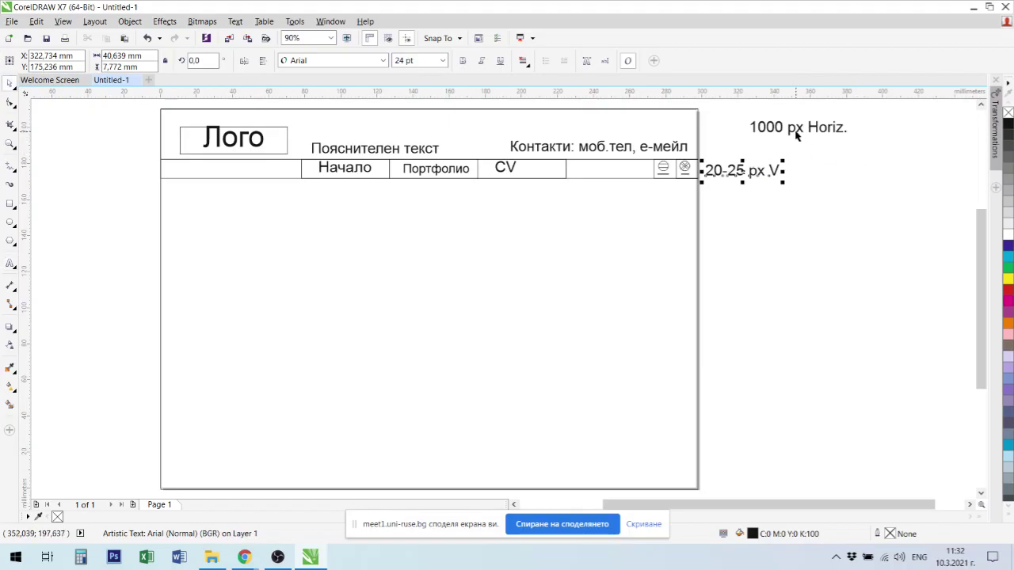
Move the "1000 px Horiz." note up and farther to the right of the page
left_click(860, 133)
left_click_drag(832, 128, 898, 120)
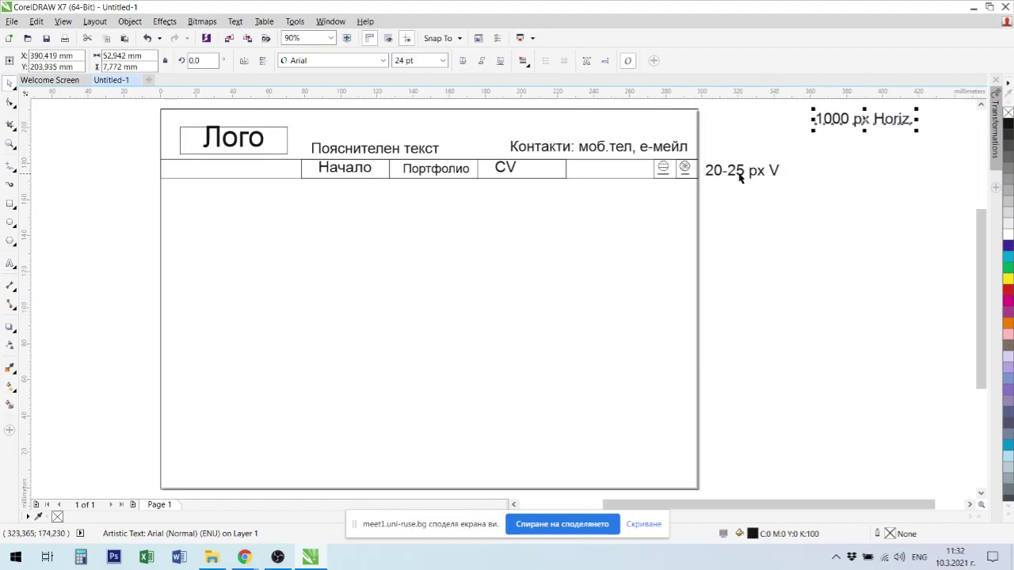
Copy the "20-25 px V" note up beside the header and change the copy's numbers to "40-60"
left_click_drag(740, 177, 739, 153)
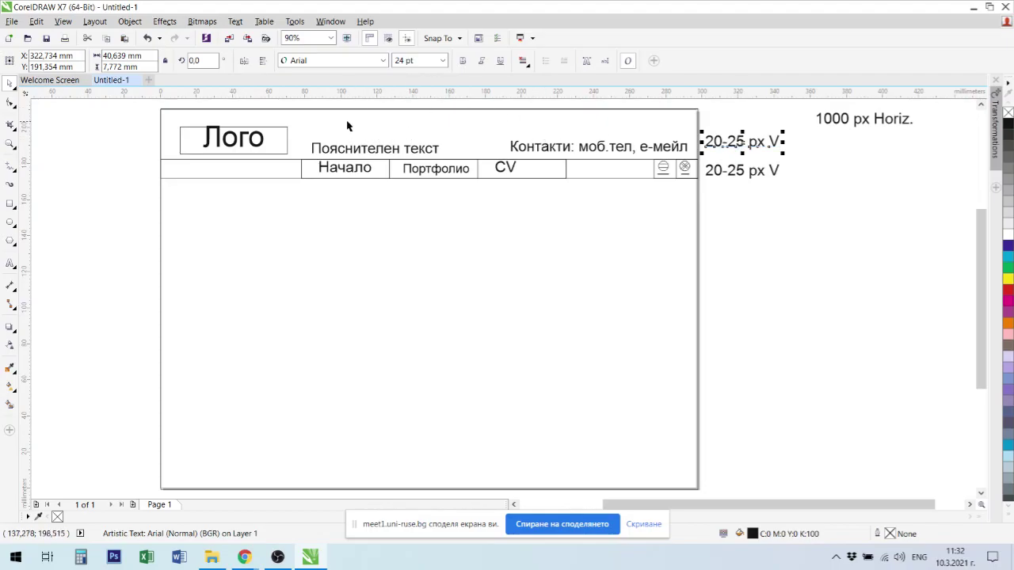
double_click(722, 142)
left_click_drag(706, 141, 715, 141)
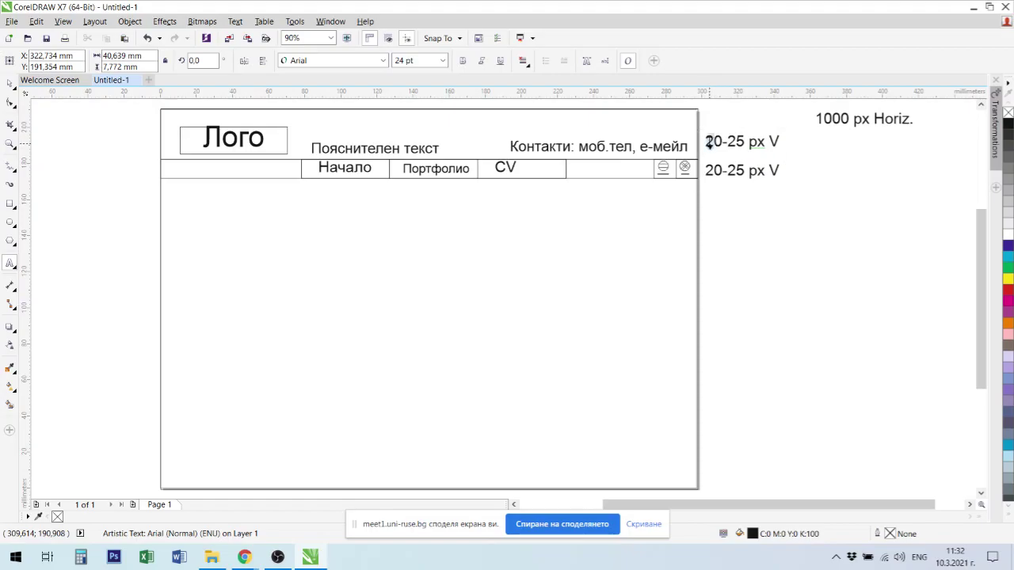
type("4")
left_click_drag(727, 142, 744, 142)
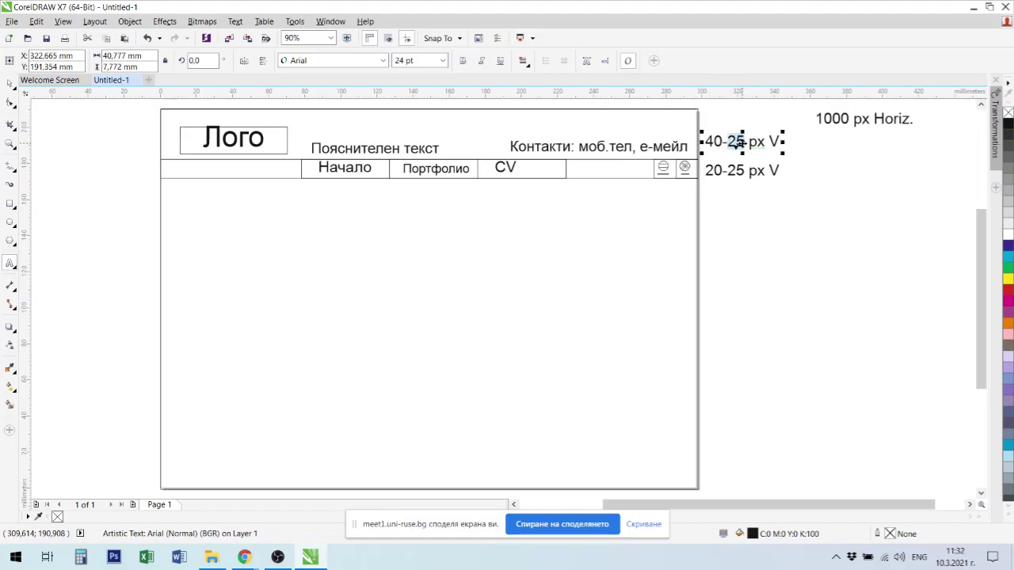
type("60")
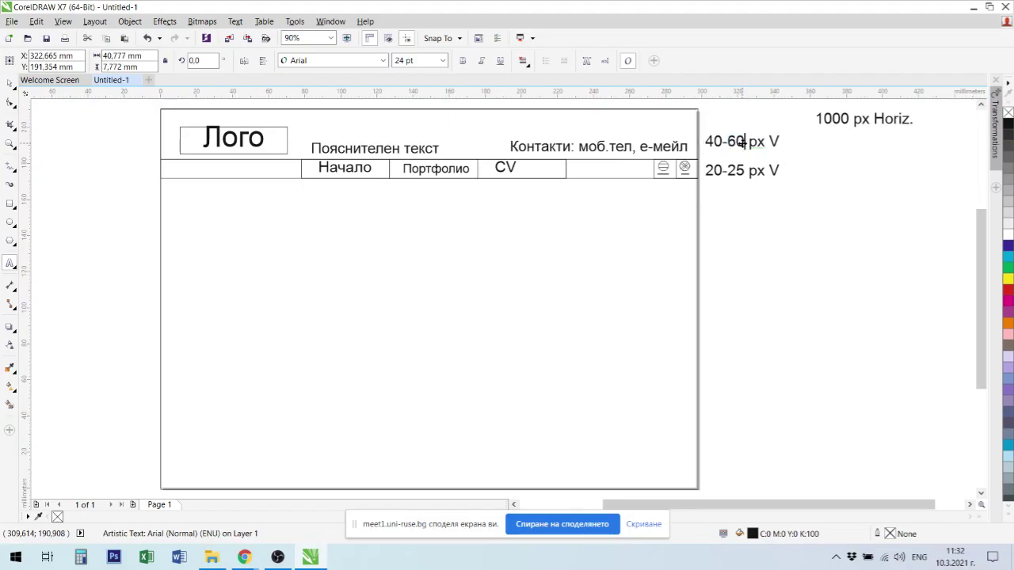
left_click(792, 240)
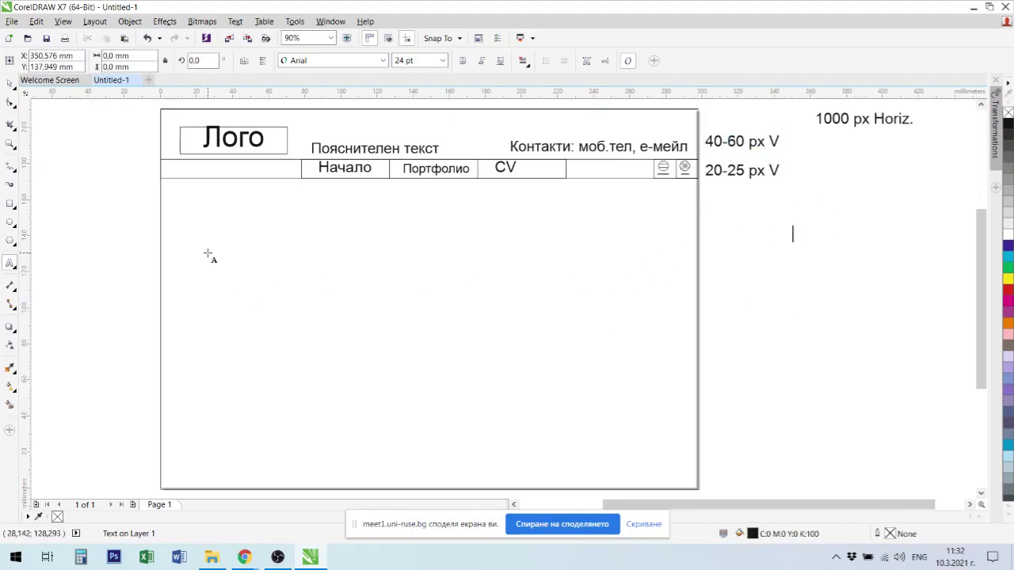
left_click(9, 83)
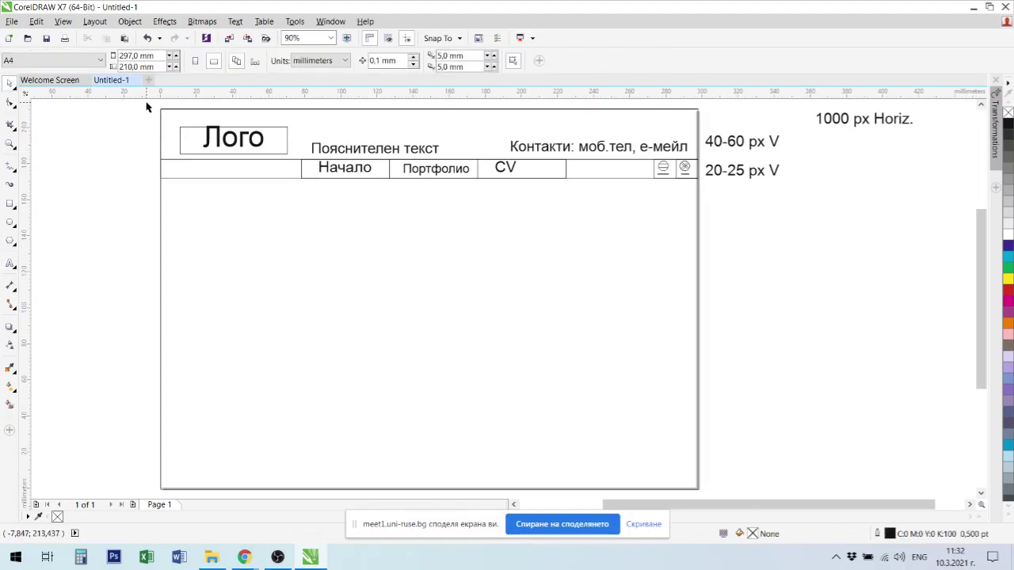
Copy the header's outline rectangle to the lower edge of the page as a full-width footer
left_click_drag(146, 105, 186, 369)
left_click(167, 118)
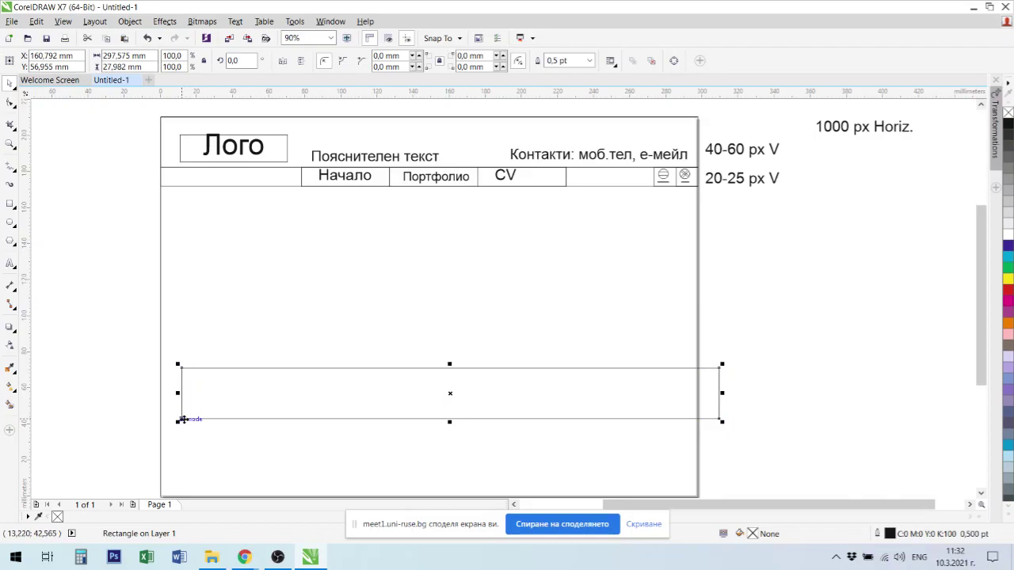
left_click_drag(182, 420, 158, 459)
left_click(748, 371)
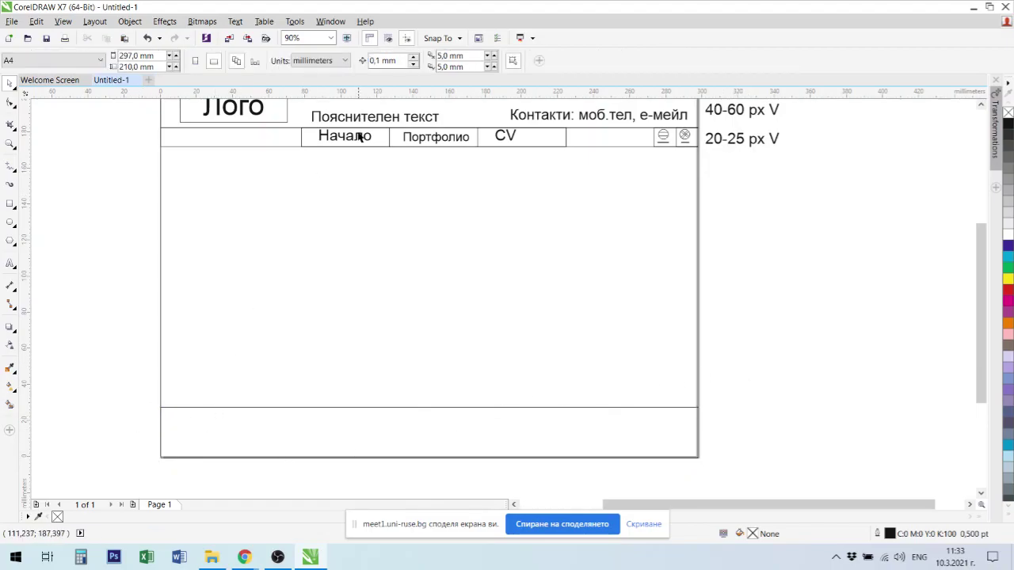
Stack copies of the menu texts "Начало", "Портфолио" and "CV" at the footer's left end and scale them together to about 31 mm wide
left_click_drag(361, 139, 214, 421)
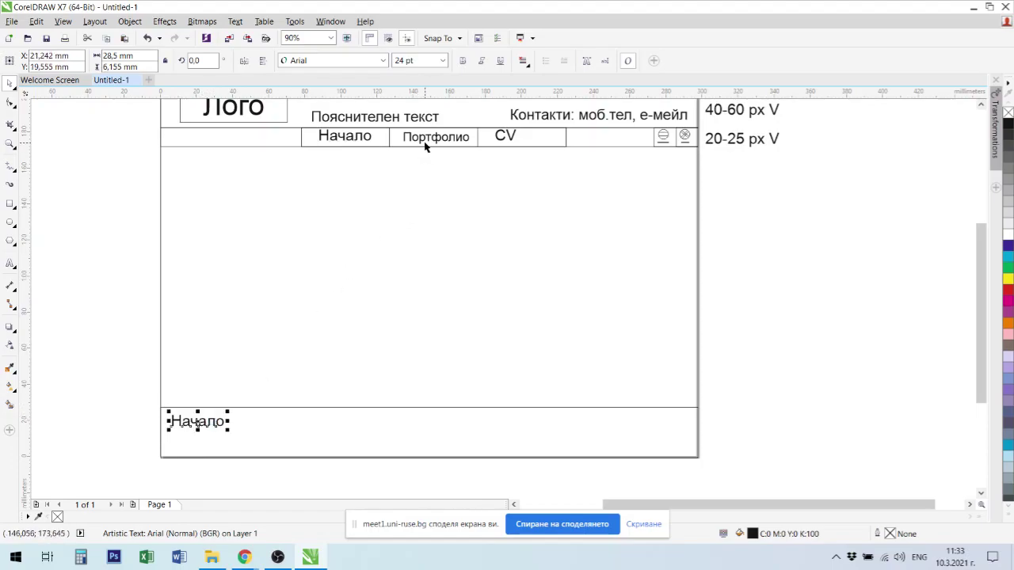
left_click_drag(432, 141, 215, 444)
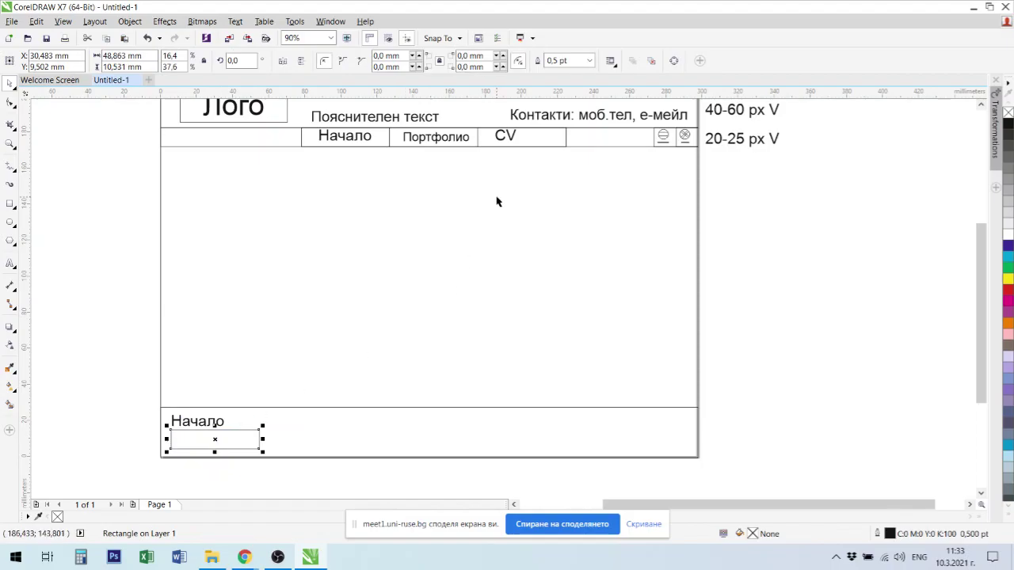
key("ctrl+z")
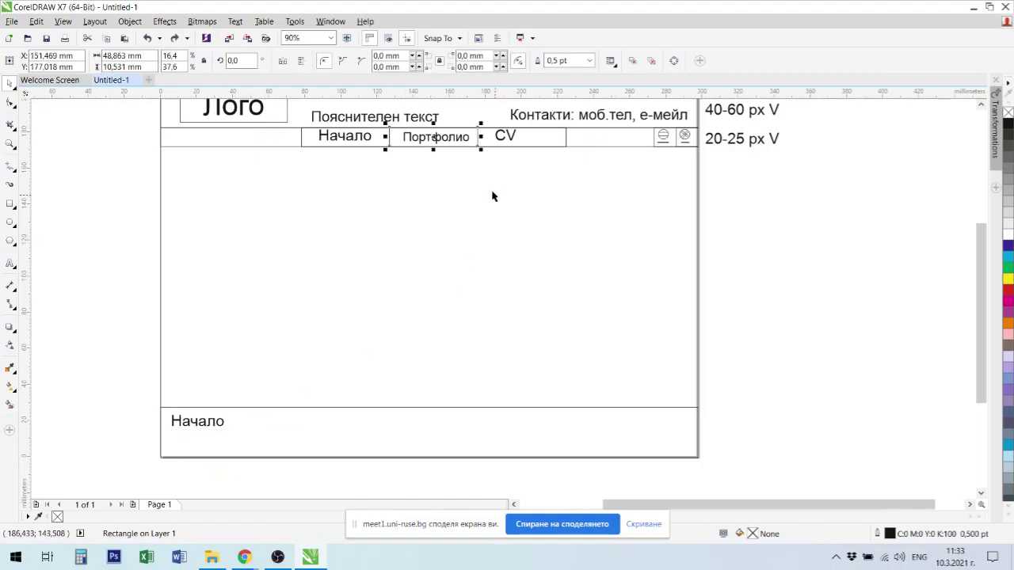
left_click(450, 138)
left_click_drag(450, 137, 221, 438)
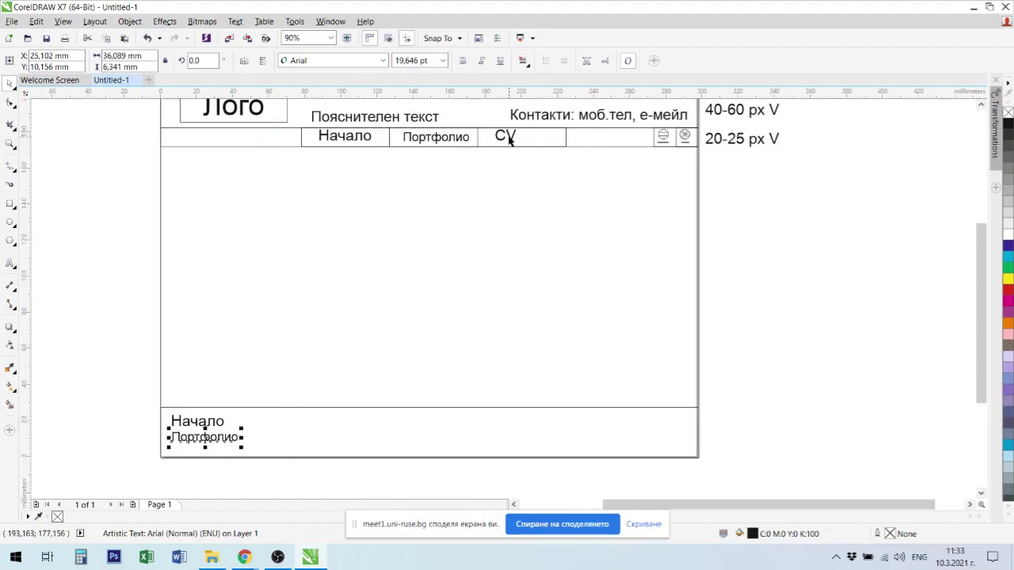
left_click_drag(509, 139, 205, 435)
left_click(206, 436)
left_click_drag(135, 405, 229, 449)
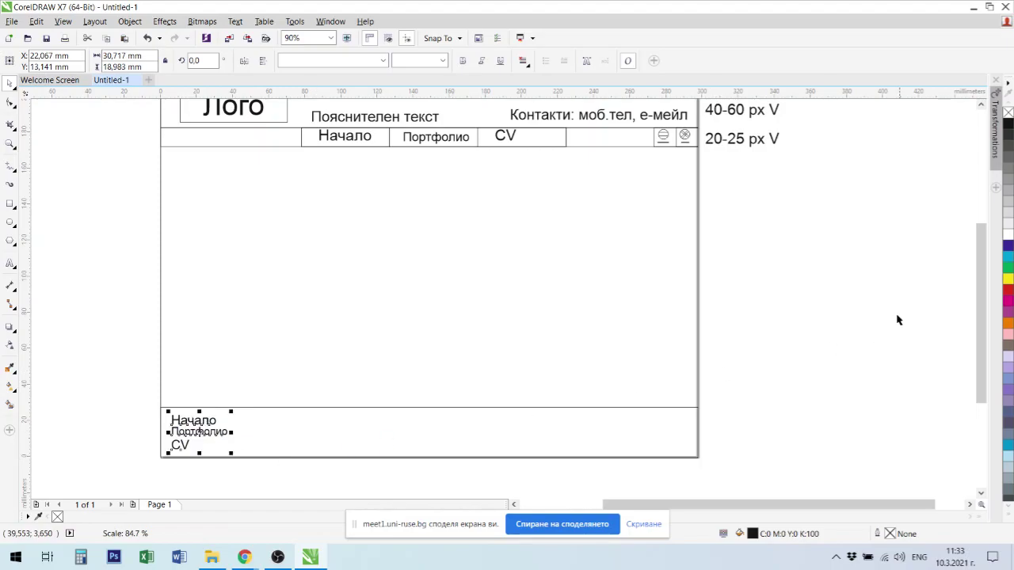
left_click(786, 372)
Copy the "40-60 px V" note from beside the header to beside the footer
left_click_drag(731, 114, 736, 433)
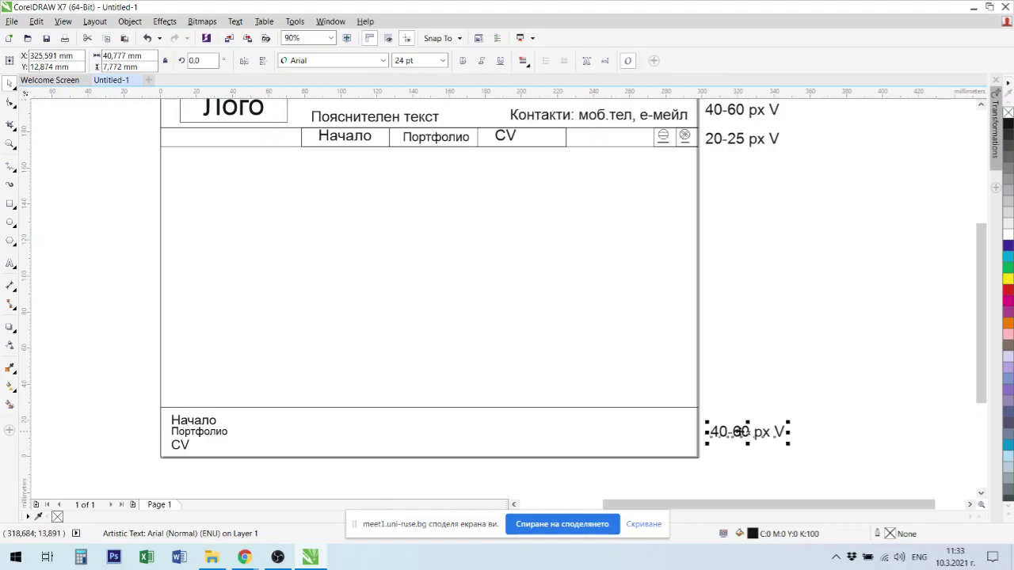
left_click(732, 386)
left_click(215, 438)
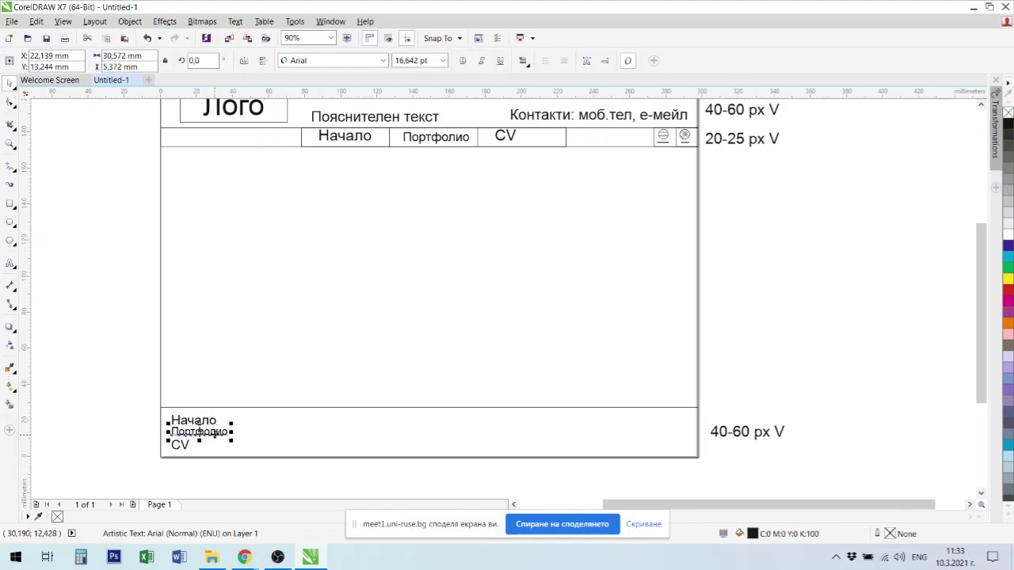
left_click(123, 407)
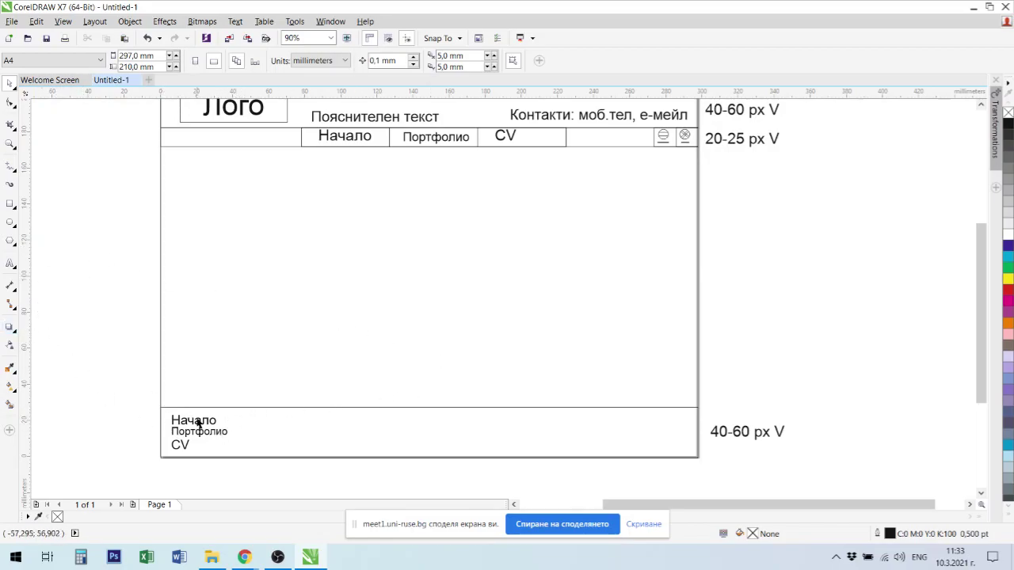
Copy the footer's "Начало" text to the right of the footer list and replace the copy's wording with "Link kym sajtowe"
left_click_drag(195, 419, 277, 423)
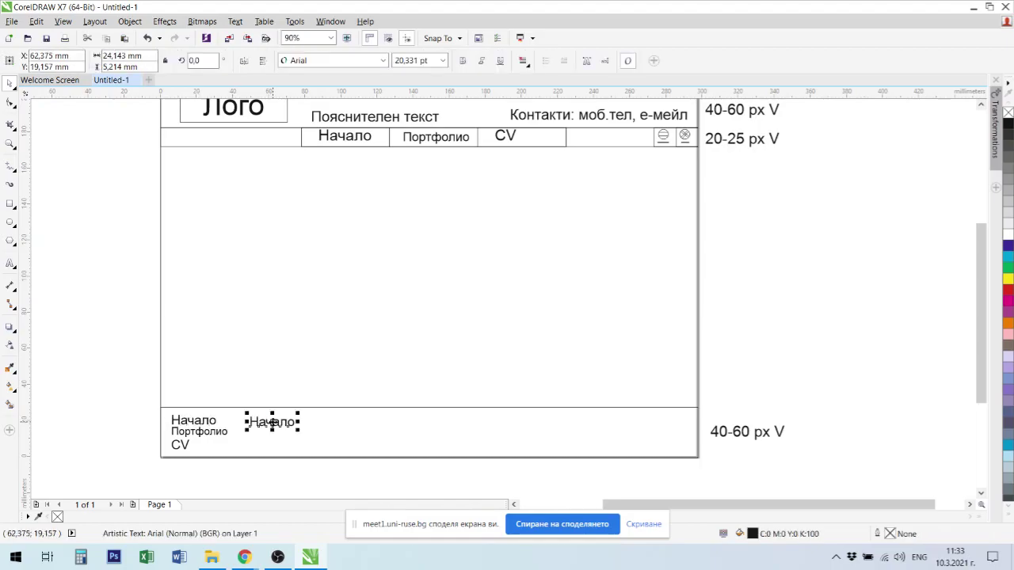
double_click(272, 422)
double_click(272, 422)
type("L")
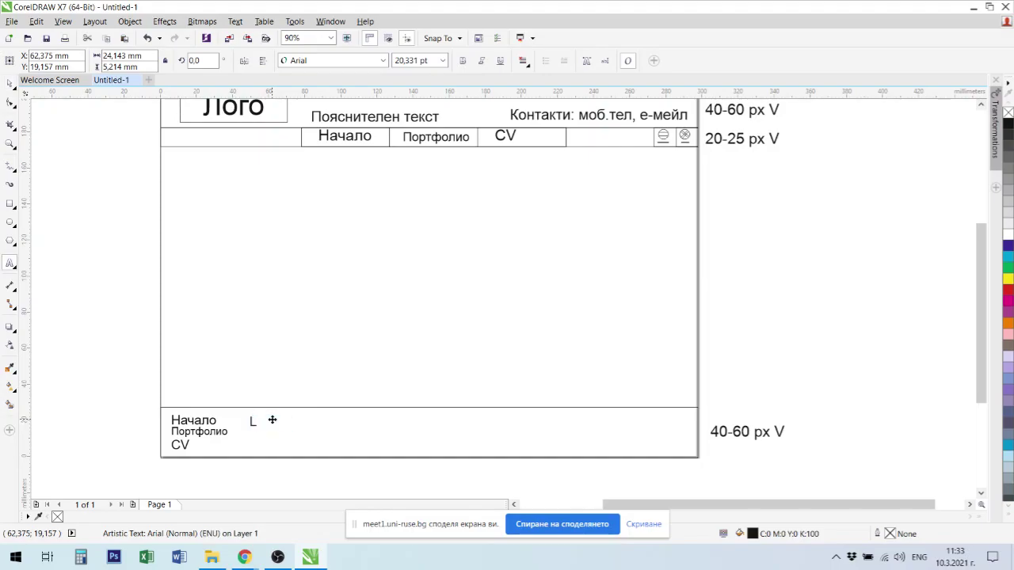
type("ink kym sajto")
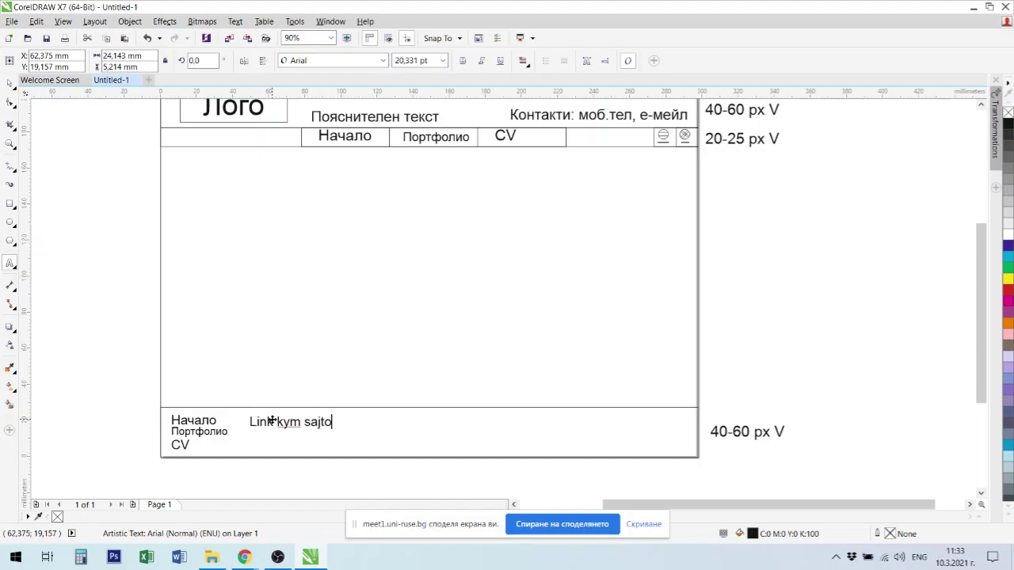
type("we")
Rewrite the "Link kym sajtowe" text in Cyrillic as "Линк към сайтове:" and nudge it slightly up in the footer
key("ctrl+a")
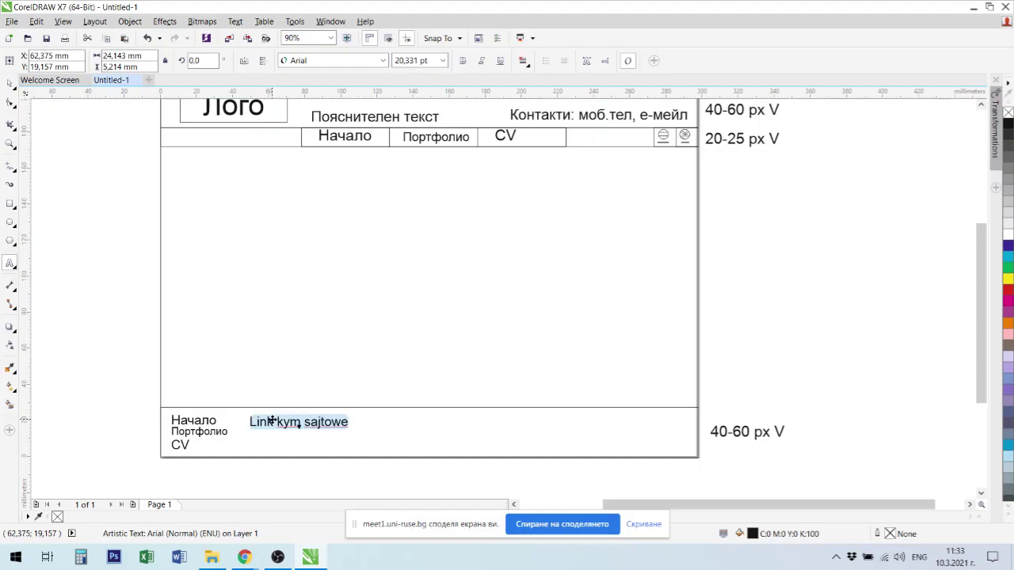
type("Li")
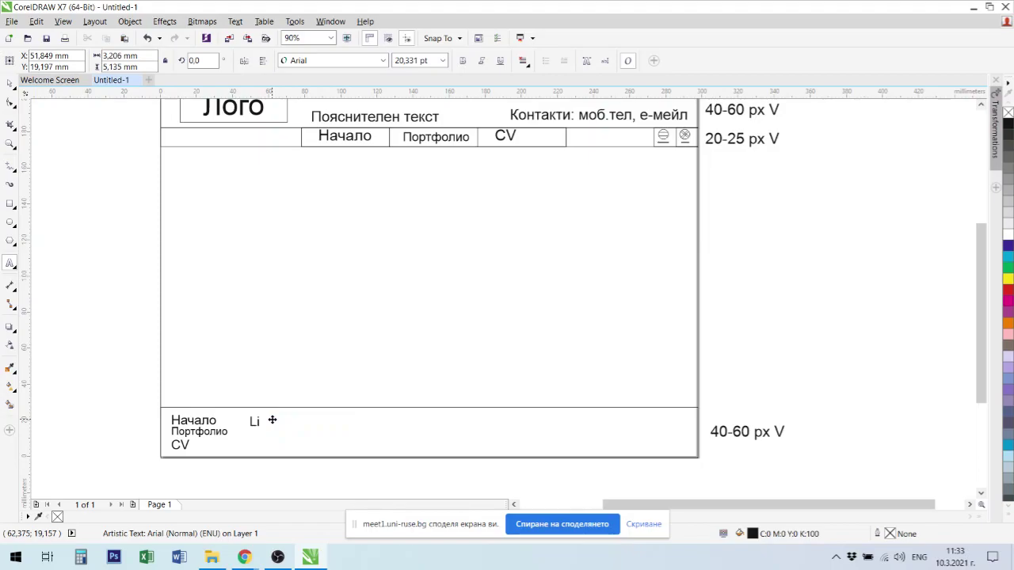
key("alt+shift")
key("BackSpace")
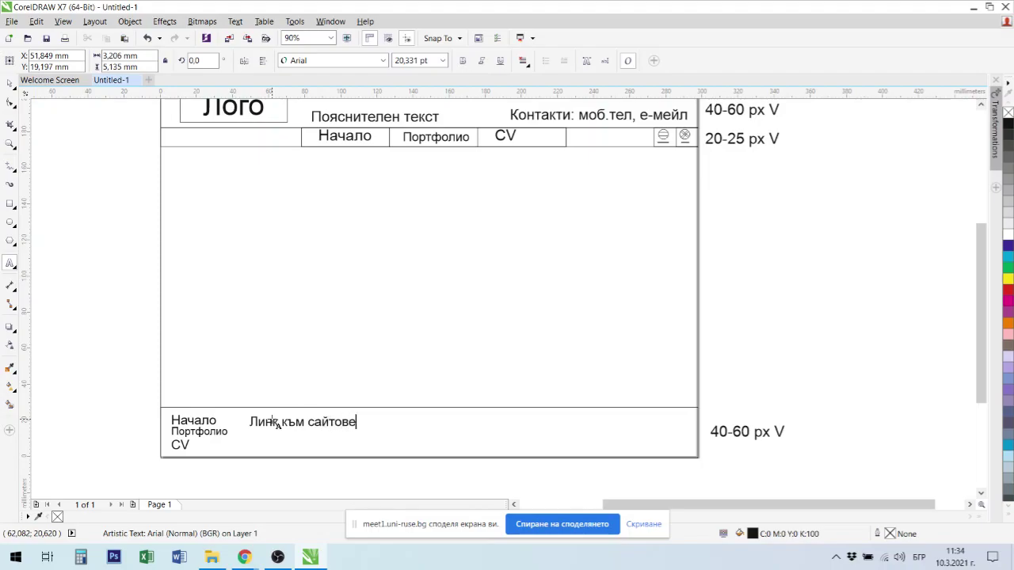
key("Escape")
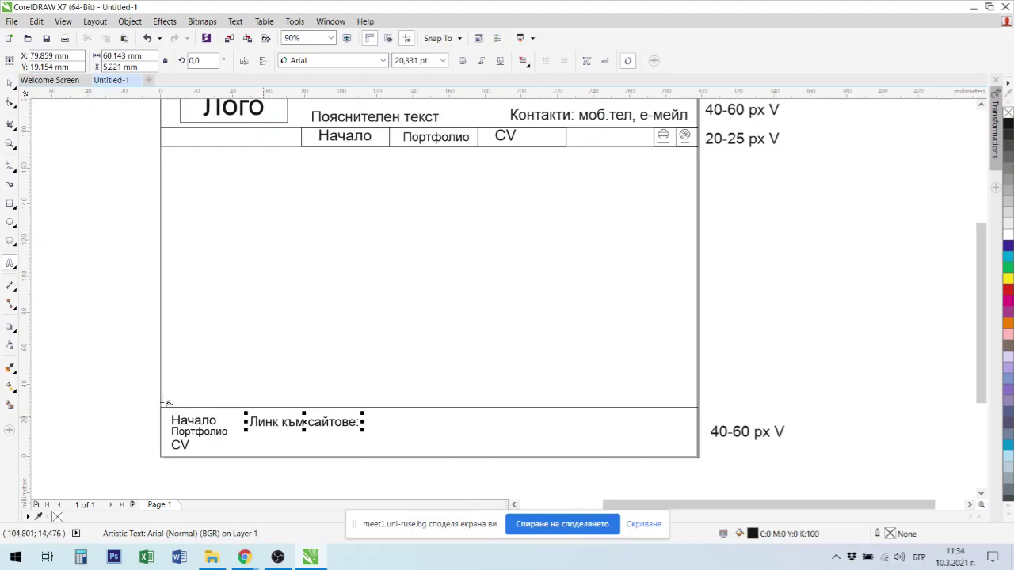
left_click(10, 84)
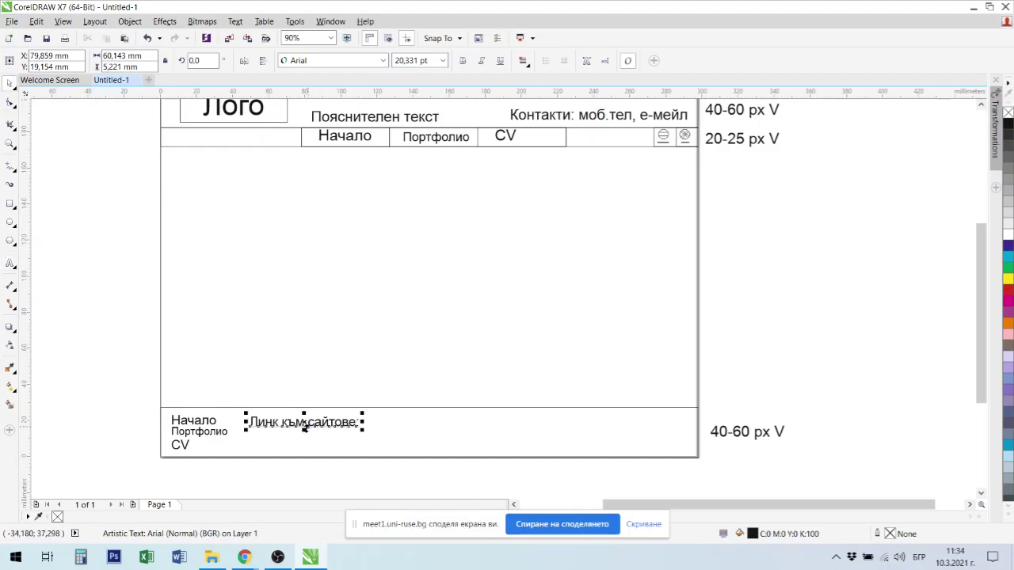
mouse_move(264, 428)
left_mouse_down()
mouse_move(256, 422)
mouse_move(264, 424)
left_mouse_up()
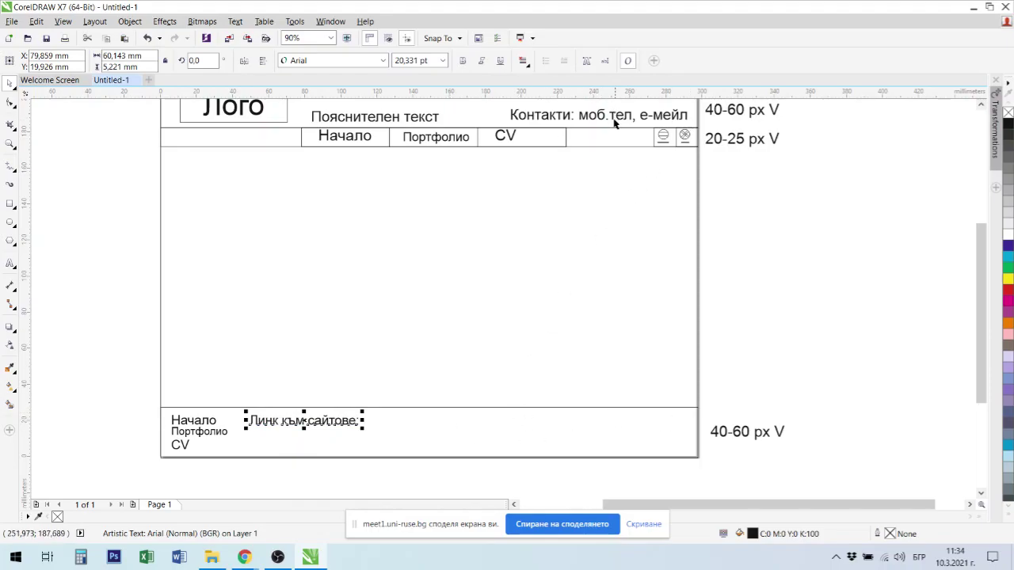
Copy the header's contact text into the footer and shorten it to "моб.тел, е-мейл" split over two lines
left_click(564, 117)
left_click(564, 117)
left_click_drag(600, 113, 506, 426)
double_click(597, 422)
key("Delete")
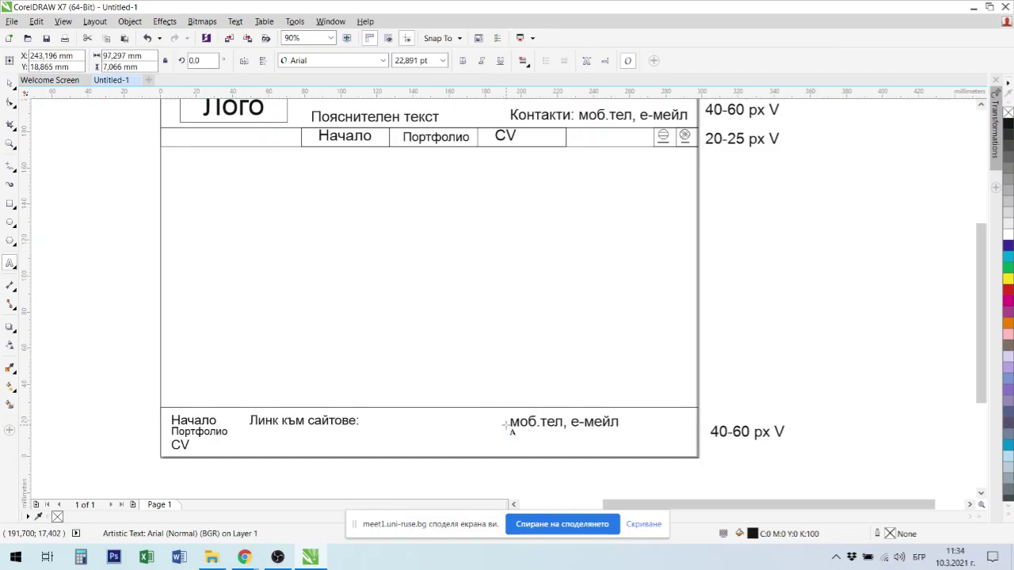
left_click(569, 422)
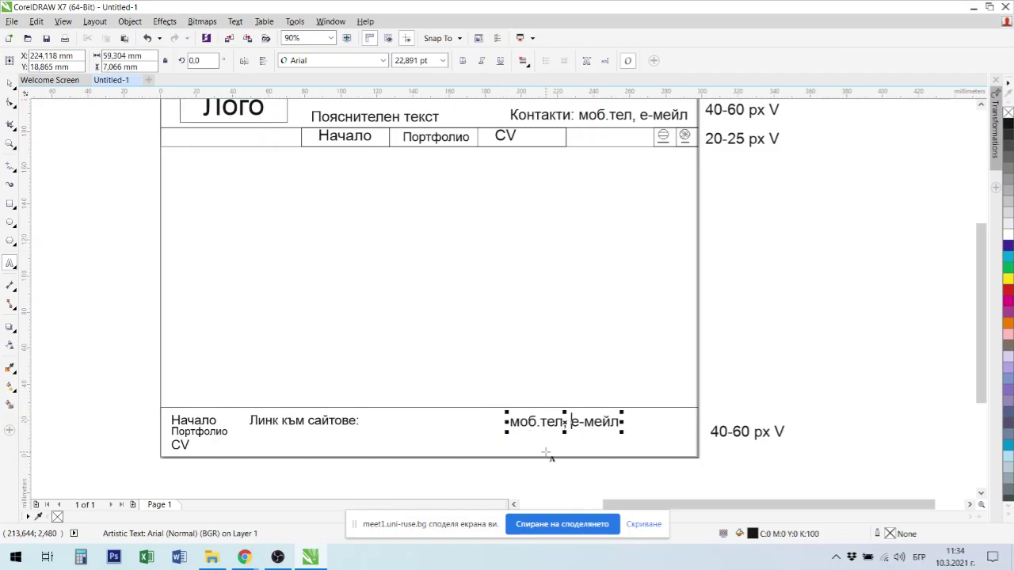
key("Return")
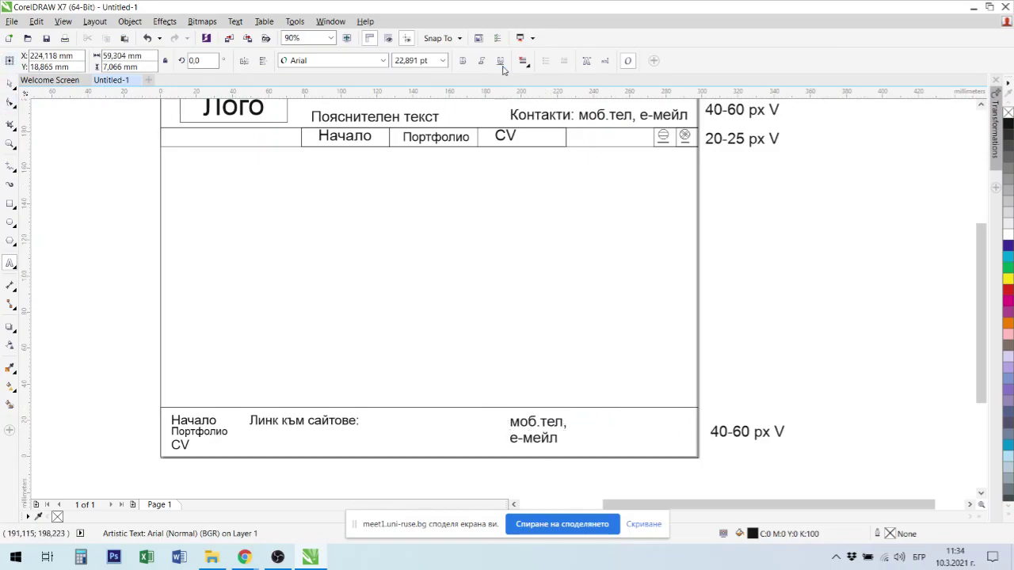
Right-align the two-line "моб.тел, е-мейл" text and move it to the footer's right end
left_click(527, 65)
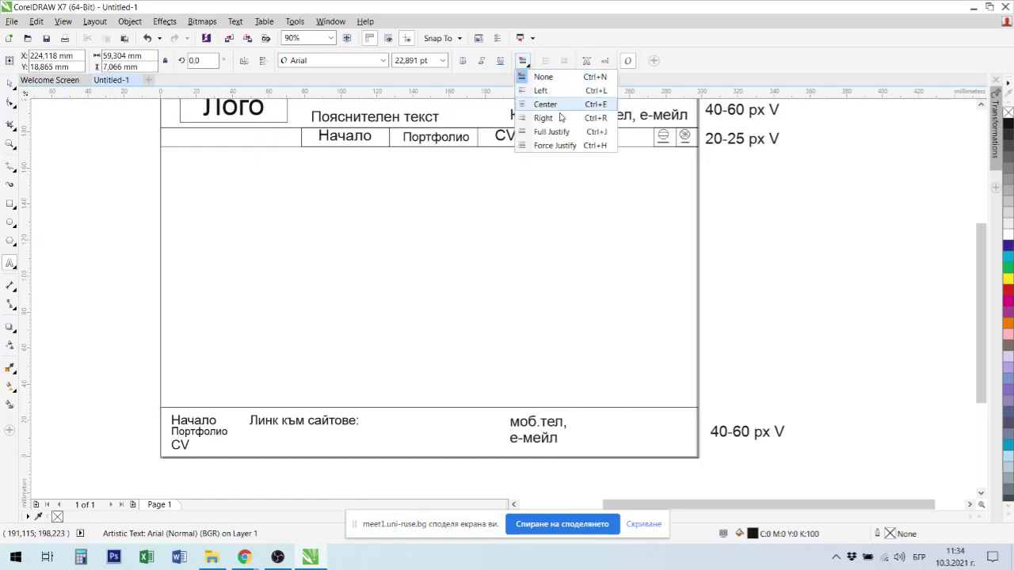
left_click(545, 104)
left_click(10, 81)
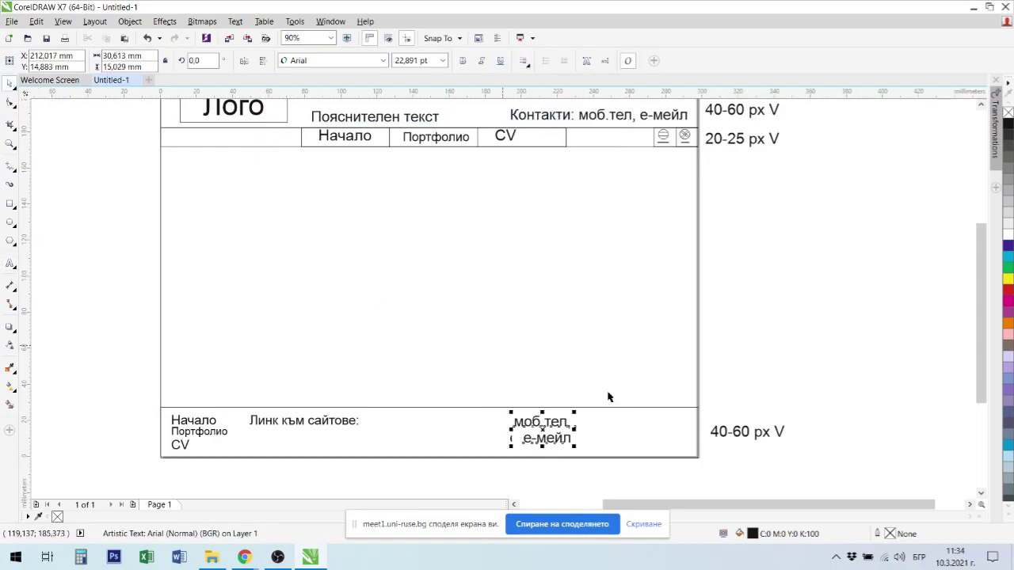
left_click(610, 423)
left_click_drag(610, 423, 723, 422)
left_click(817, 378)
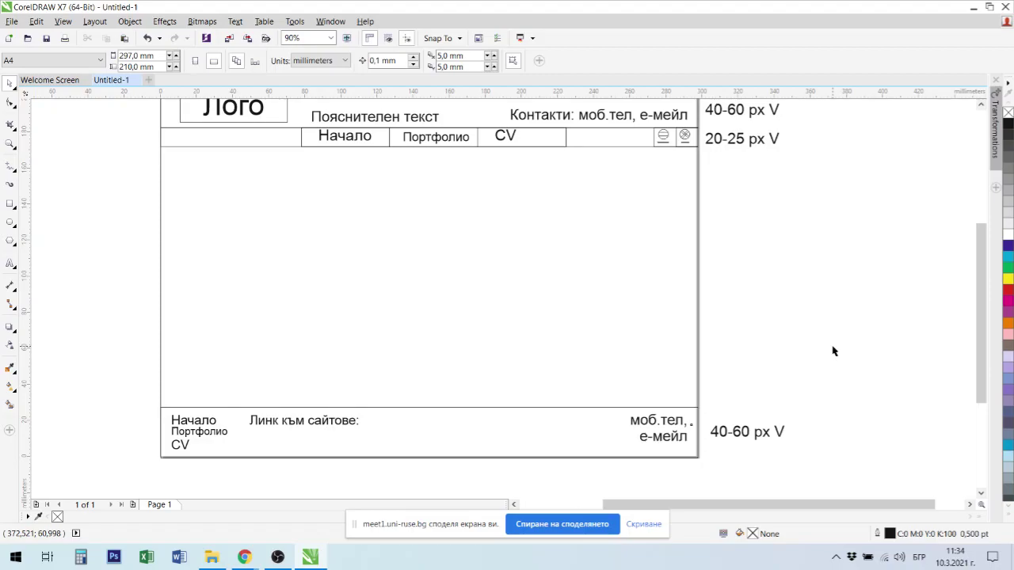
Move the "1000 px Horiz." note to just above the middle of the page's upper edge
scroll(833, 351, "up", 1)
scroll(834, 351, "right", 1)
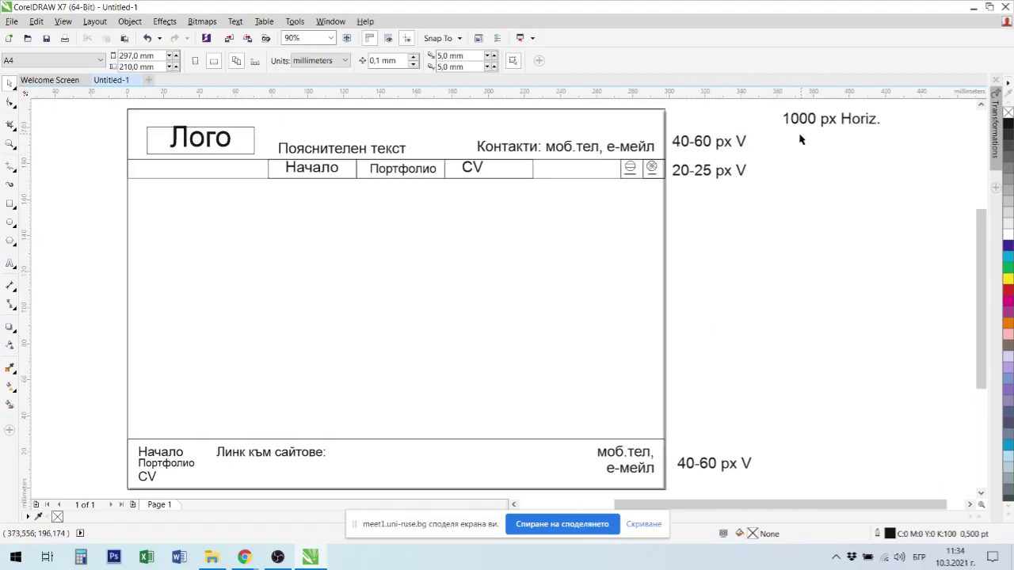
scroll(614, 223, "down", 2)
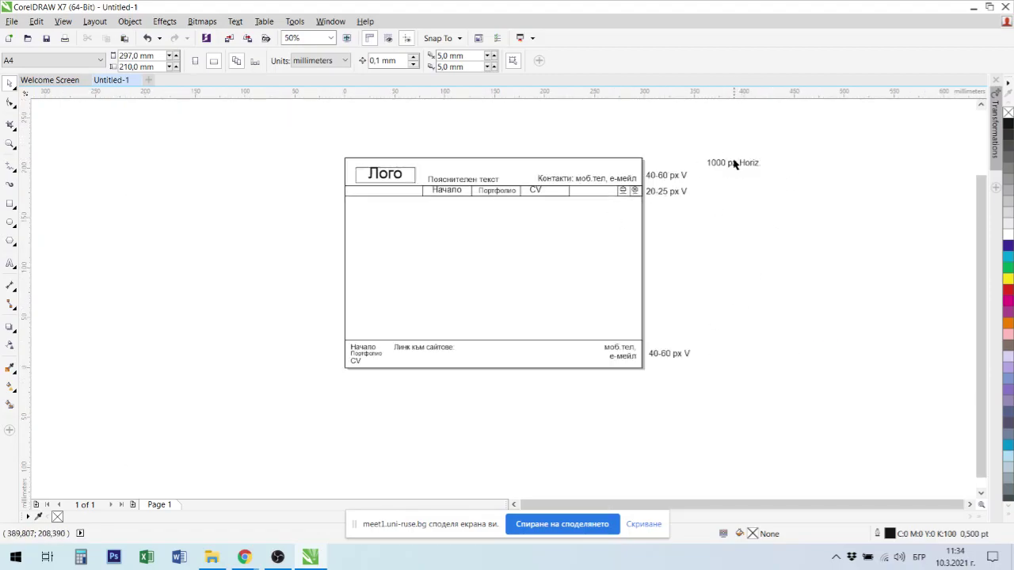
left_click_drag(735, 163, 473, 150)
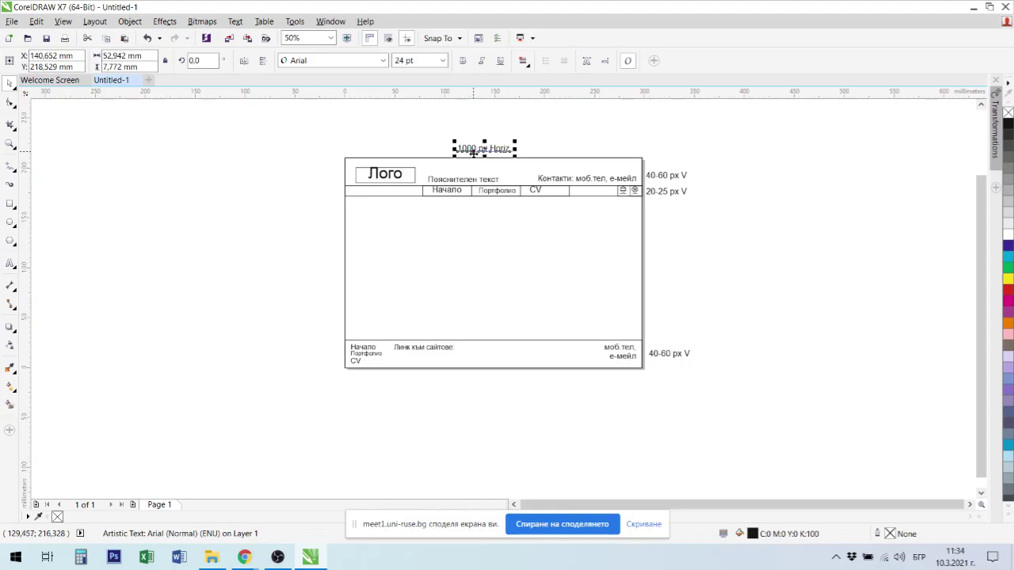
left_click(746, 306)
scroll(746, 301, "up", 3)
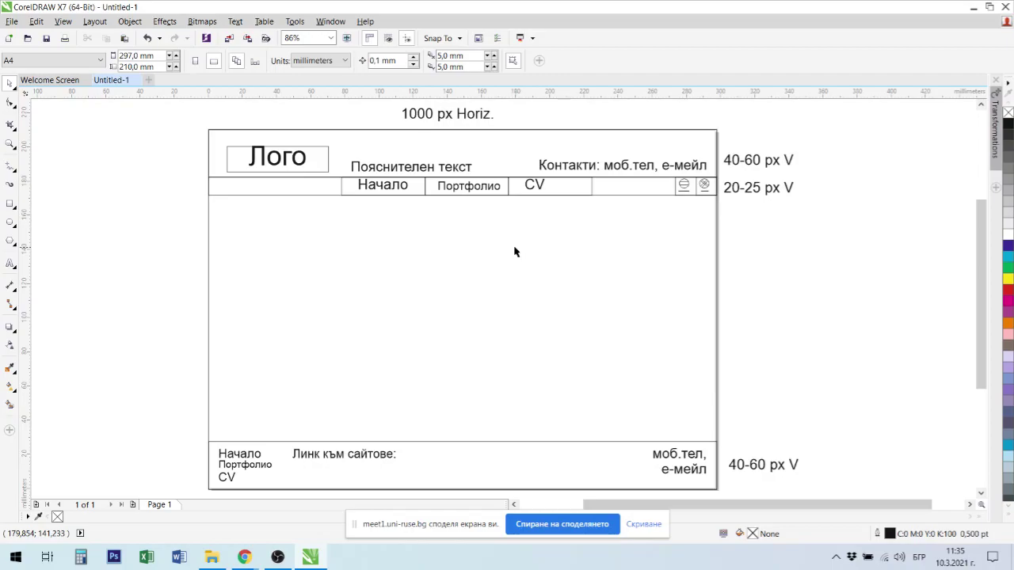
Fill the header rectangle of the page wireframe with green (C:100 M:0 Y:100 K:0)
left_click(321, 319)
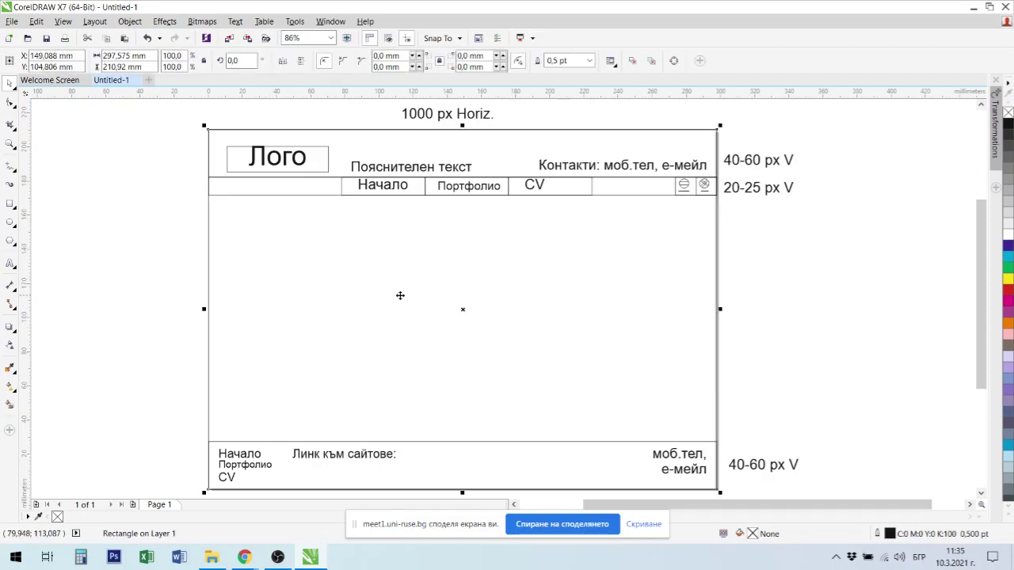
left_click(810, 281)
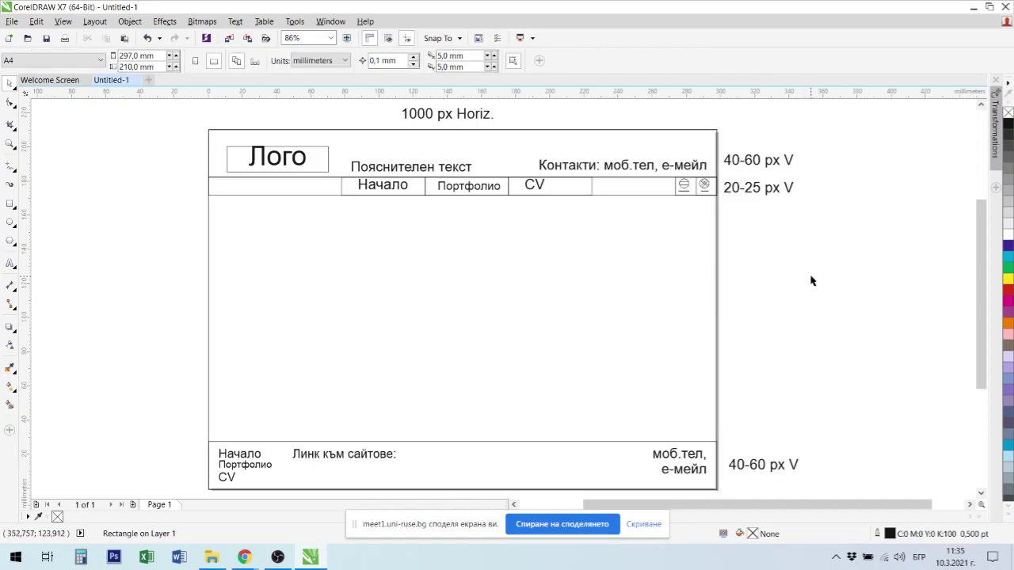
left_click(505, 130)
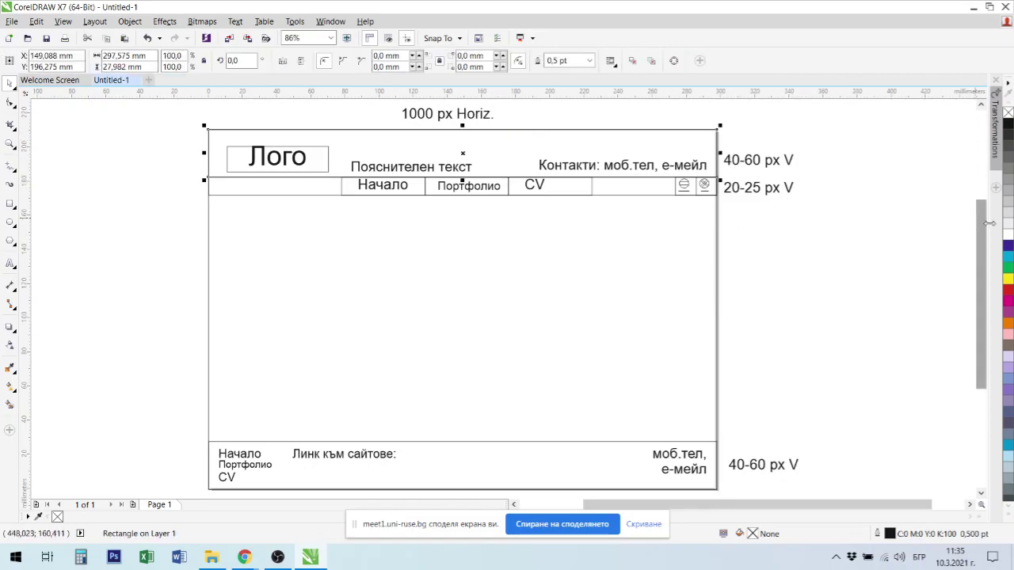
left_click(1007, 269)
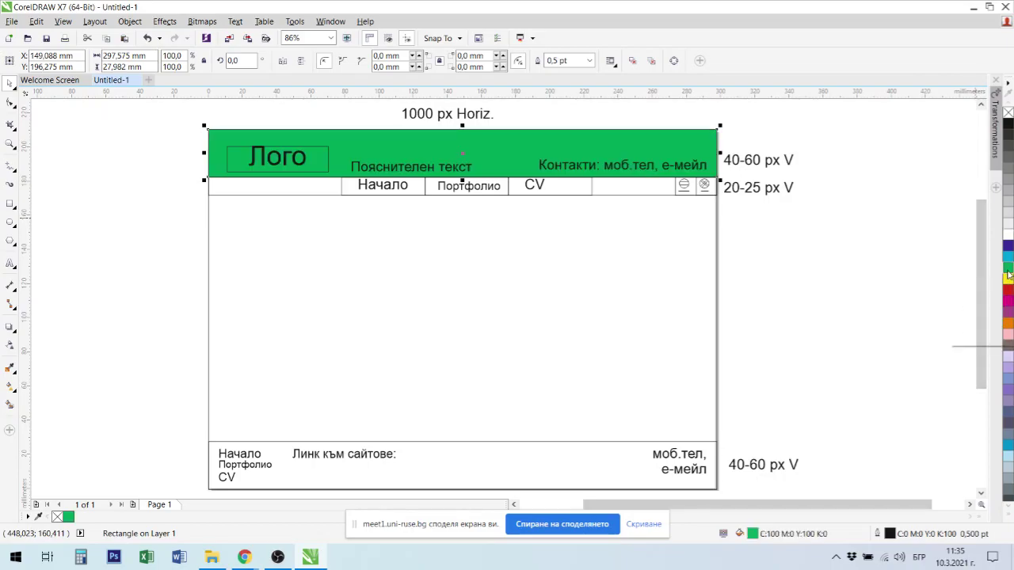
Change the header rectangle's fill to white and deselect it
left_click(552, 442)
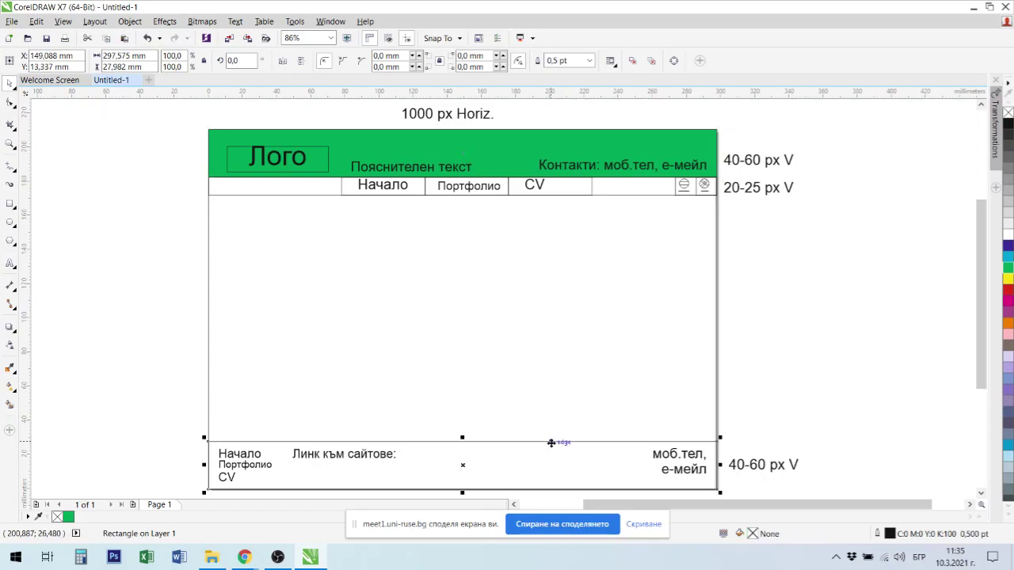
left_click(691, 130)
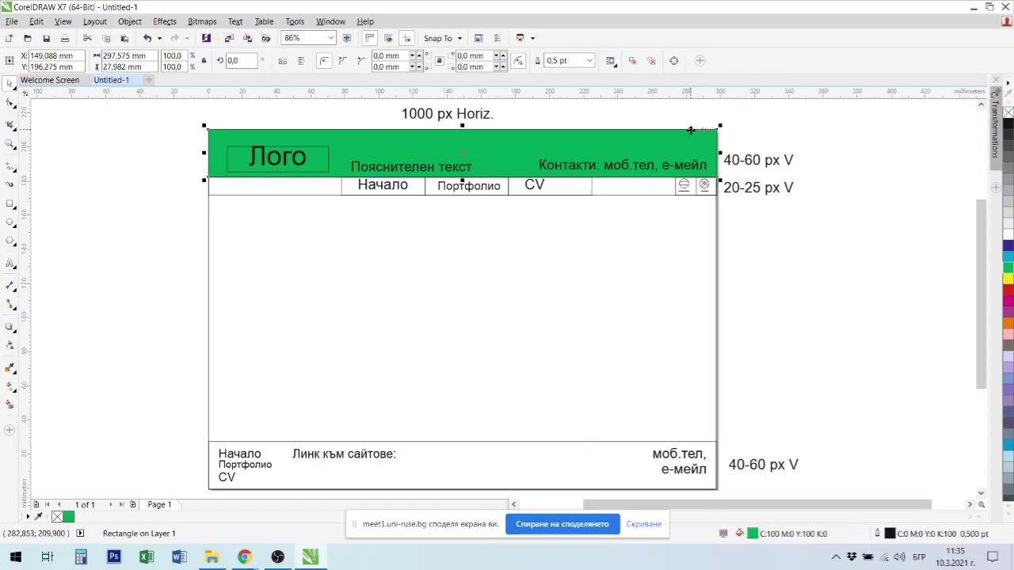
left_click(1008, 238)
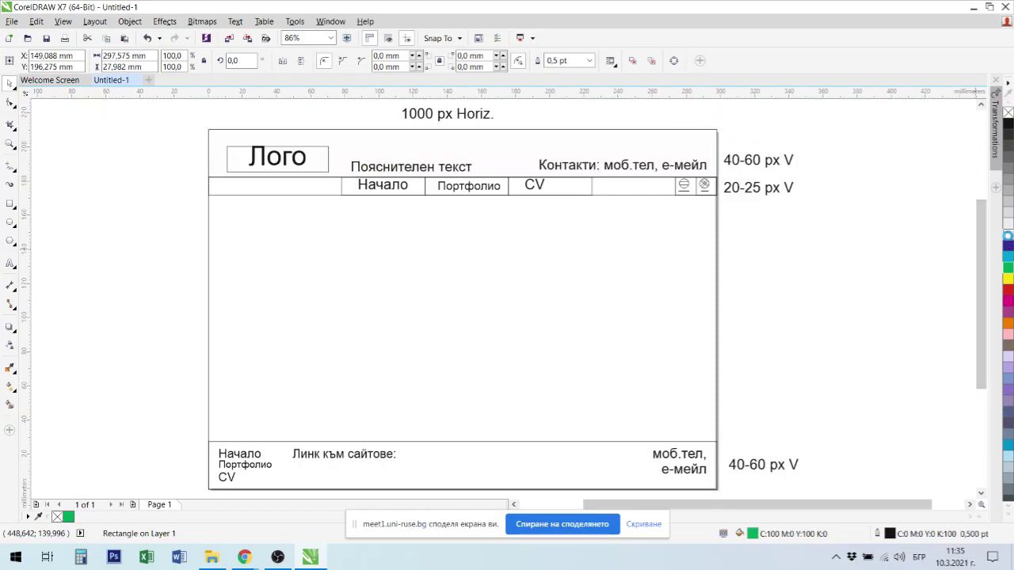
left_click(862, 217)
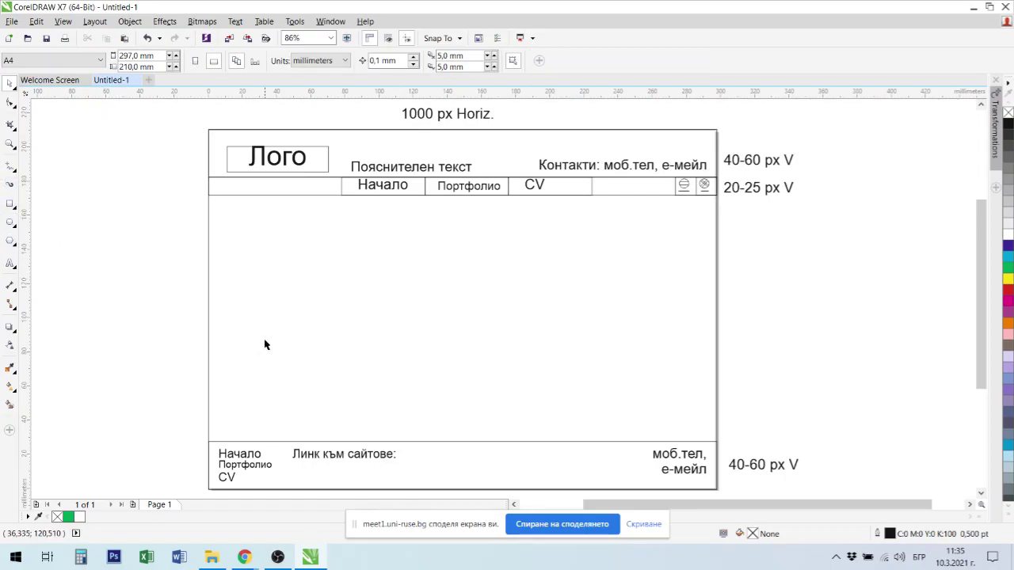
Draw two overlapping rectangles in the left half of the page body, the lower one about 62 × 61 mm
left_click(10, 204)
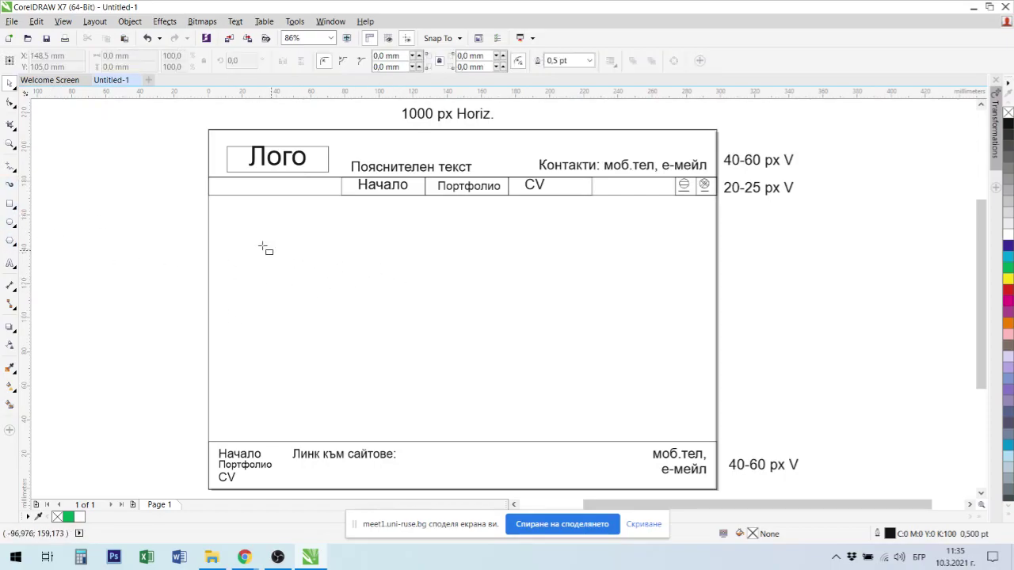
mouse_move(261, 233)
left_mouse_down()
mouse_move(275, 336)
mouse_move(377, 357)
mouse_move(381, 379)
mouse_move(368, 317)
mouse_move(425, 438)
mouse_move(429, 402)
left_mouse_up()
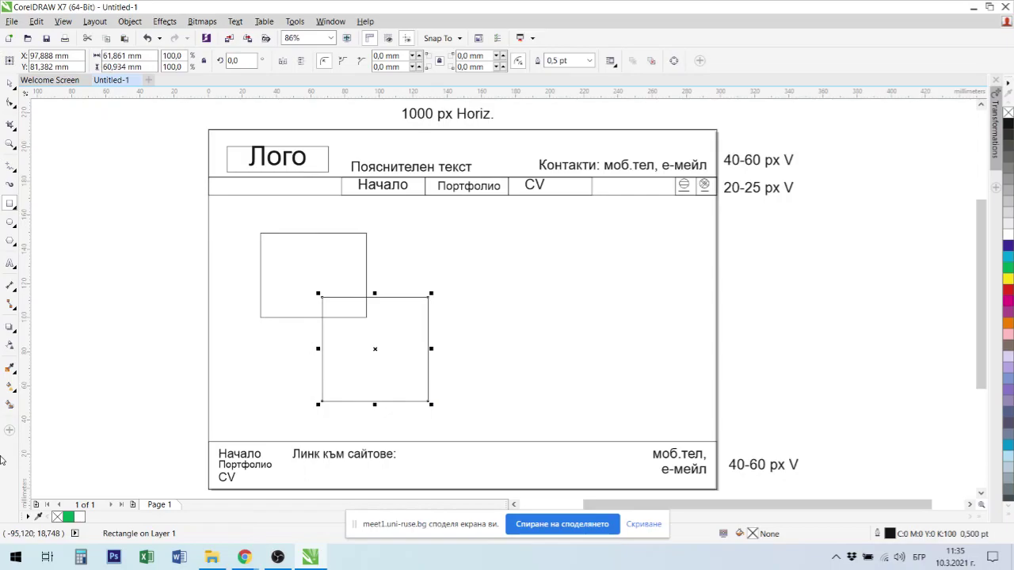
left_click(10, 84)
Copy the header's "Пояснителен текст" into the page body beside the rectangles and rewrite the copy as "Девиз"
left_click(456, 168)
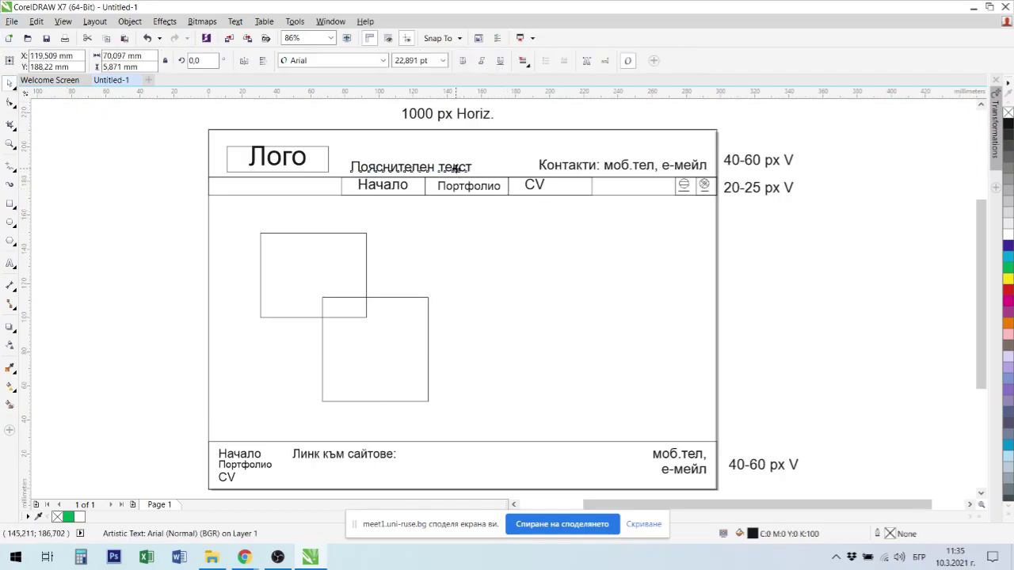
left_click_drag(456, 168, 550, 226)
double_click(551, 226)
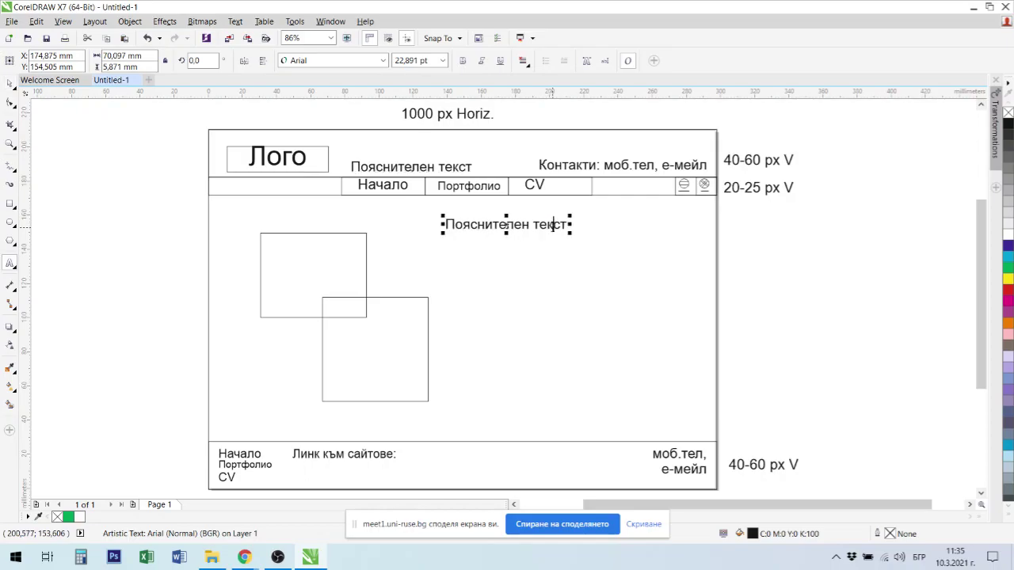
key("ctrl+a")
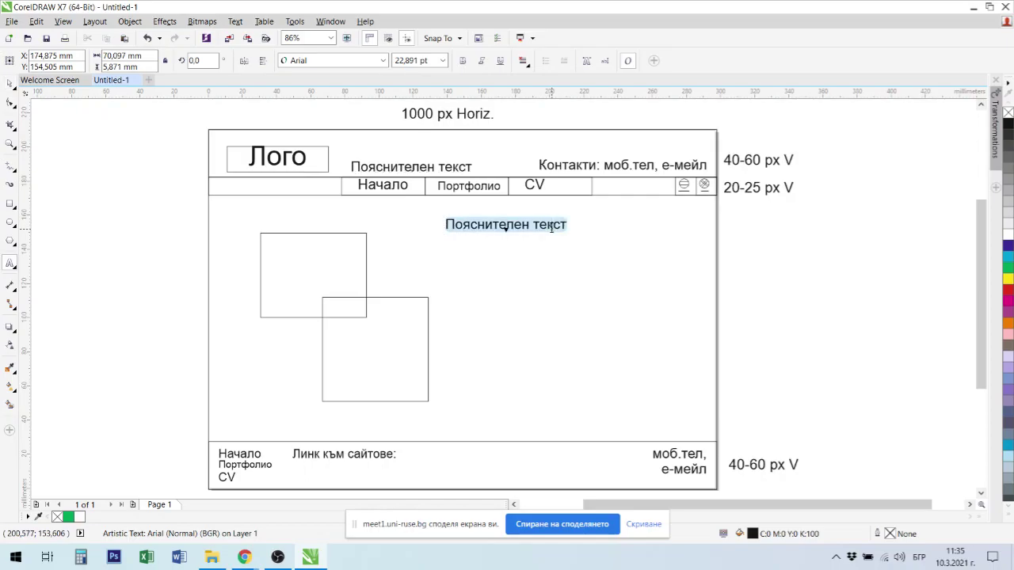
type("Девиз")
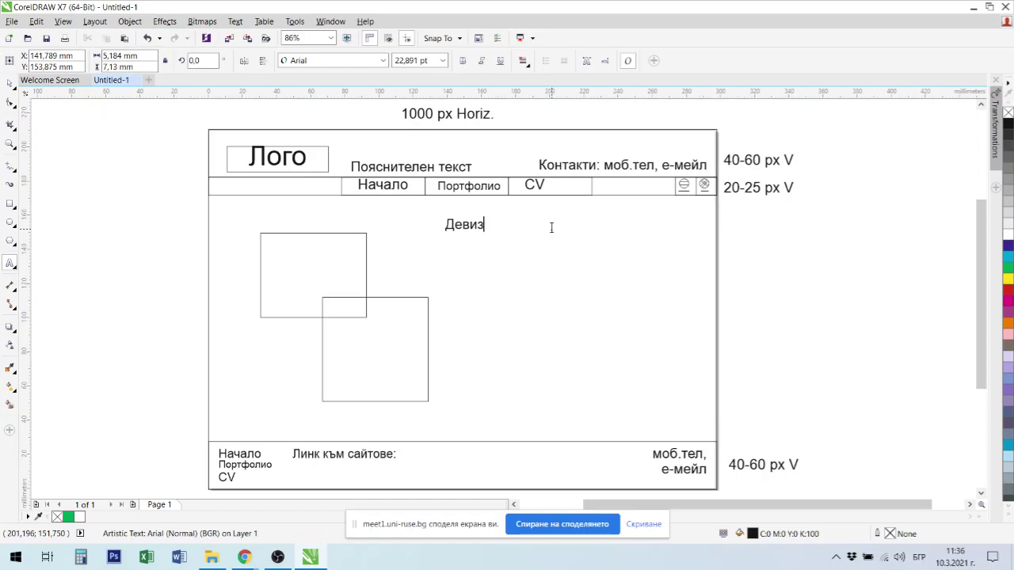
key("Escape")
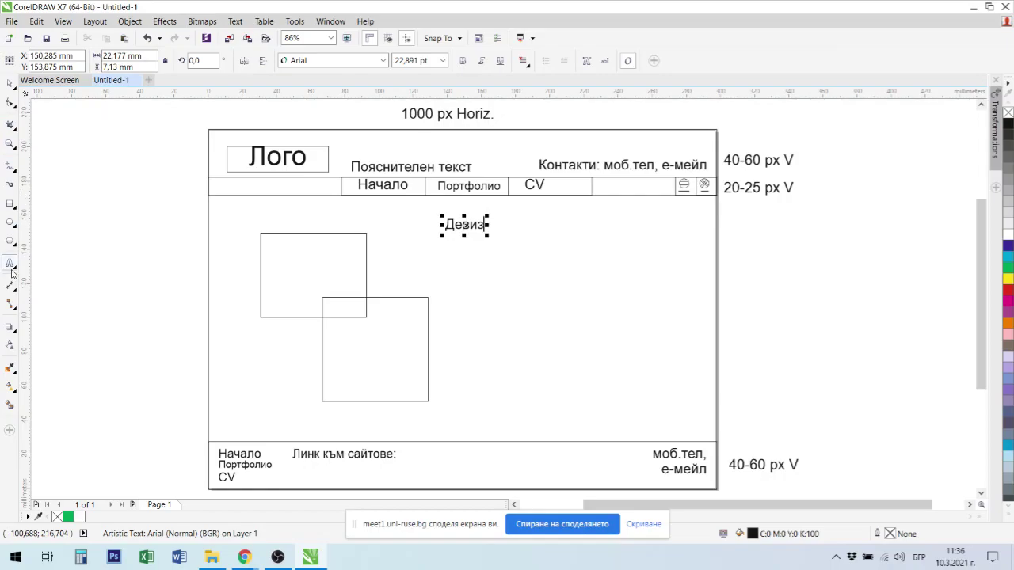
Draw a paragraph text frame about 134 × 86 mm below "Девиз"
left_click_drag(453, 254, 682, 402)
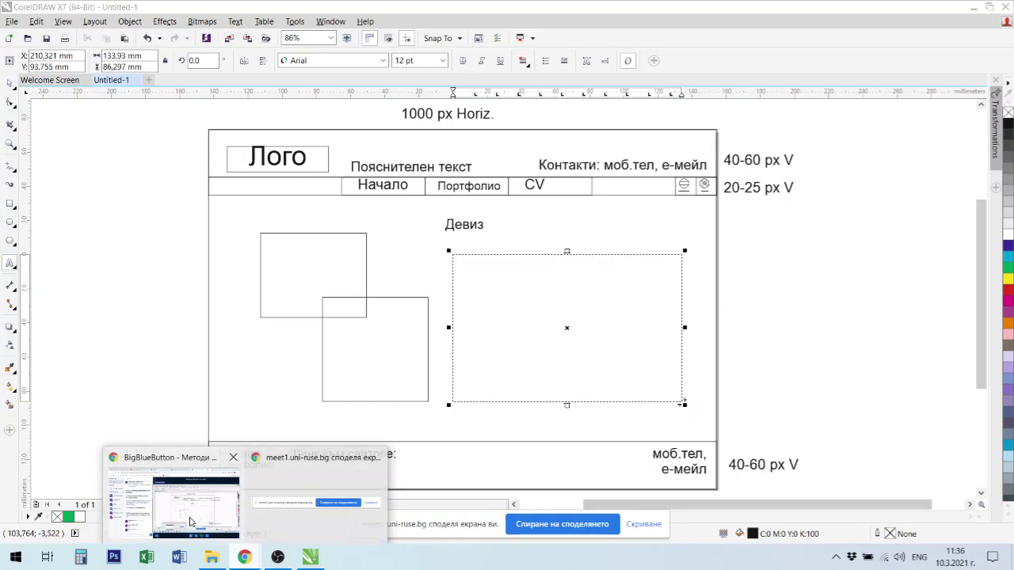
Switch to Chrome, search for "lorem ipsum" and open the lipsum.com site
left_click(194, 527)
left_click(809, 12)
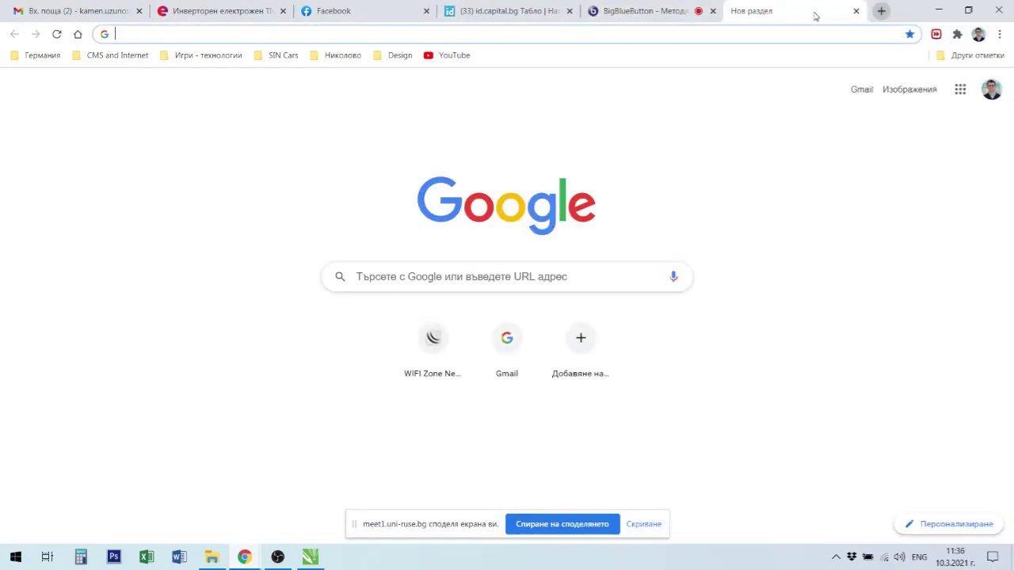
type("lore")
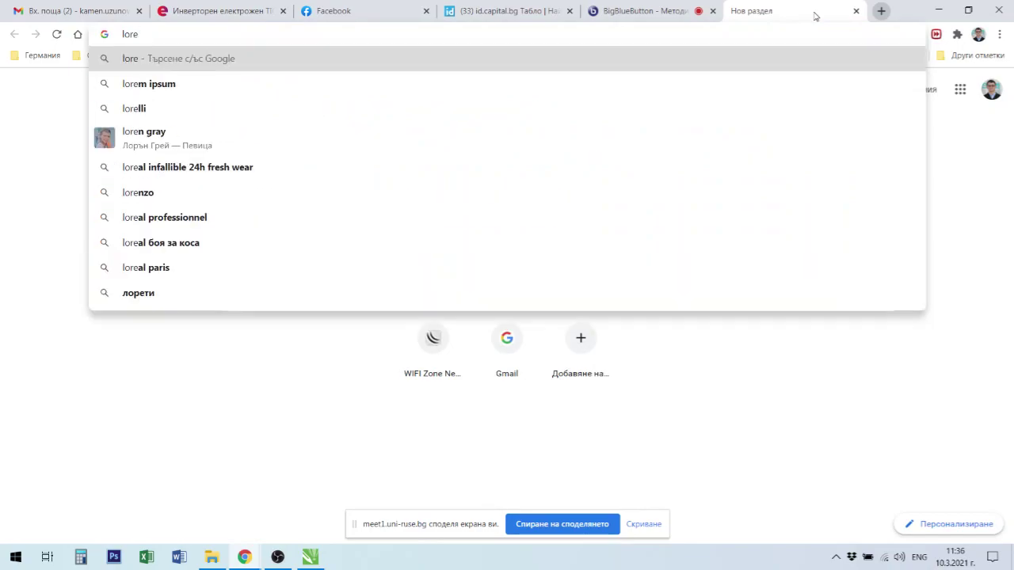
left_click(154, 84)
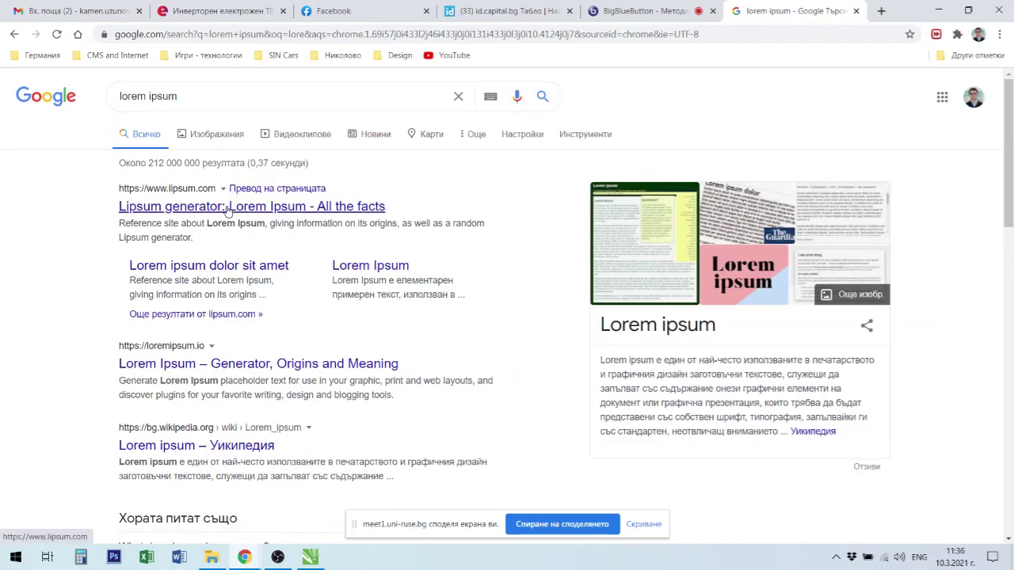
left_click(227, 207)
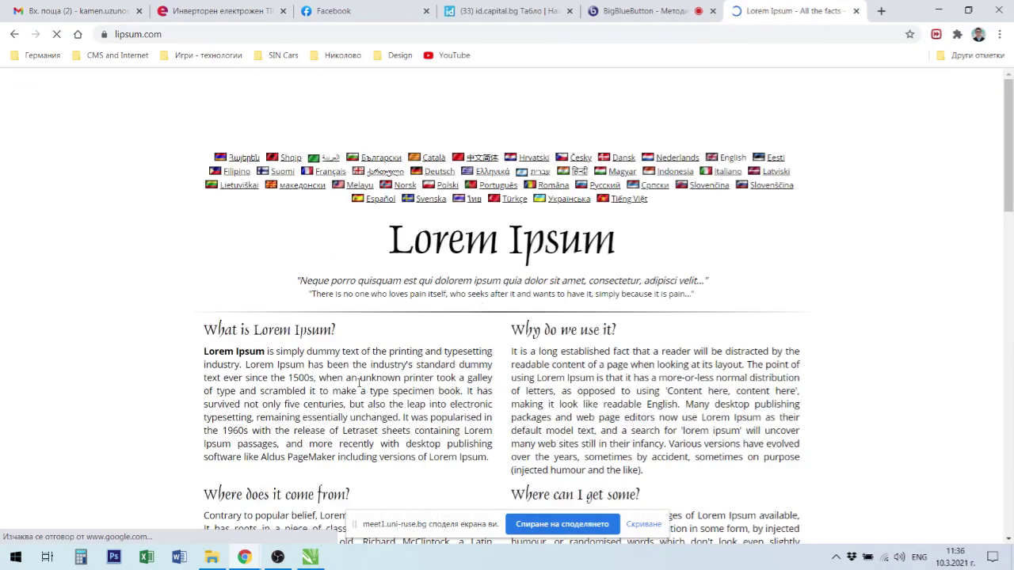
Accept the site's privacy notice and copy the "What is Lorem Ipsum?" heading with its paragraph
scroll(359, 384, "down", 4)
scroll(358, 383, "up", 2)
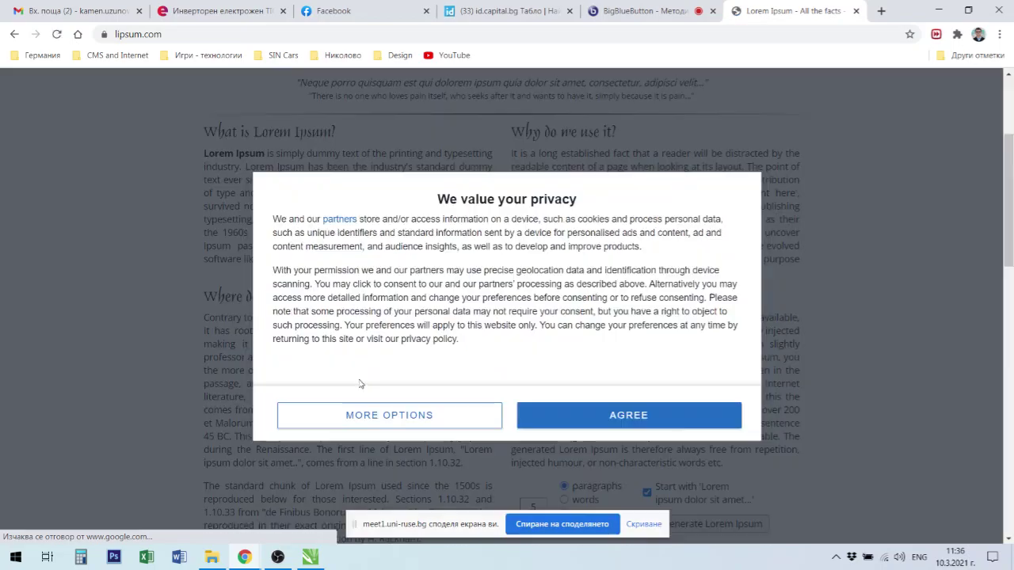
left_click(642, 436)
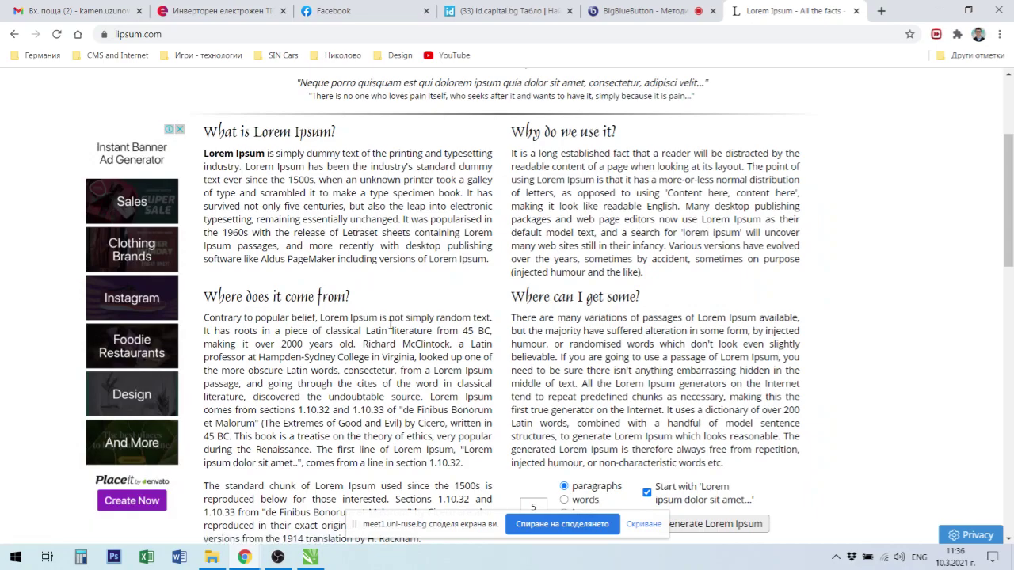
scroll(390, 324, "up", 2)
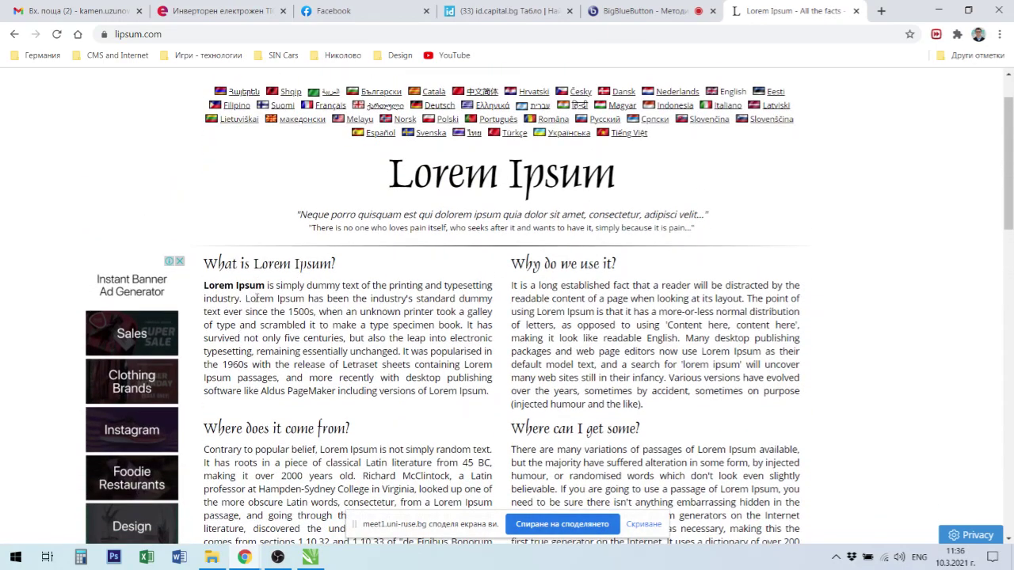
scroll(409, 351, "down", 3)
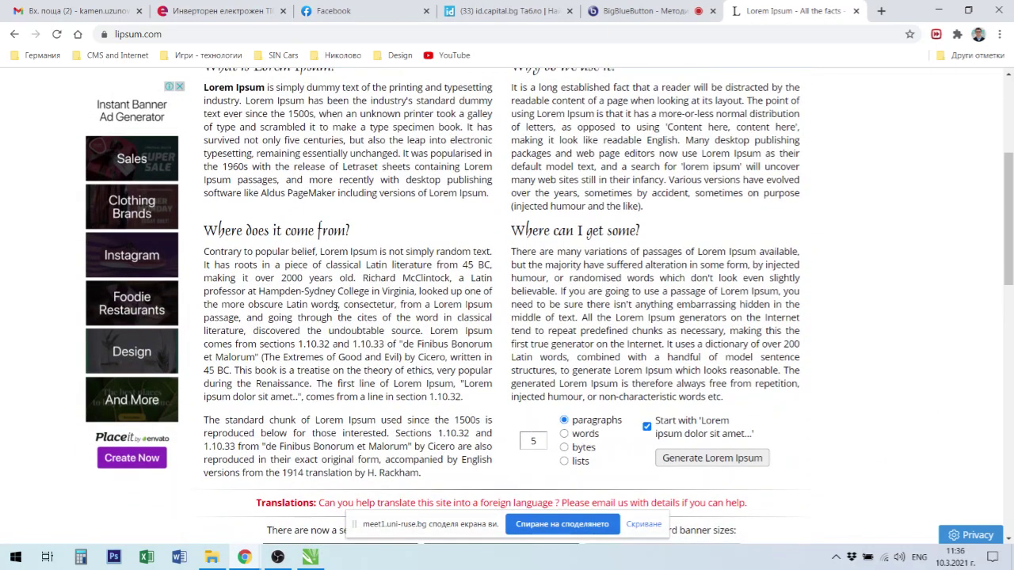
scroll(358, 283, "up", 1)
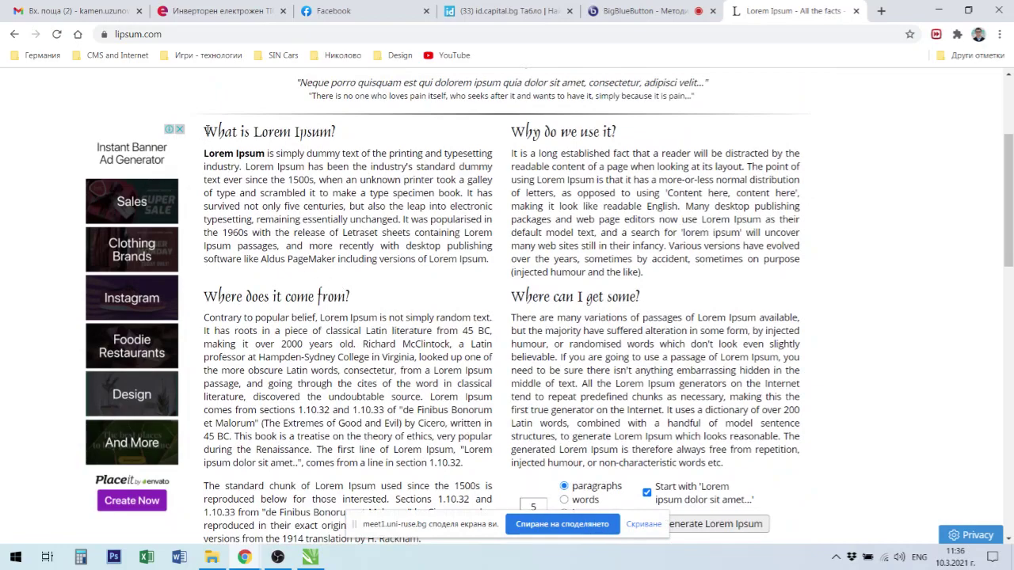
left_click_drag(205, 131, 485, 258)
key("ctrl+c")
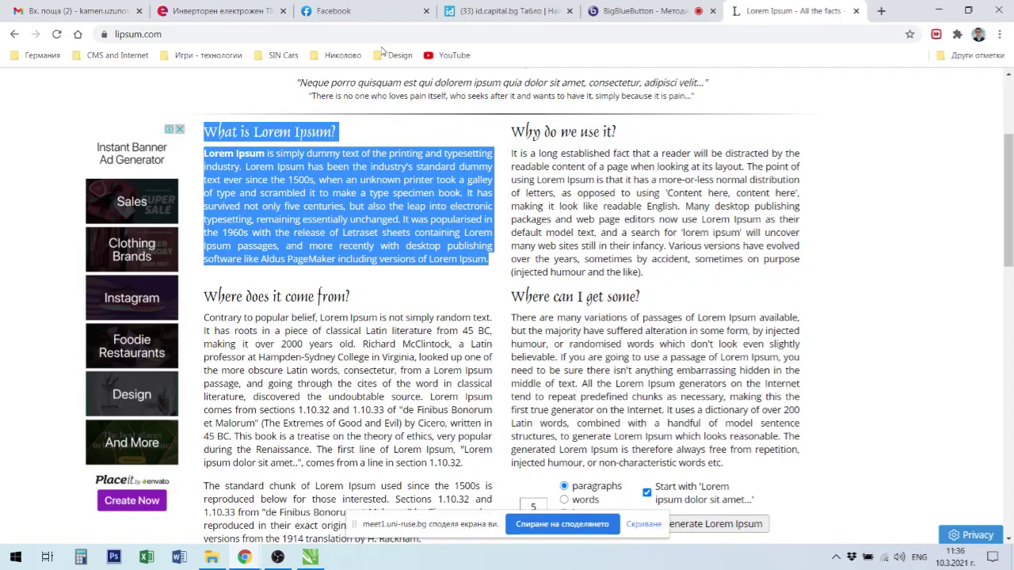
Switch back to CorelDRAW and paste the copied Lorem Ipsum text into the empty paragraph frame
left_click(309, 557)
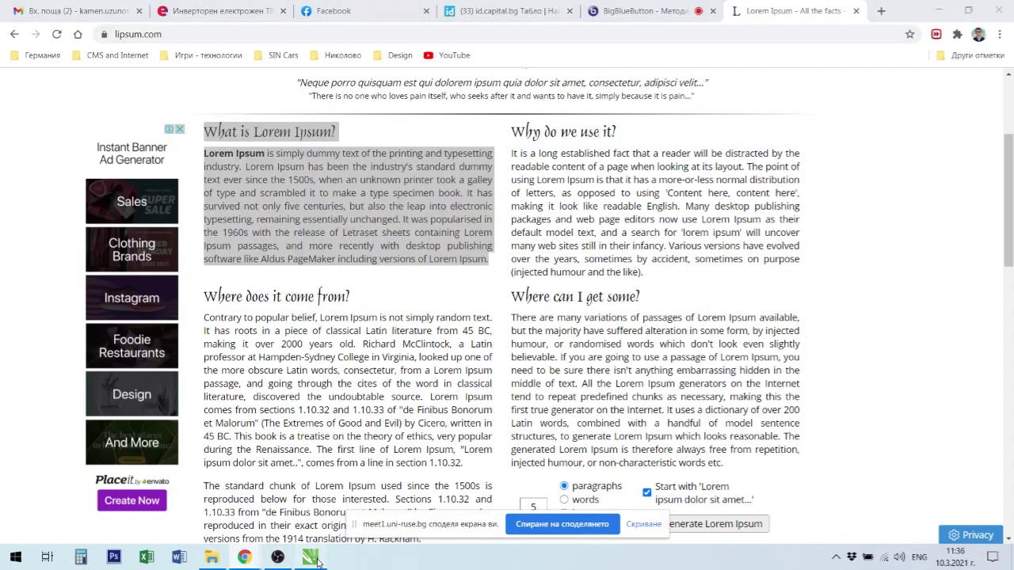
left_click(501, 270)
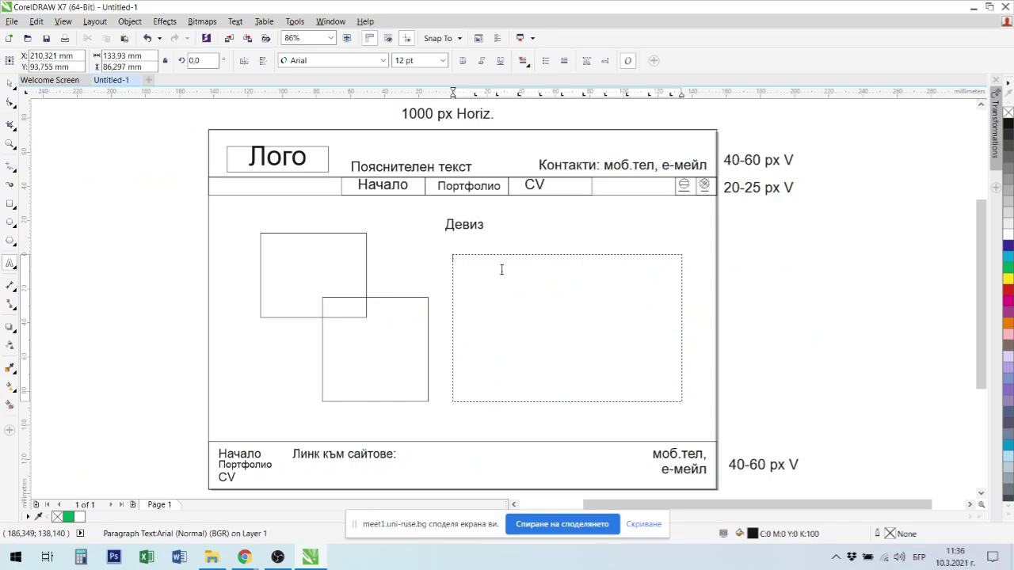
key("ctrl+v")
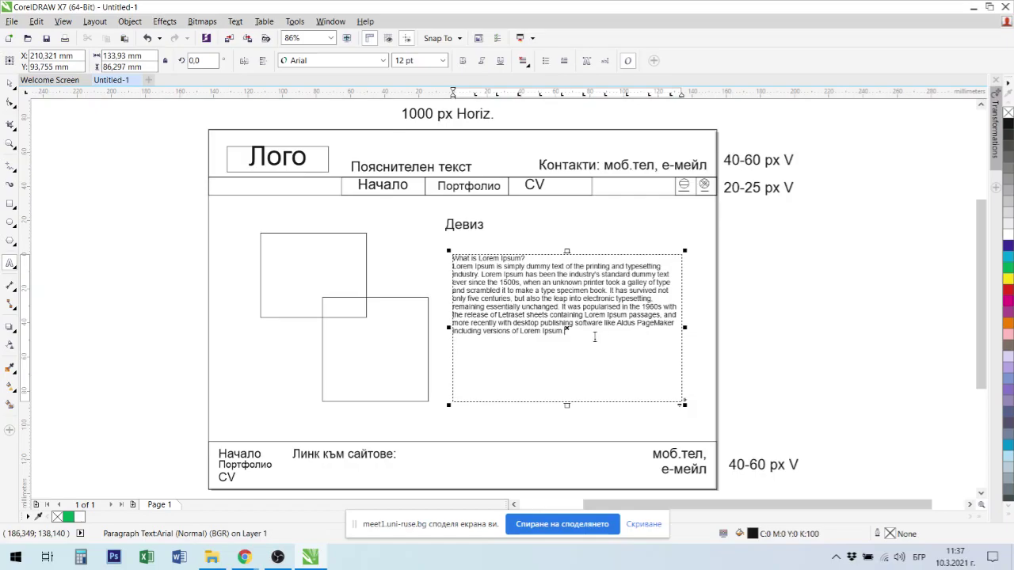
Set the Lorem Ipsum paragraph text's font size to 14 pt
left_click(9, 85)
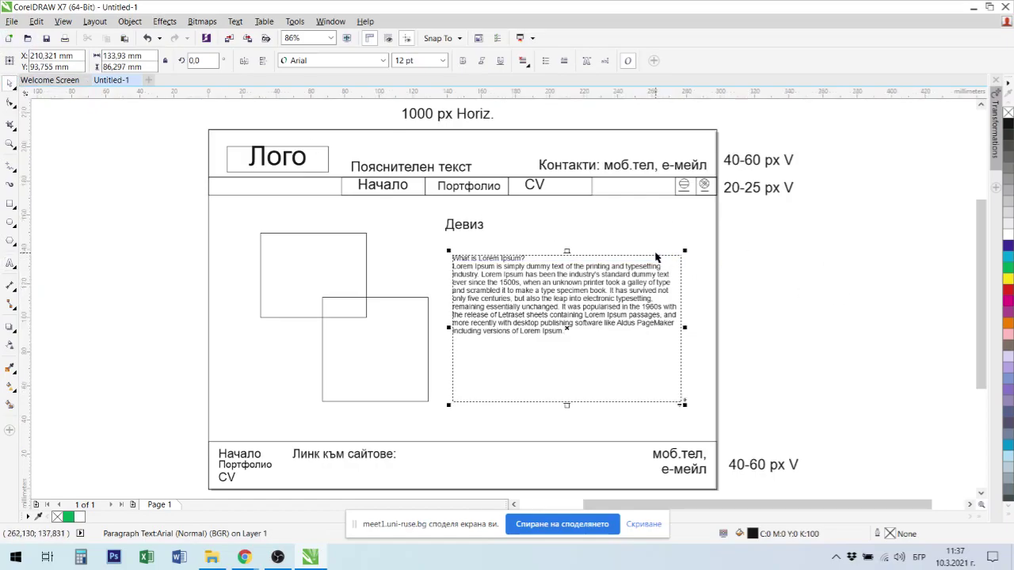
left_click(658, 262)
left_click(659, 262)
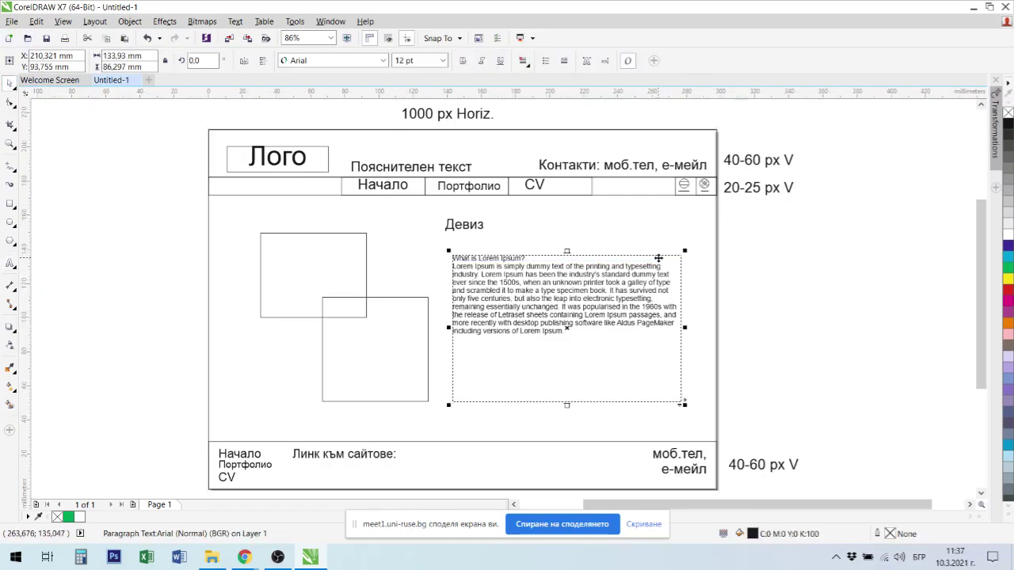
left_click(442, 60)
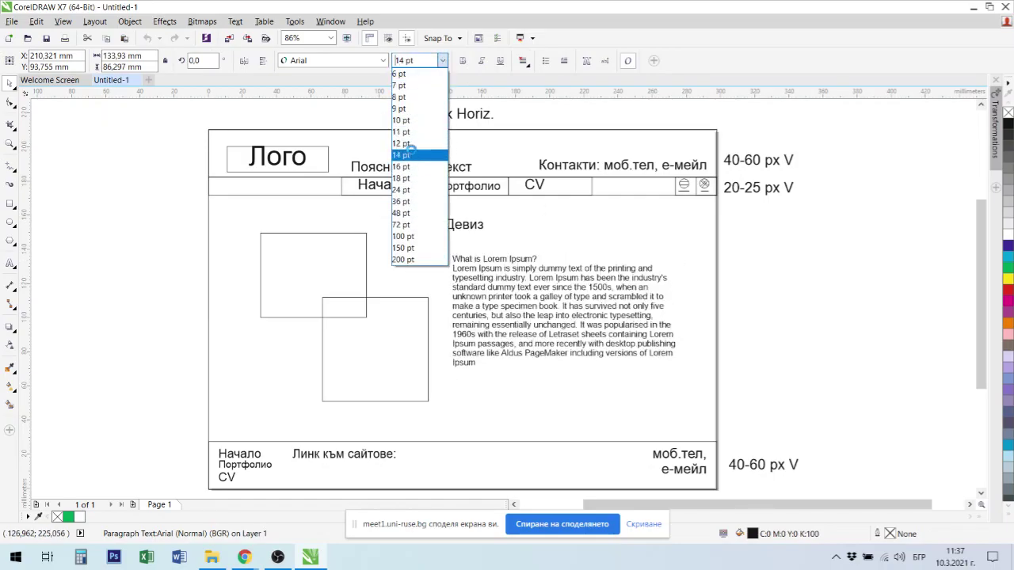
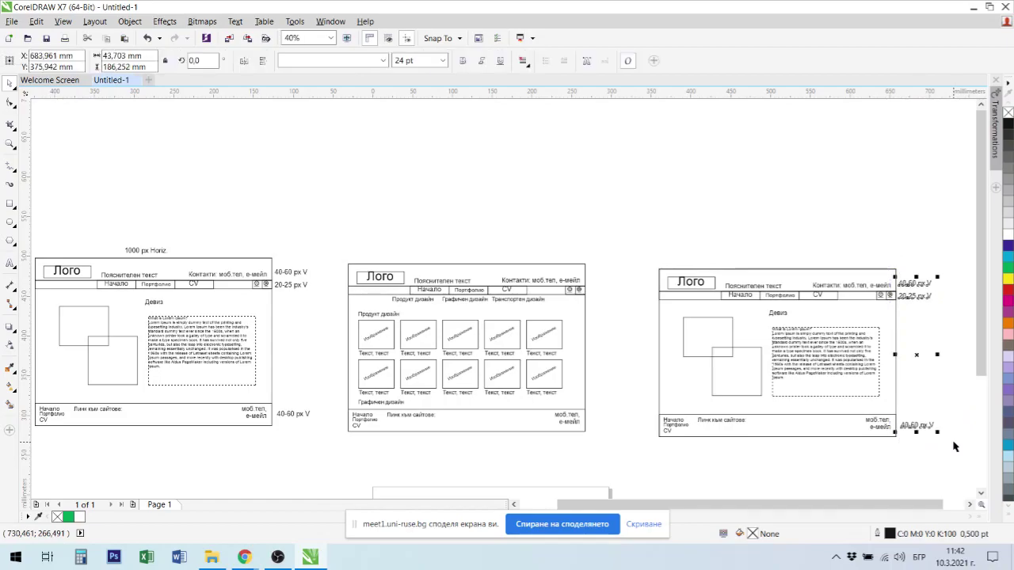
Delete the copied pixel-size notes beside the third page wireframe and select that whole wireframe
key("Delete")
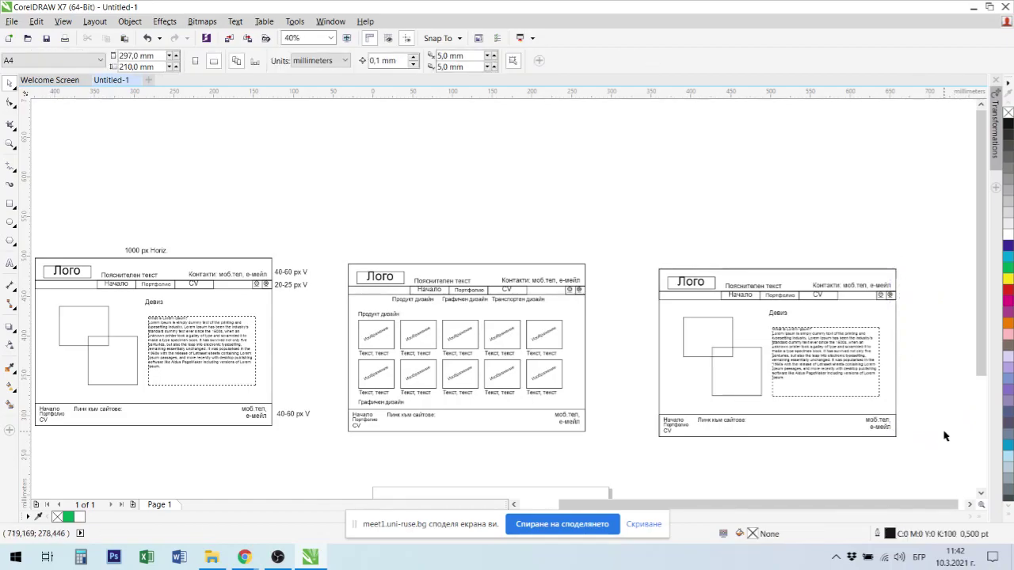
scroll(945, 436, "up", 1)
left_click_drag(686, 213, 965, 412)
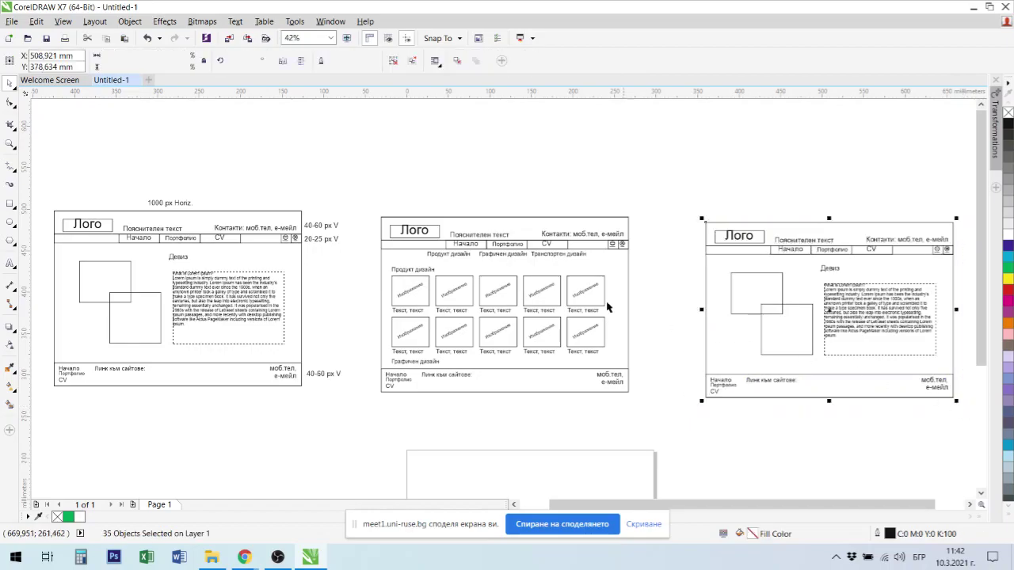
Group all objects of the third page wireframe, and group those of the second page wireframe separately
key("ctrl+g")
left_click_drag(351, 188, 646, 421)
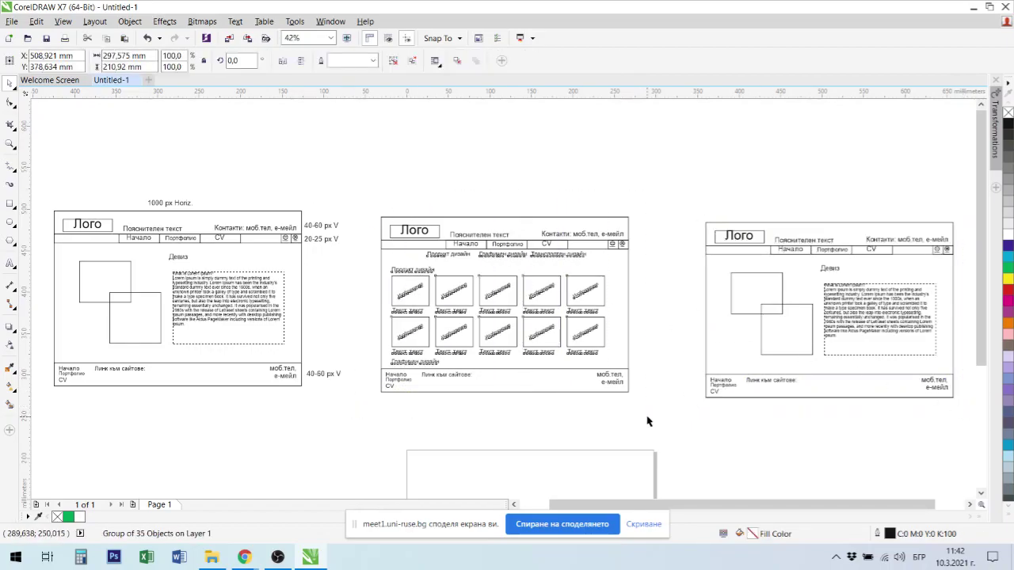
key("ctrl+g")
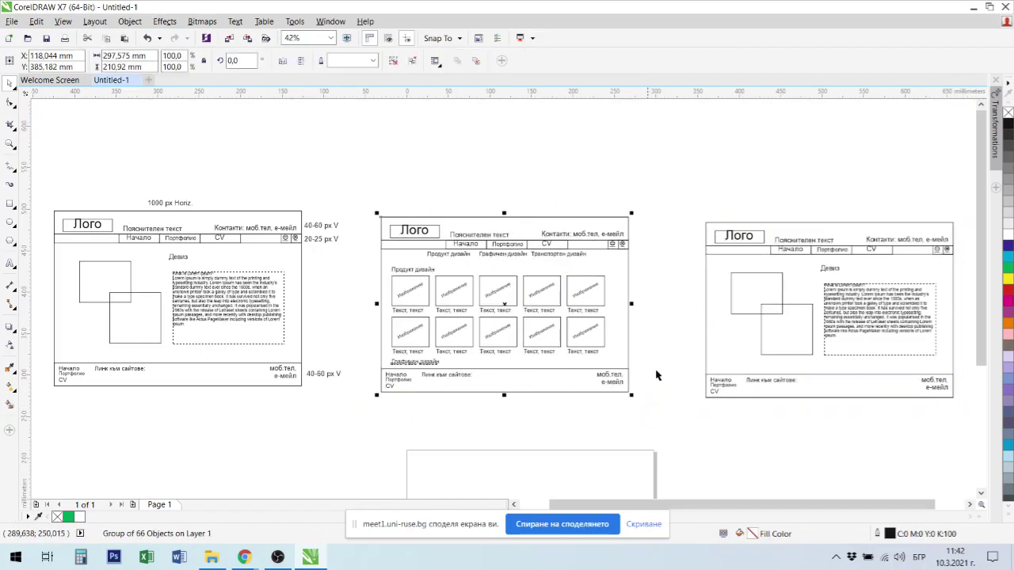
Align the top edges of the second and third page wireframes with the top edge of the first page's frame
left_click(736, 237, "shift")
key("t")
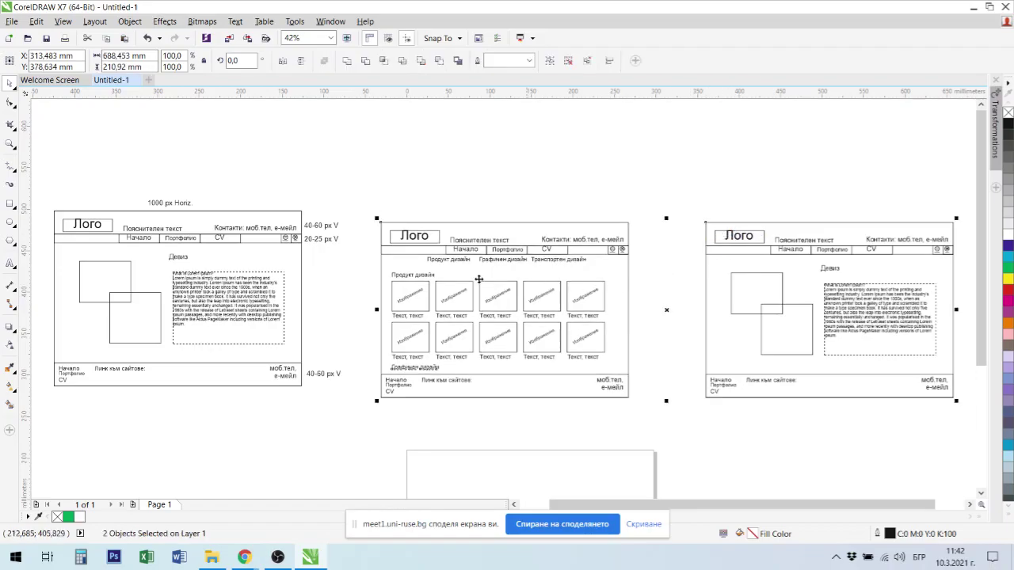
left_click(293, 386, "shift")
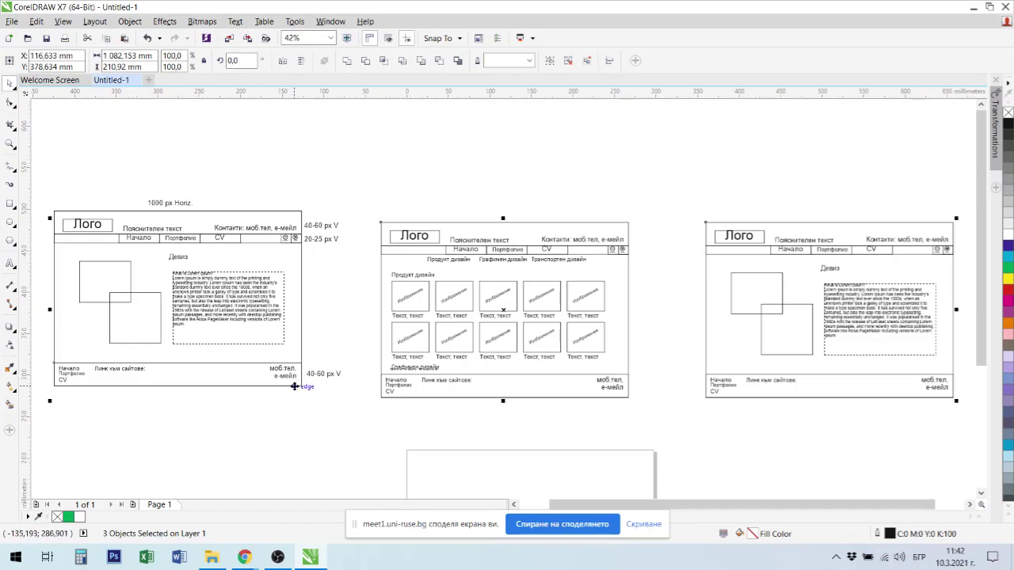
key("t")
left_click(404, 410)
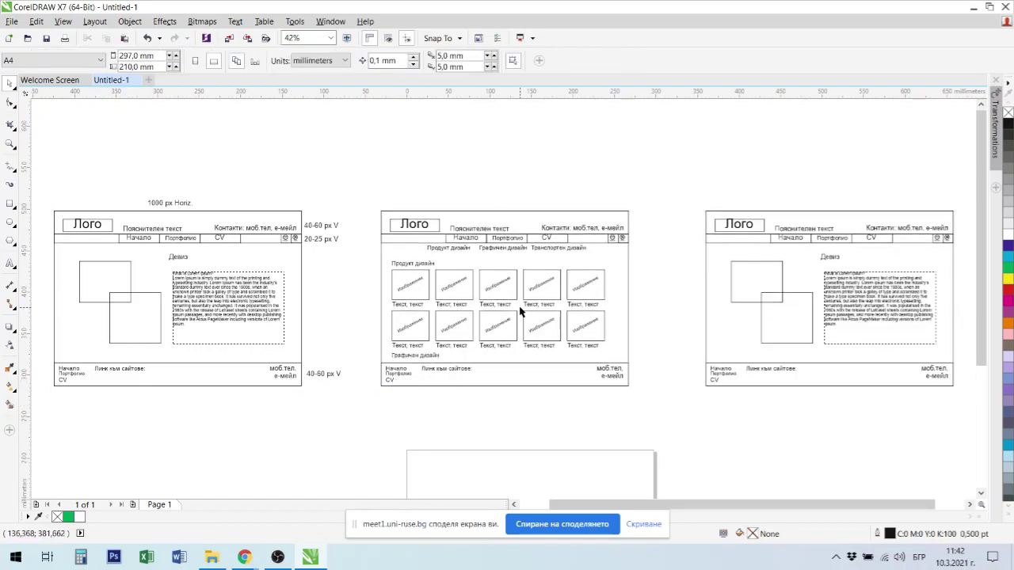
Move the grouped second and third page wireframes horizontally closer to the first, narrowing the gaps between the pages
left_click(523, 310)
left_click_drag(525, 292, 498, 295)
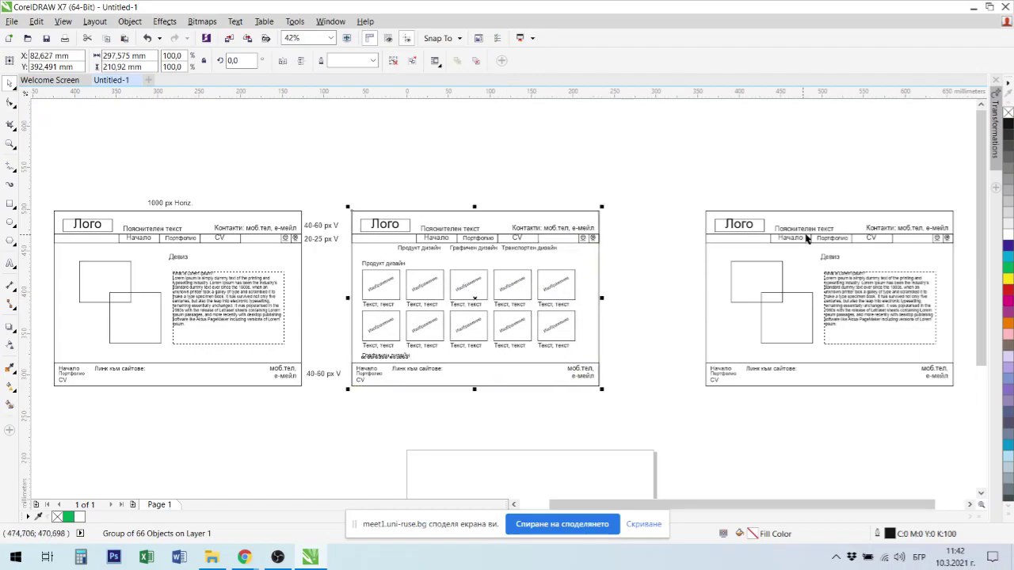
left_click_drag(808, 241, 723, 244)
left_click(713, 199)
Ungroup the third page wireframe into its individual objects
left_click(756, 283)
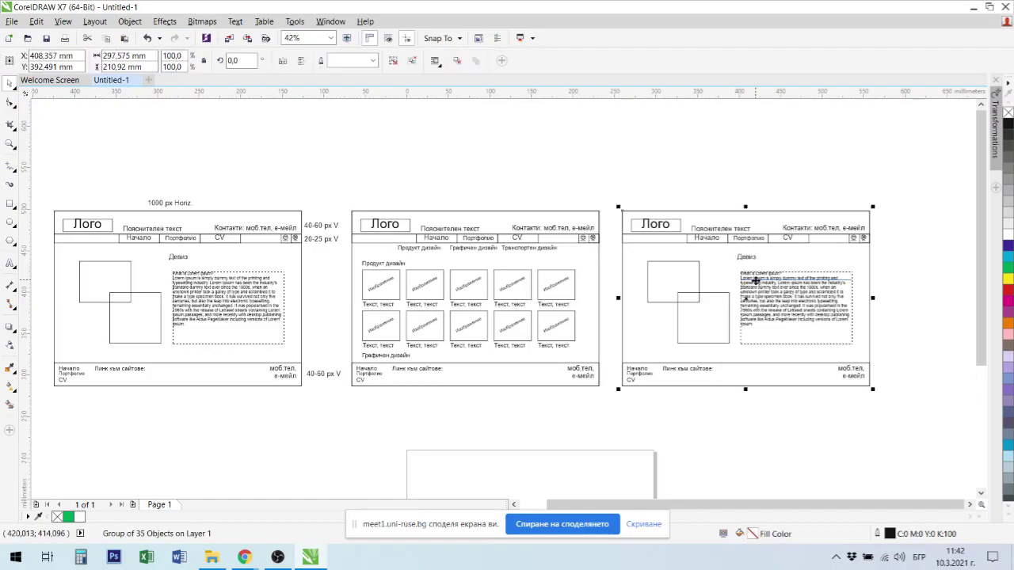
left_click_drag(719, 215, 720, 220)
key("ctrl+u")
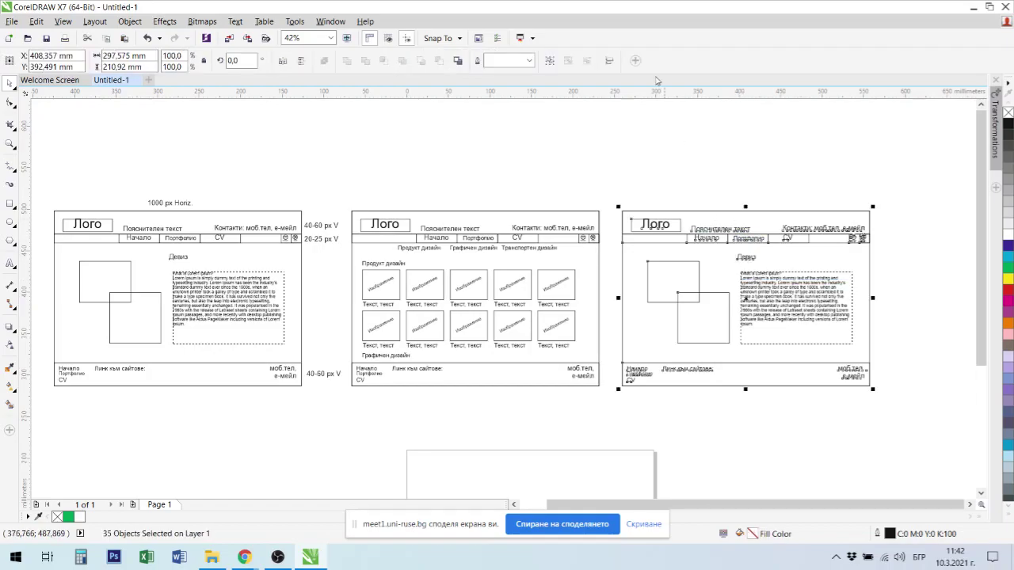
left_click(830, 198)
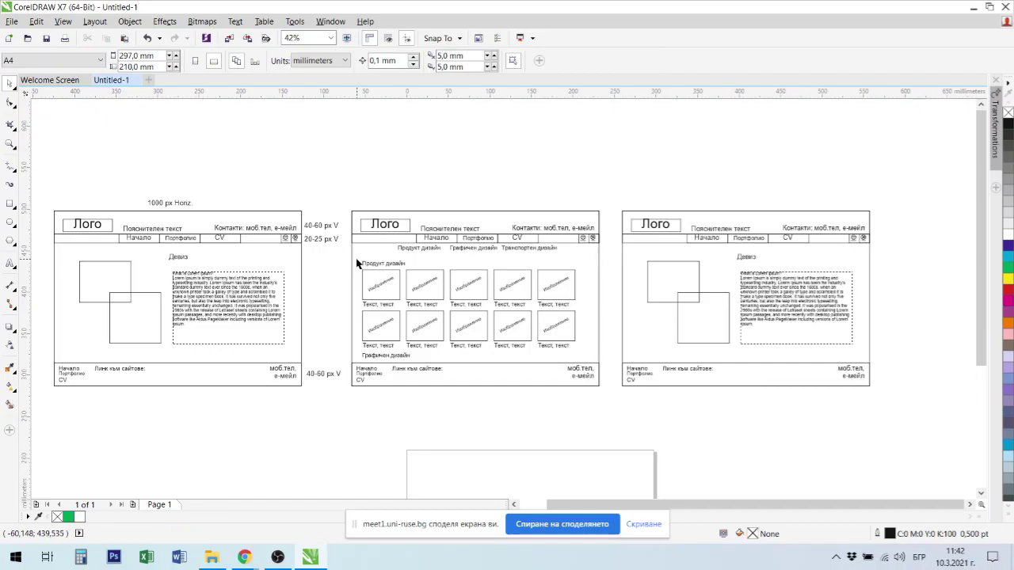
Fill the "Начало" menu cell on the first page with 50% black and make its text white
left_click(156, 245)
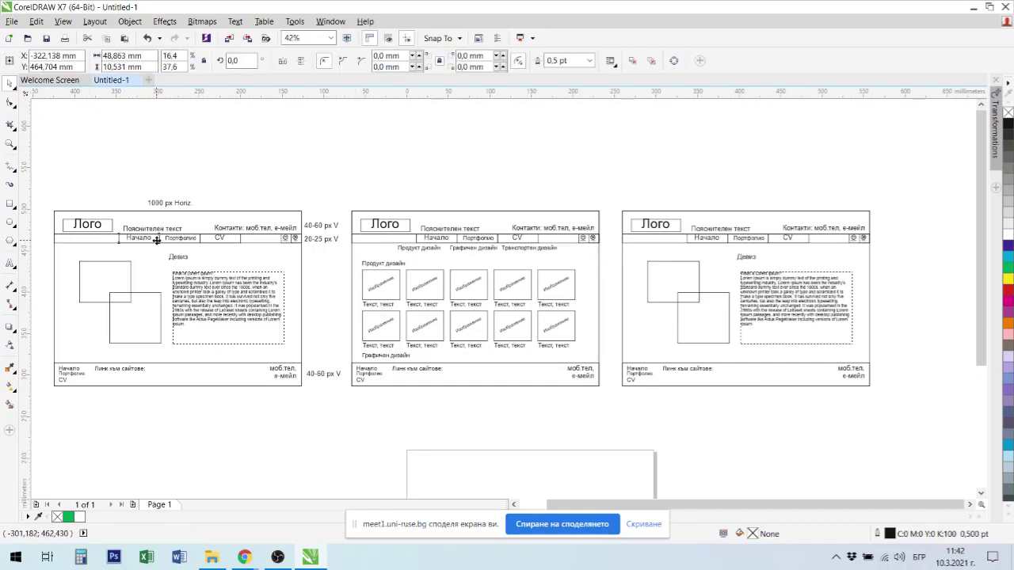
left_click_drag(106, 224, 182, 257)
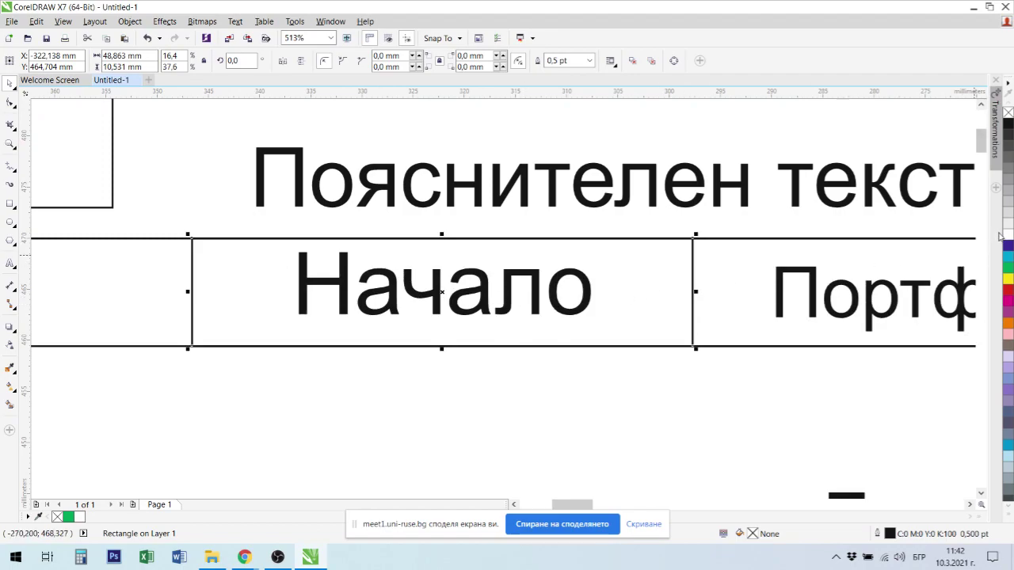
left_click(1010, 182)
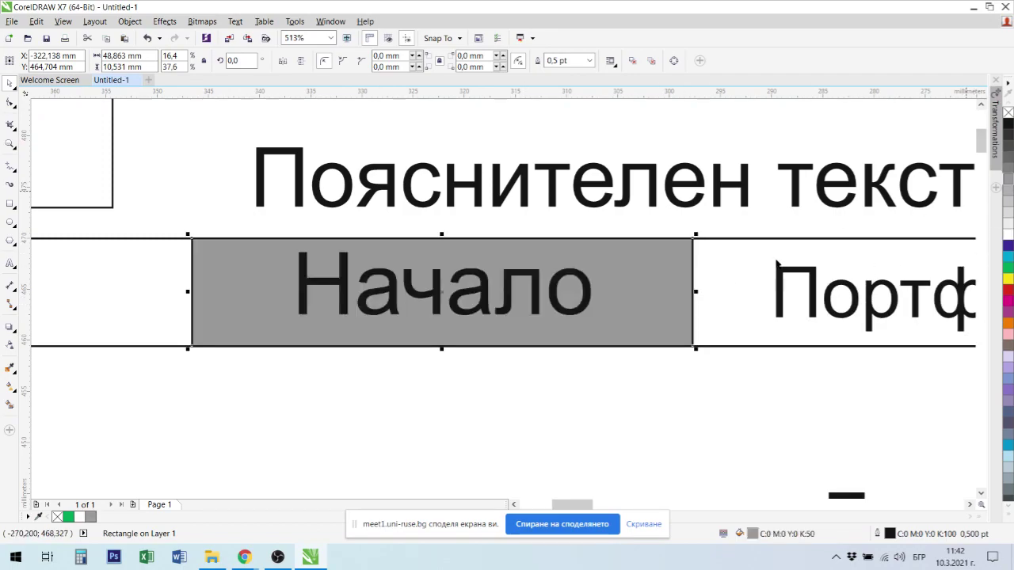
left_click(539, 314)
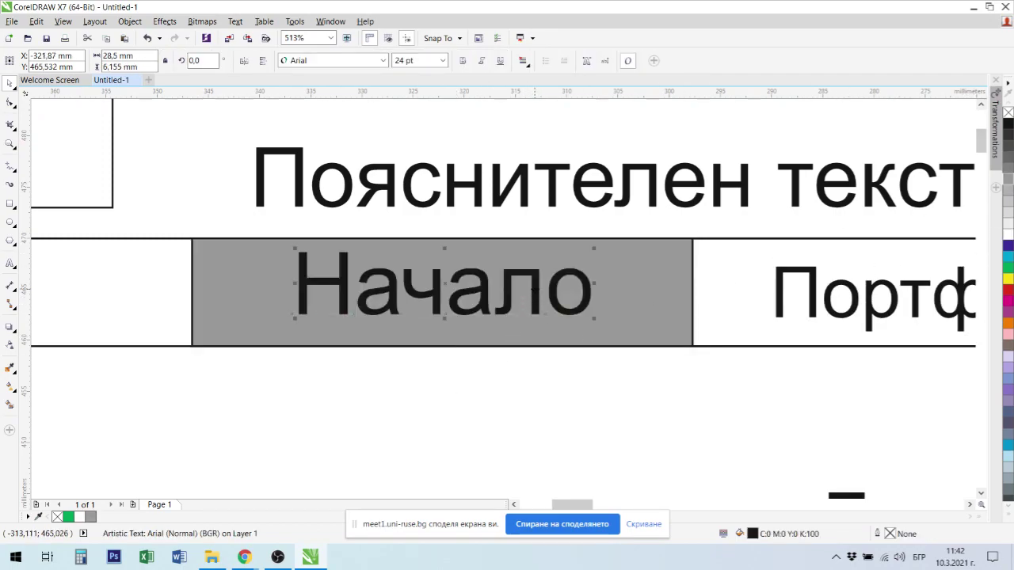
left_click(1009, 235)
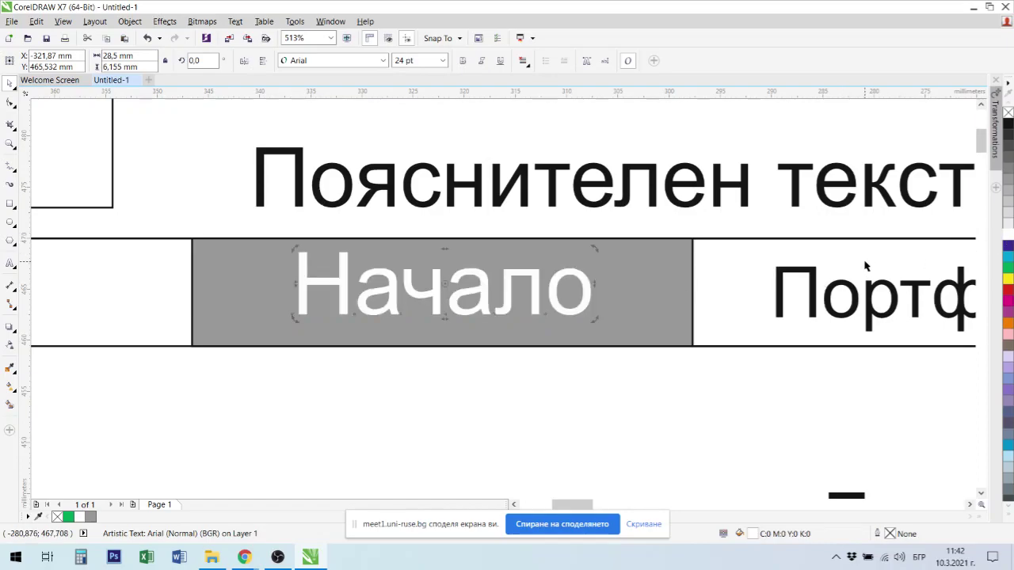
Fill the "Портфолио" menu cell inside the grouped second page with 50% black and make its text white
key("F4")
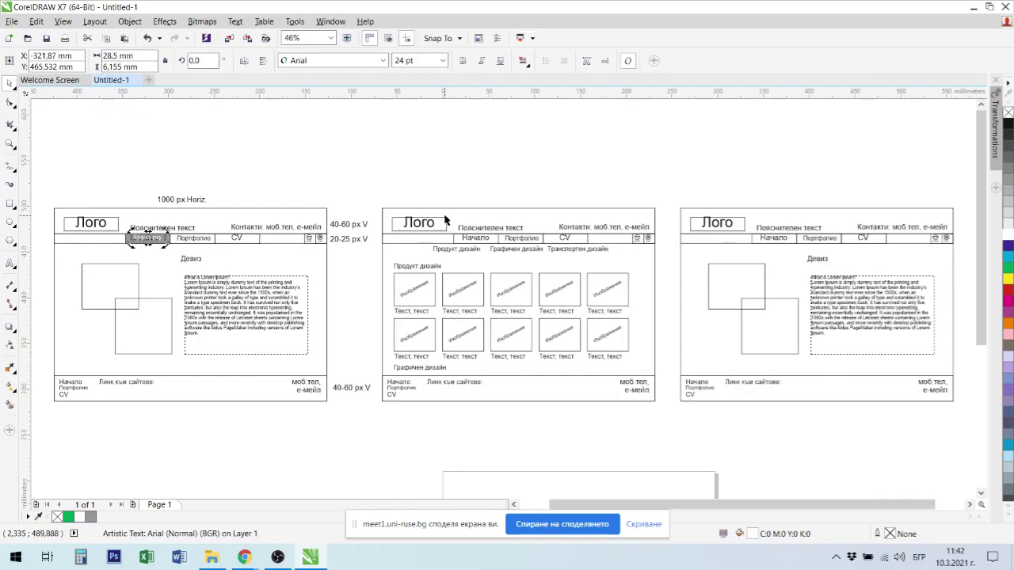
scroll(445, 219, "down", 2)
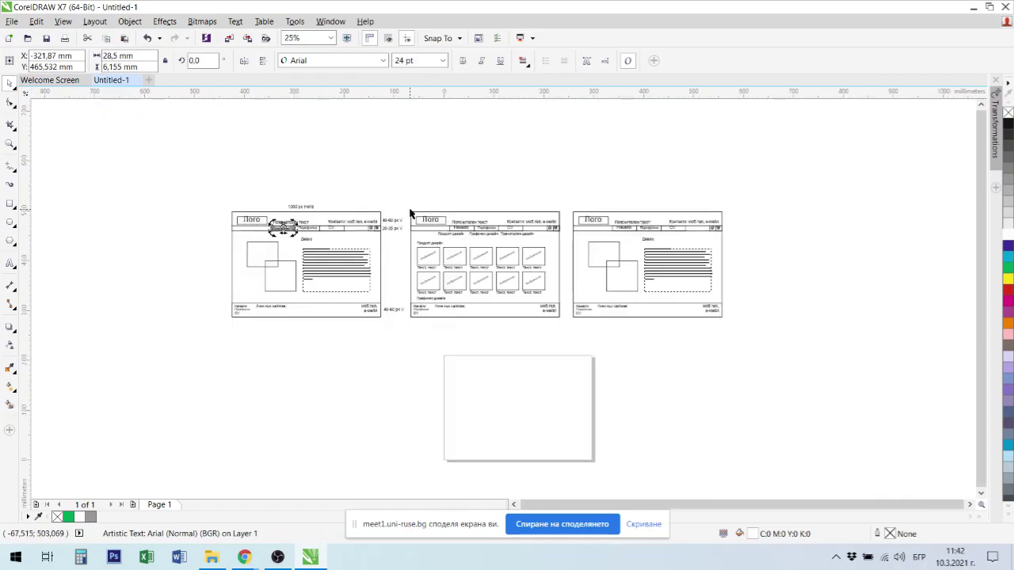
key("F5")
scroll(411, 212, "up", 2)
scroll(412, 212, "down", 2)
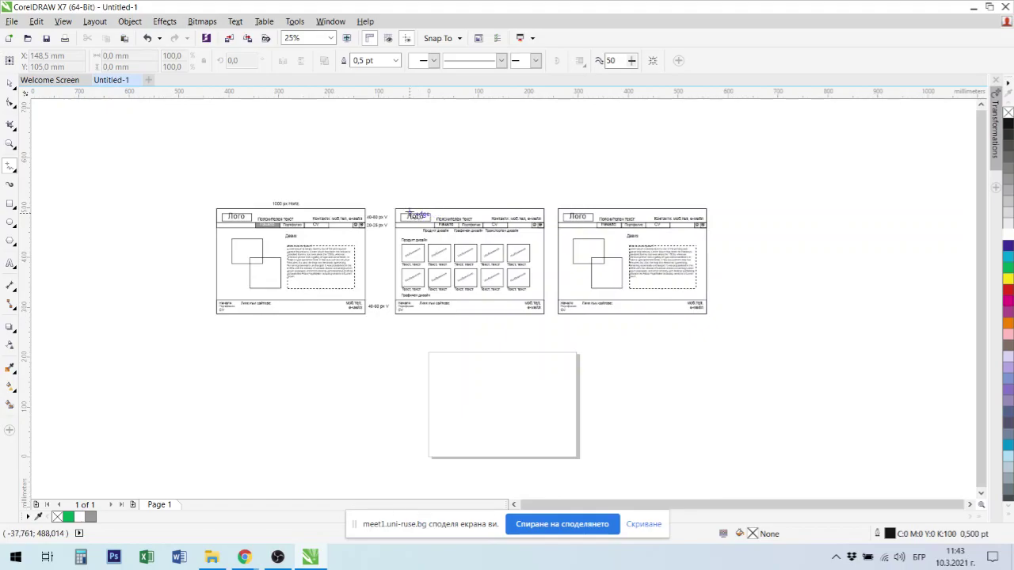
scroll(480, 230, "up", 8)
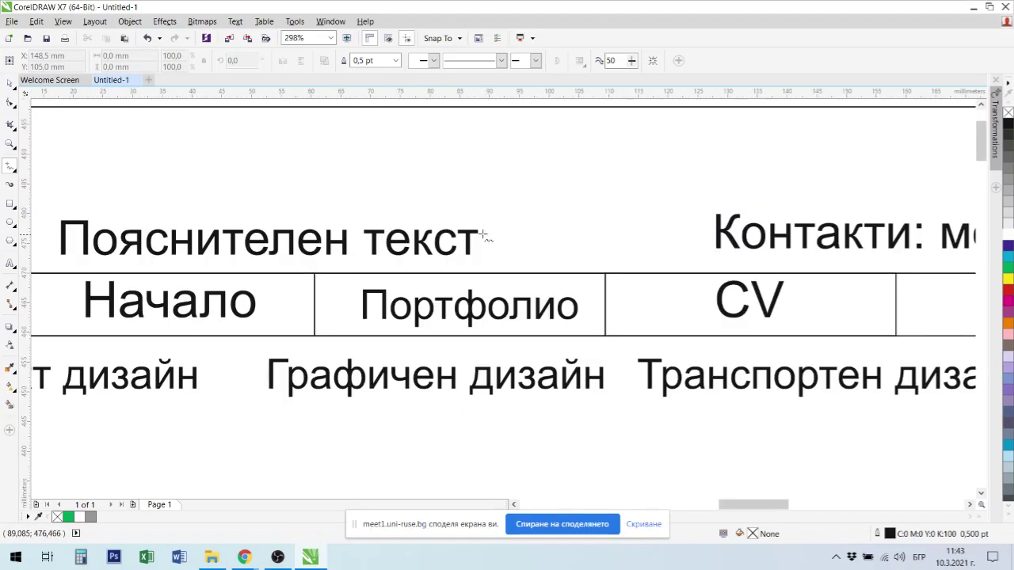
left_click(10, 82)
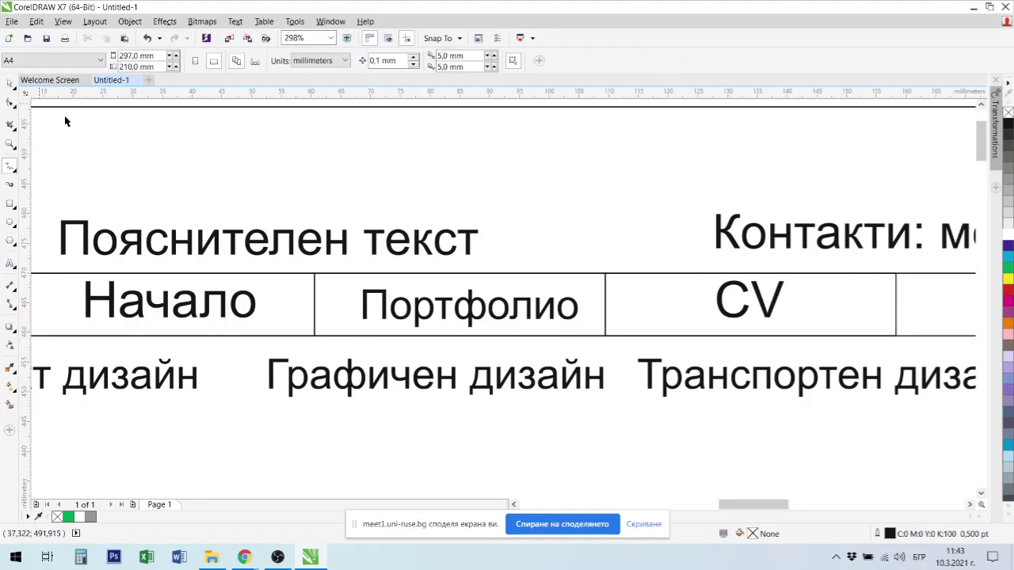
left_click(598, 298)
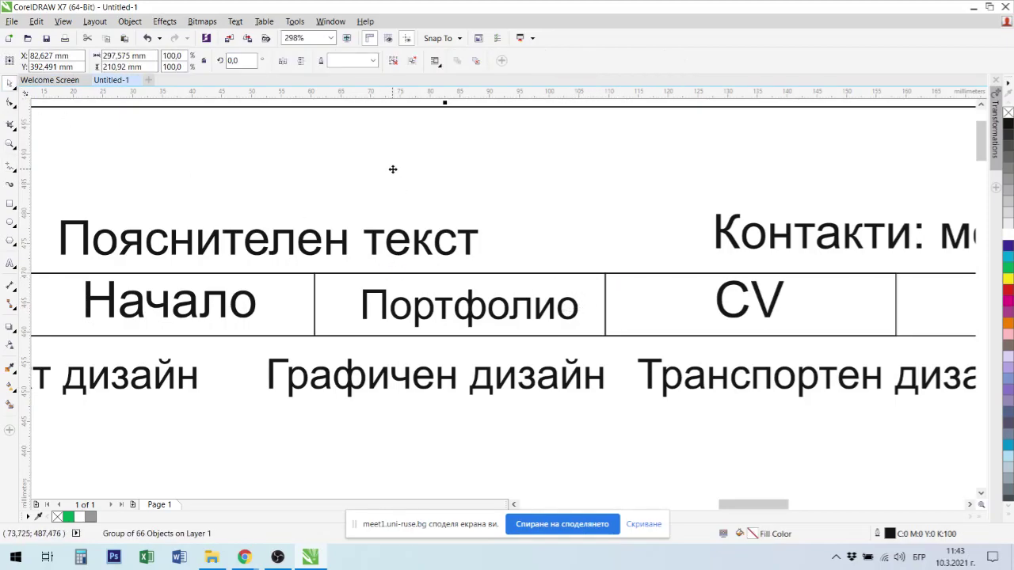
left_click(566, 287, "ctrl")
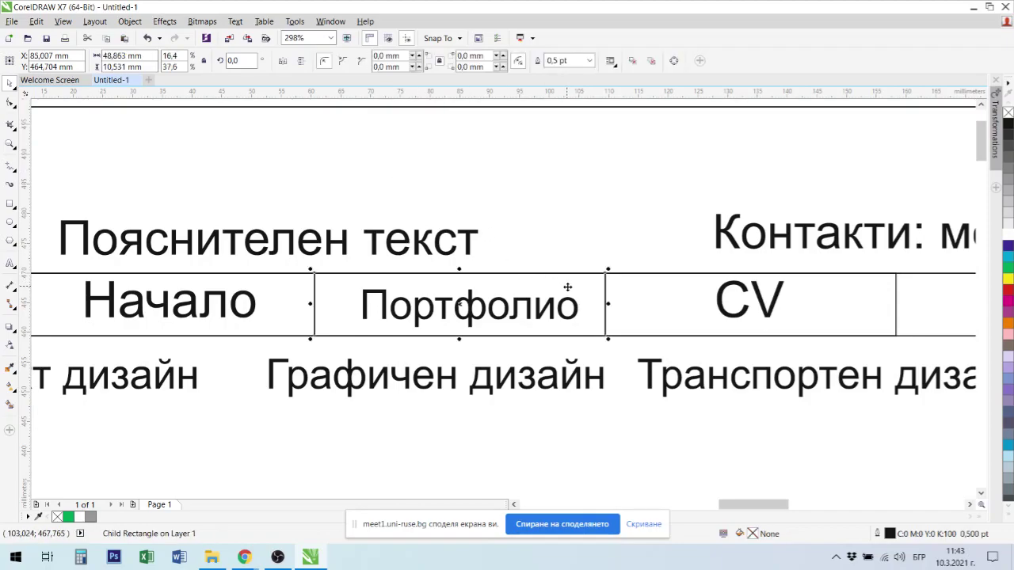
left_click(1009, 183)
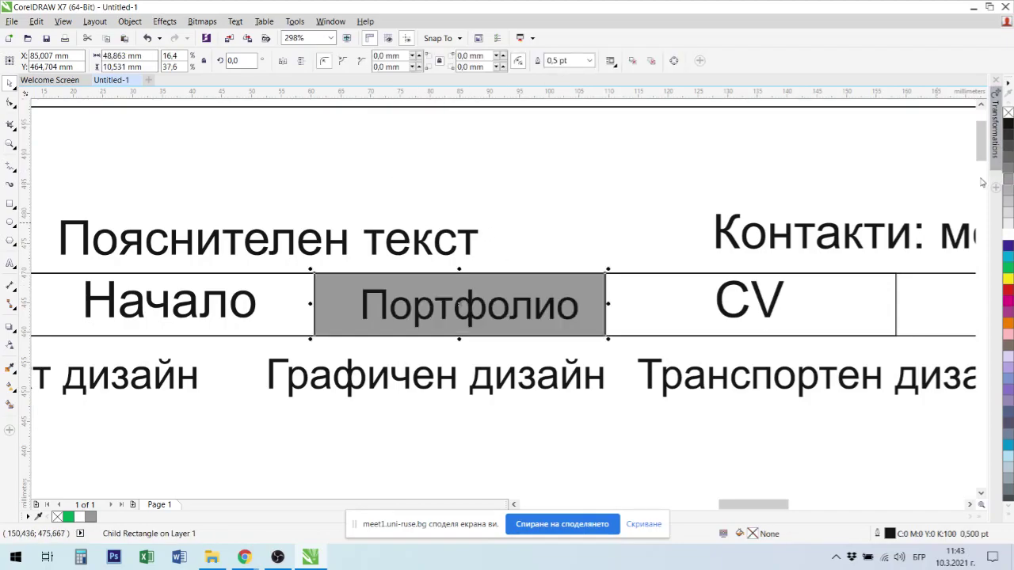
left_click(537, 307, "ctrl")
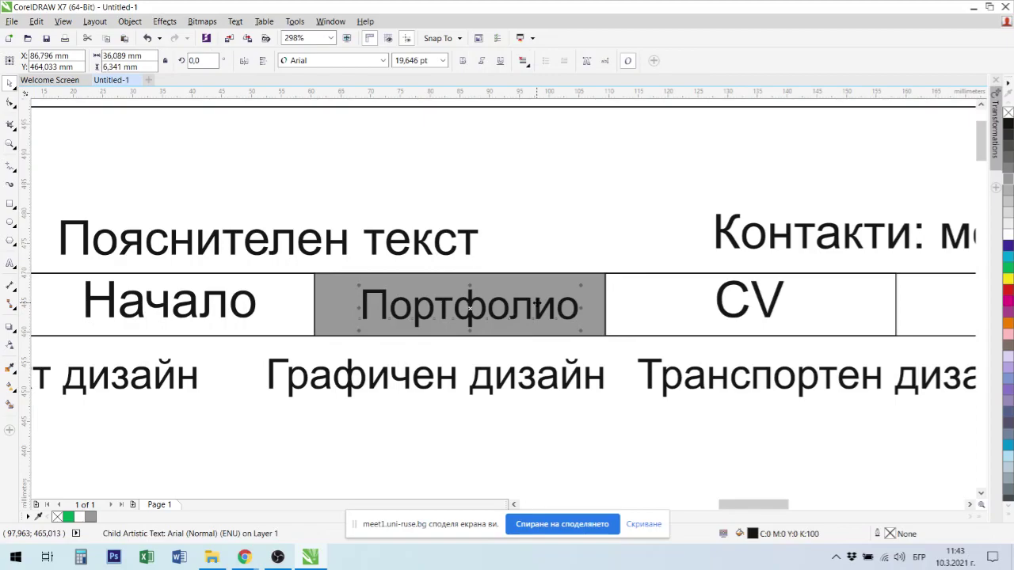
left_click(1009, 232)
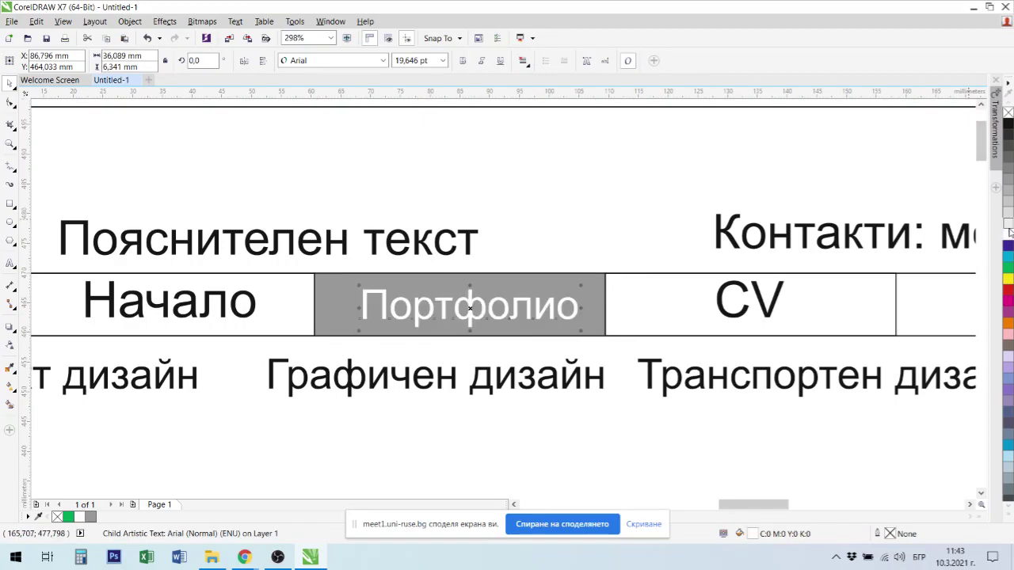
Fill the "CV" menu cell on the third page with dark gray and make its text white
key("F4")
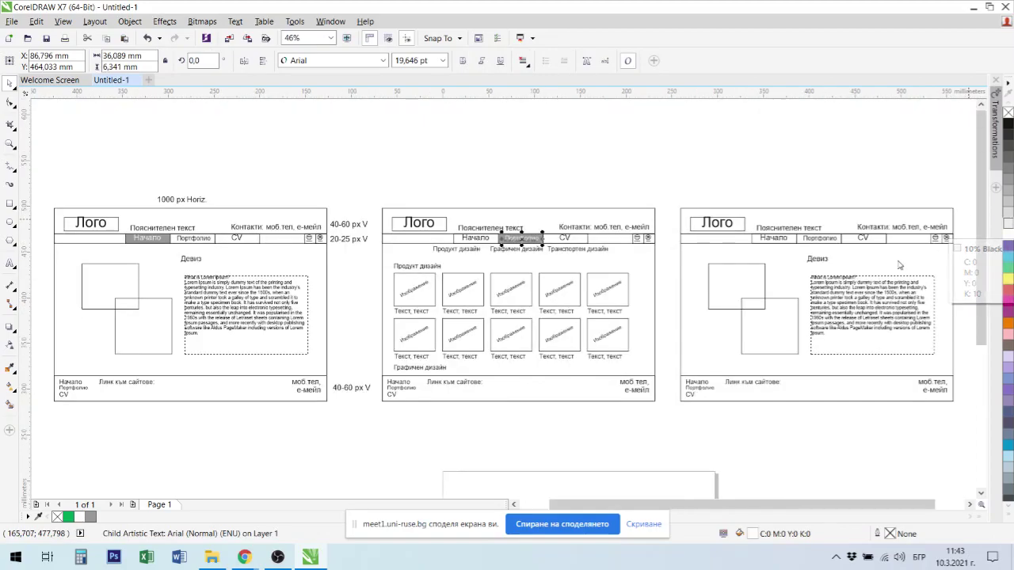
left_click(878, 194)
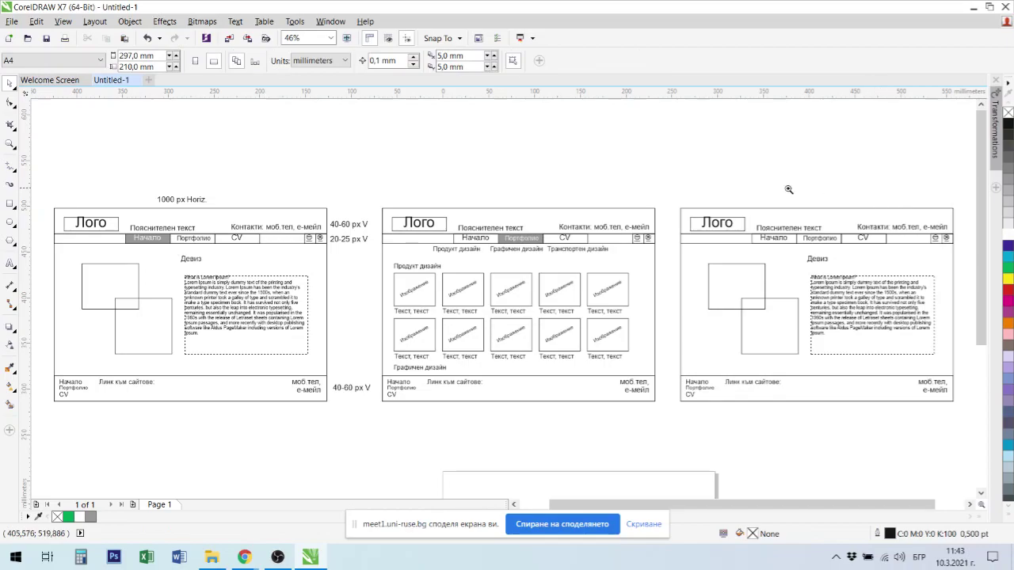
left_click_drag(719, 192, 906, 263)
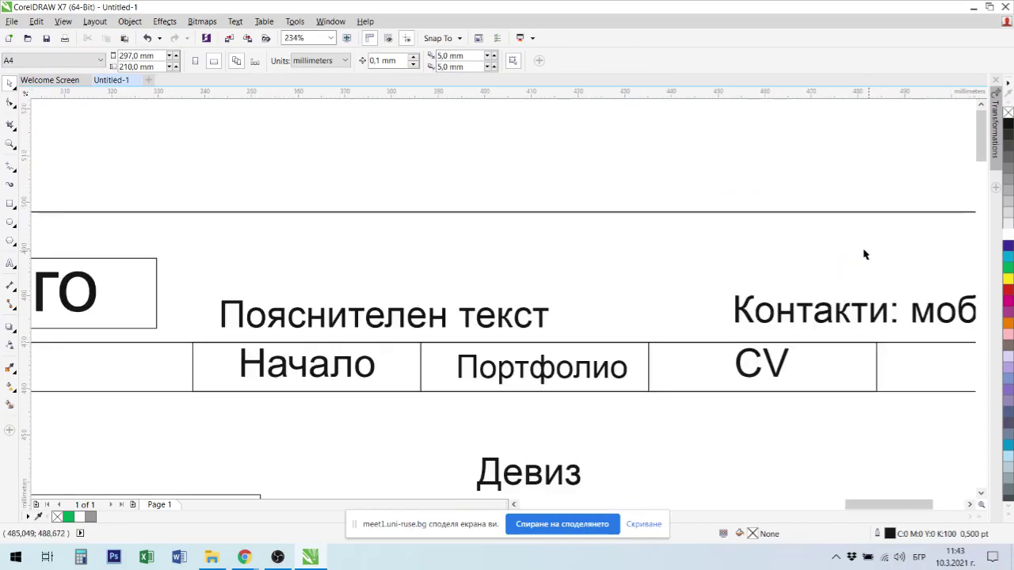
left_click(877, 366)
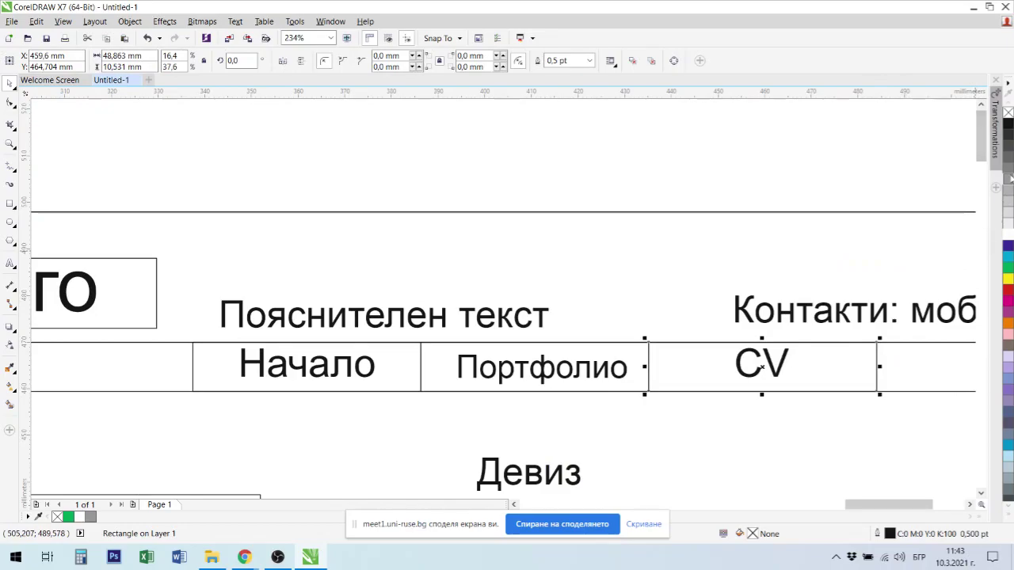
left_click(1008, 170)
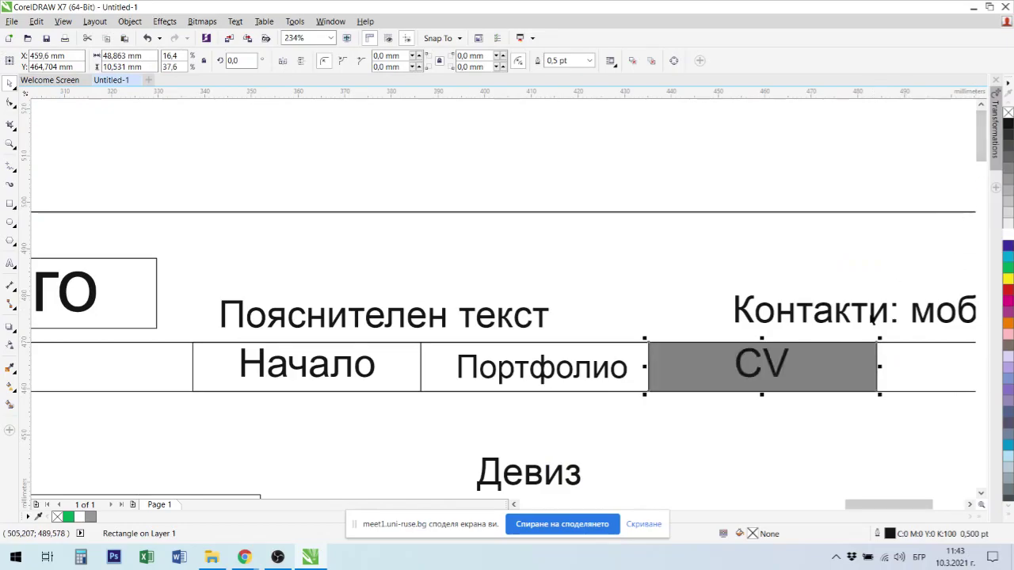
left_click(782, 370)
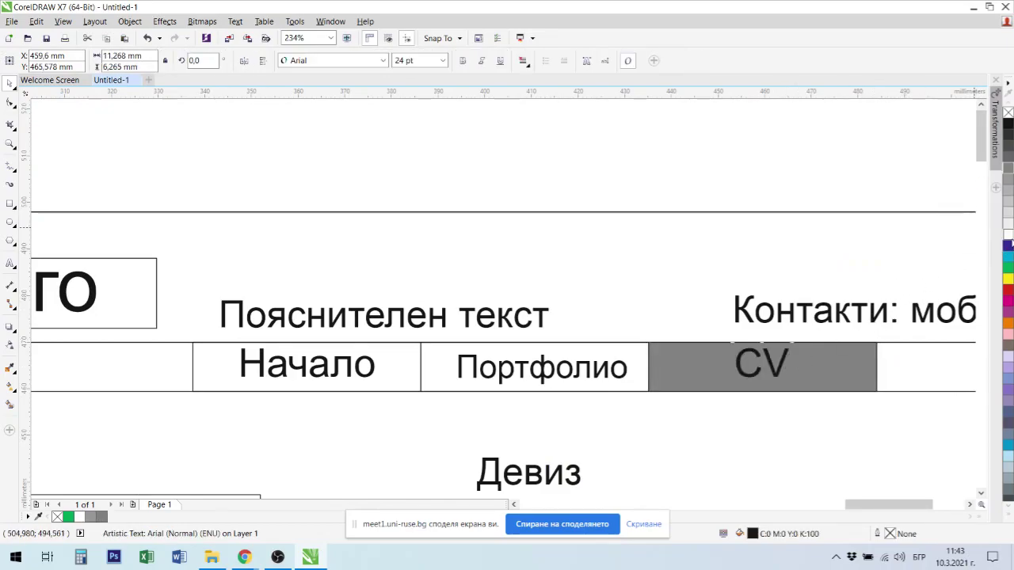
left_click(1009, 236)
left_click(722, 445)
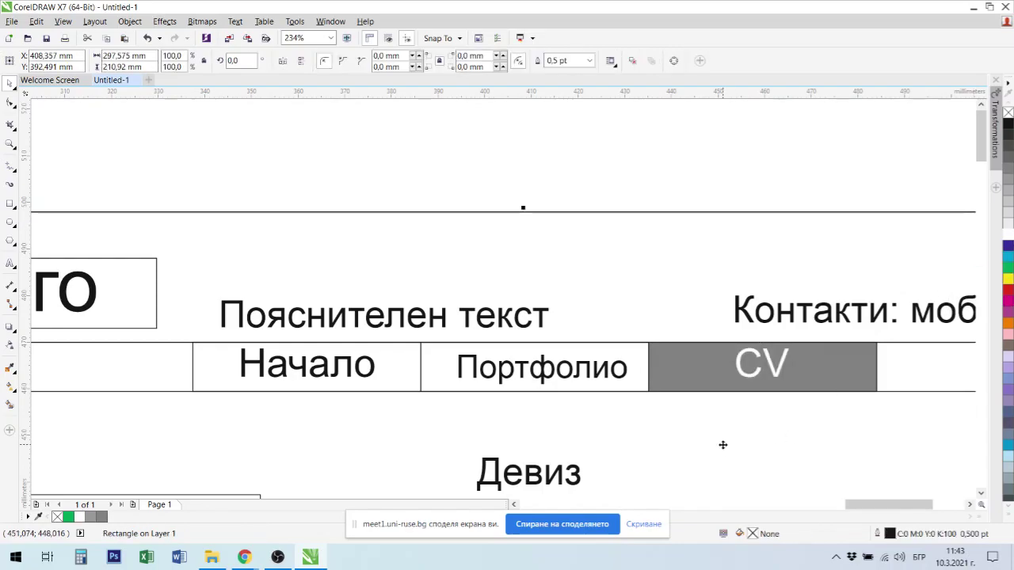
Delete the "Девиз" text and the lower overlapping rectangle on the CV page, and shift the upper rectangle slightly up and right
key("F4")
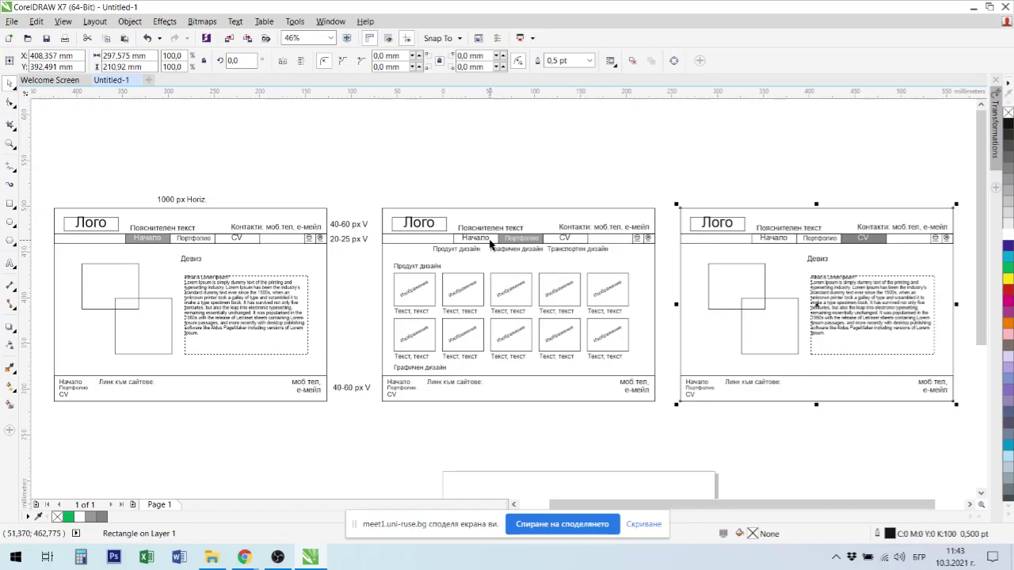
left_click(822, 178)
left_click(812, 264)
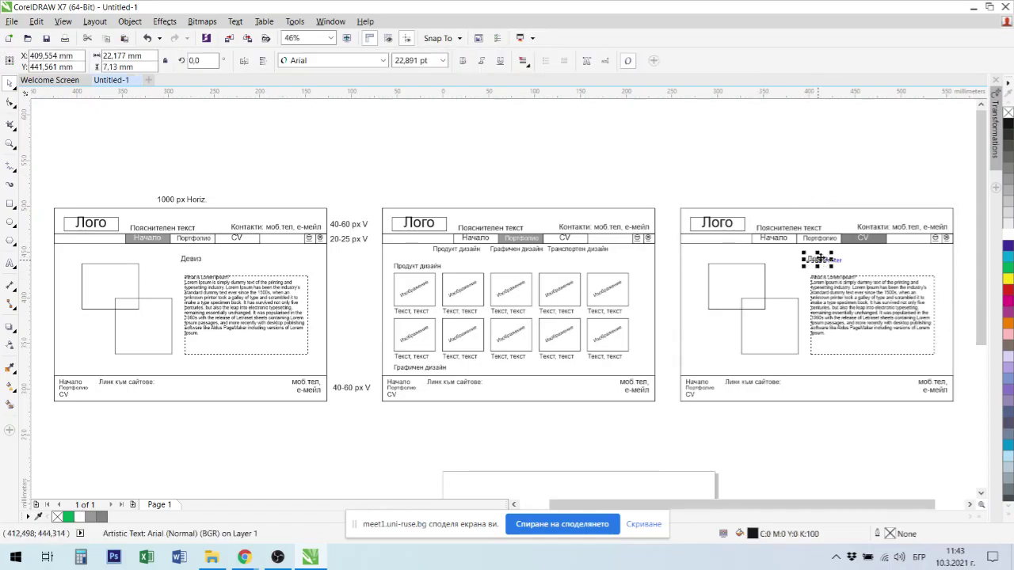
key("Delete")
left_click_drag(766, 278, 770, 273)
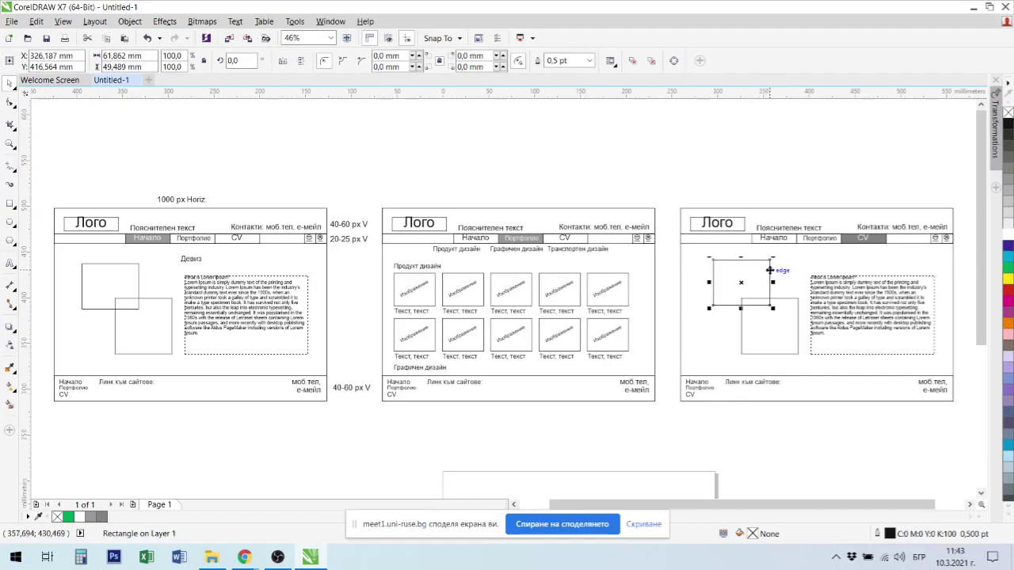
left_click(796, 299)
key("Delete")
Move the lorem ipsum text frame on the CV page up beside the rectangle and widen it to about 155 mm
left_click(833, 290)
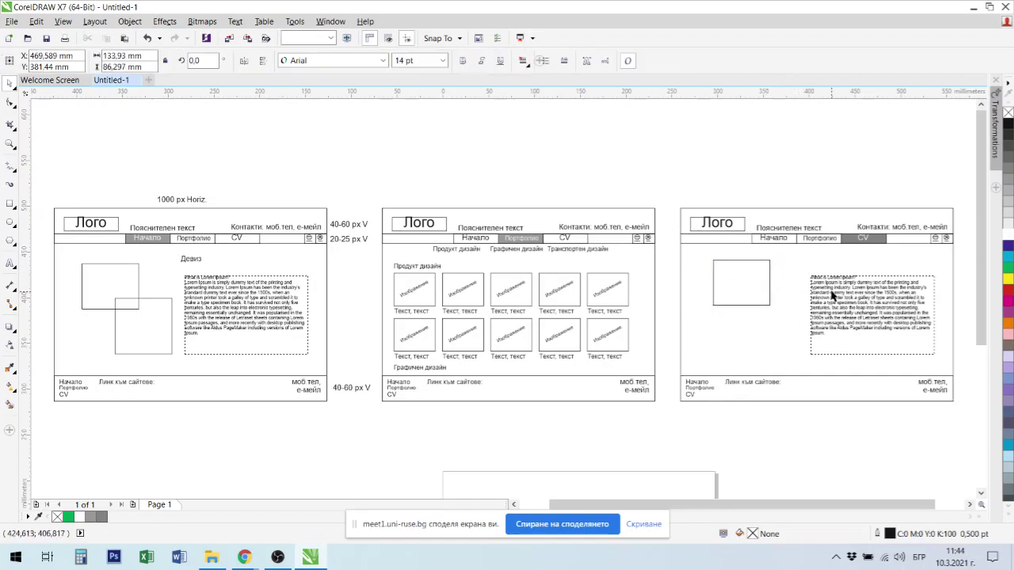
left_click_drag(835, 290, 804, 273)
left_click_drag(909, 299, 928, 300)
left_click(842, 302)
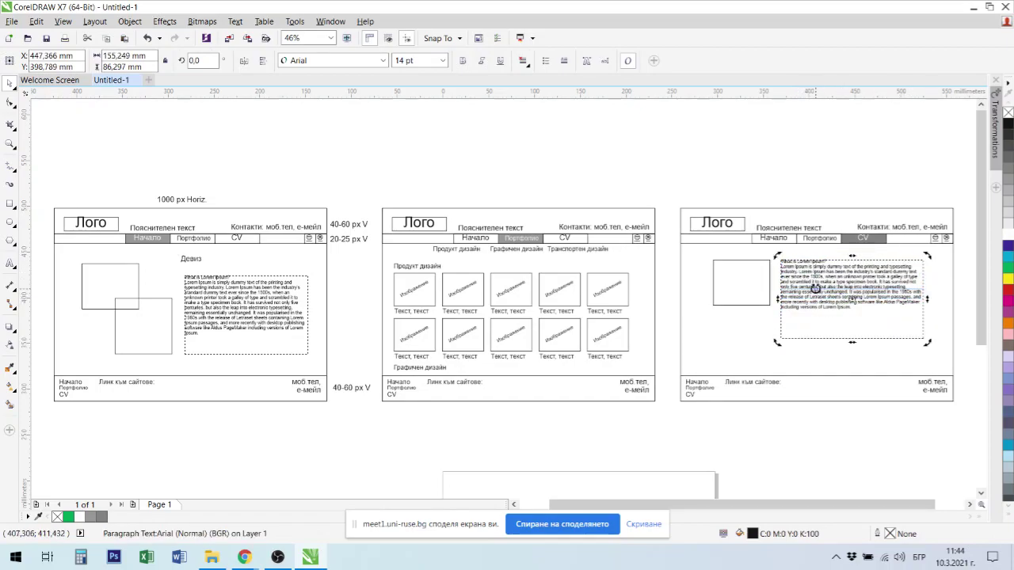
Insert the heading "Автобиография" above the lorem ipsum paragraph in the CV page's text frame, separated by a blank line
double_click(815, 281)
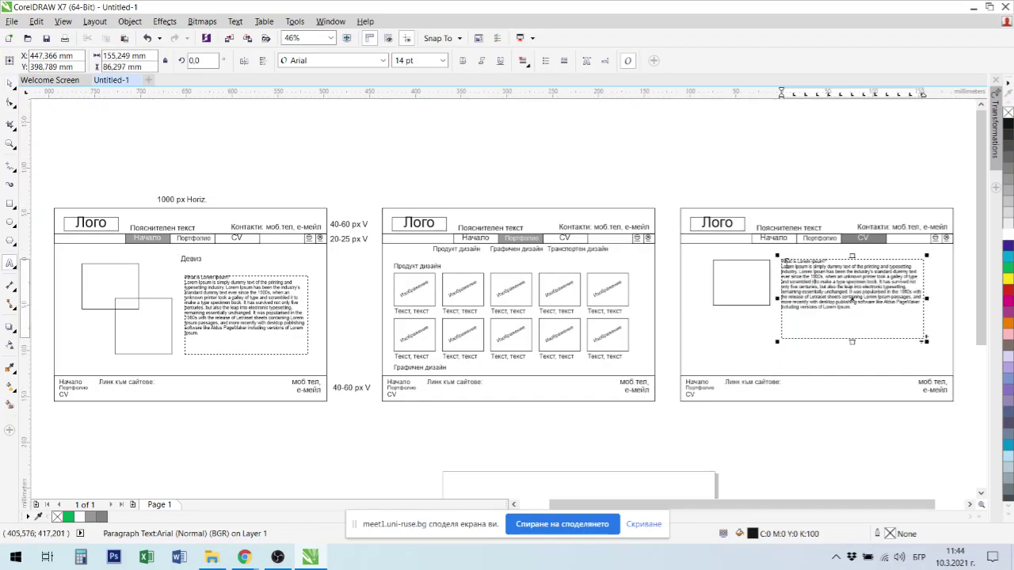
key("ctrl+v")
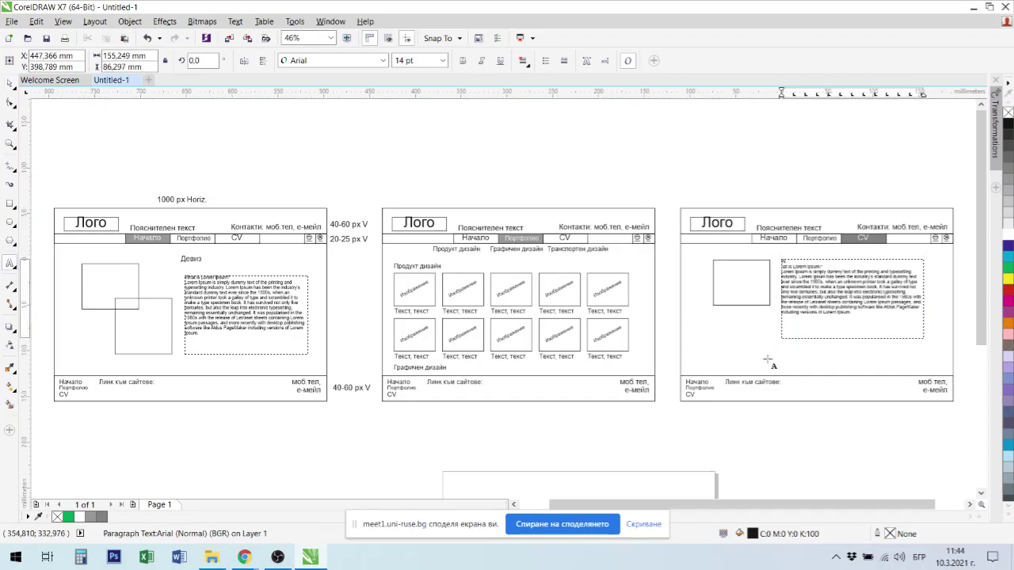
left_click(780, 288)
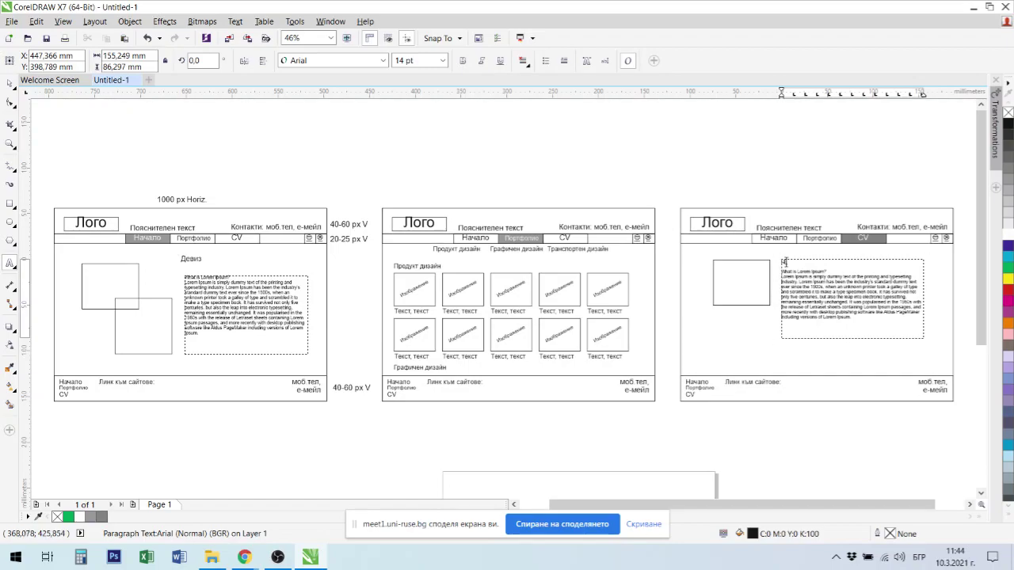
left_click(792, 275)
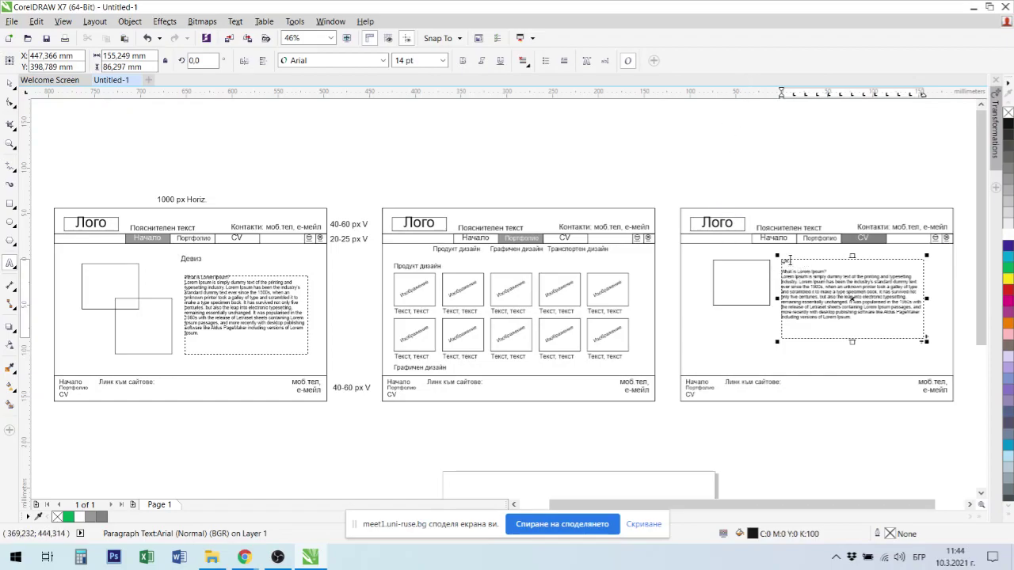
left_click_drag(789, 260, 769, 259)
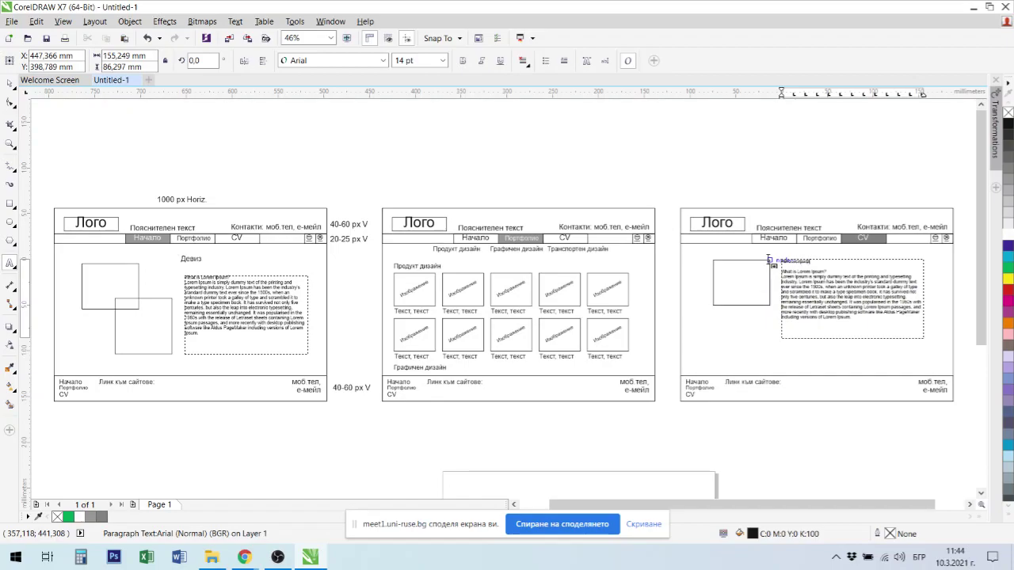
left_click_drag(767, 258, 768, 258)
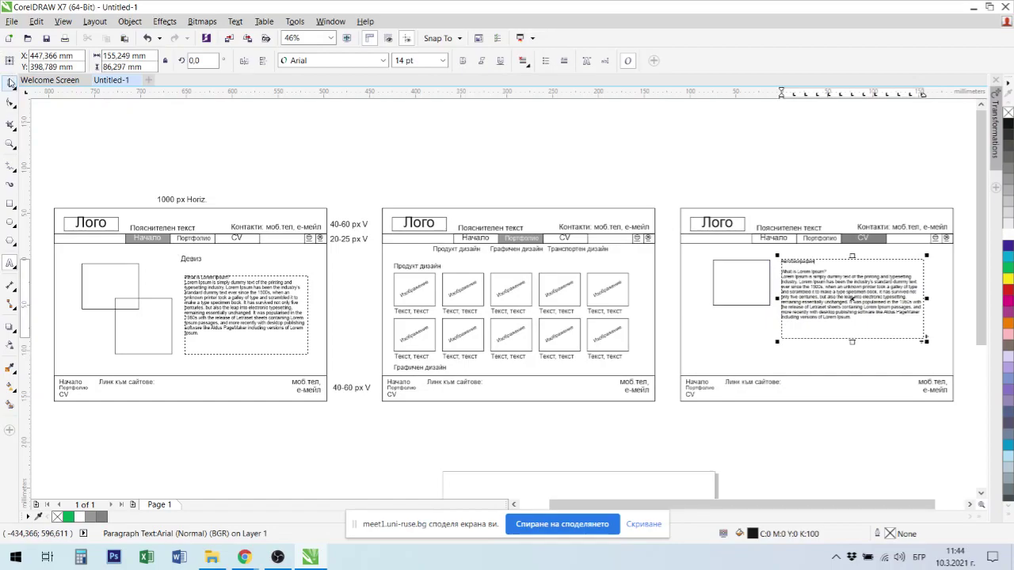
left_click(10, 83)
left_click(859, 165)
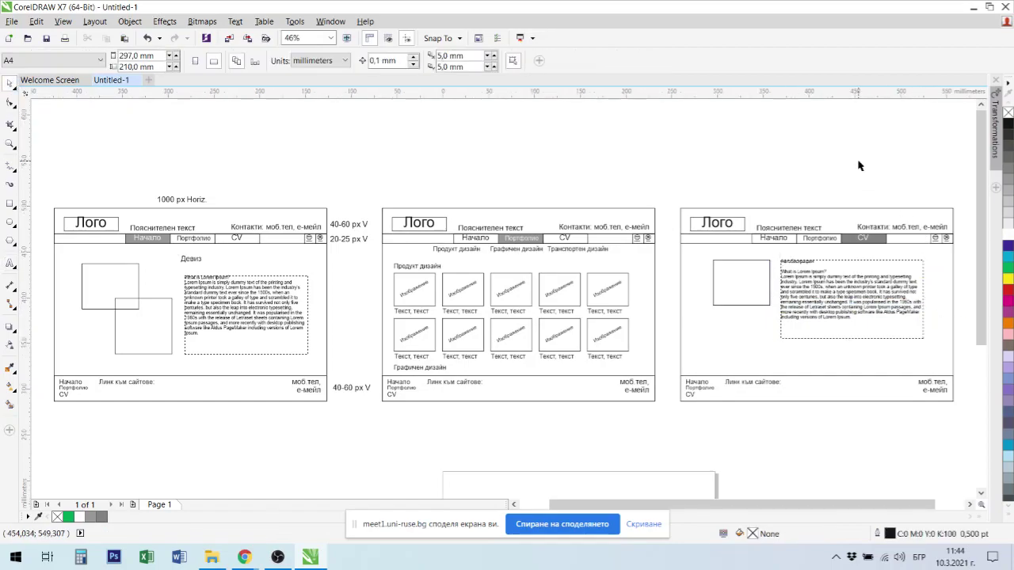
Add the artistic text "Снимка" in 24 pt Arial inside the empty rectangle on the CV page
left_click_drag(662, 205, 961, 402)
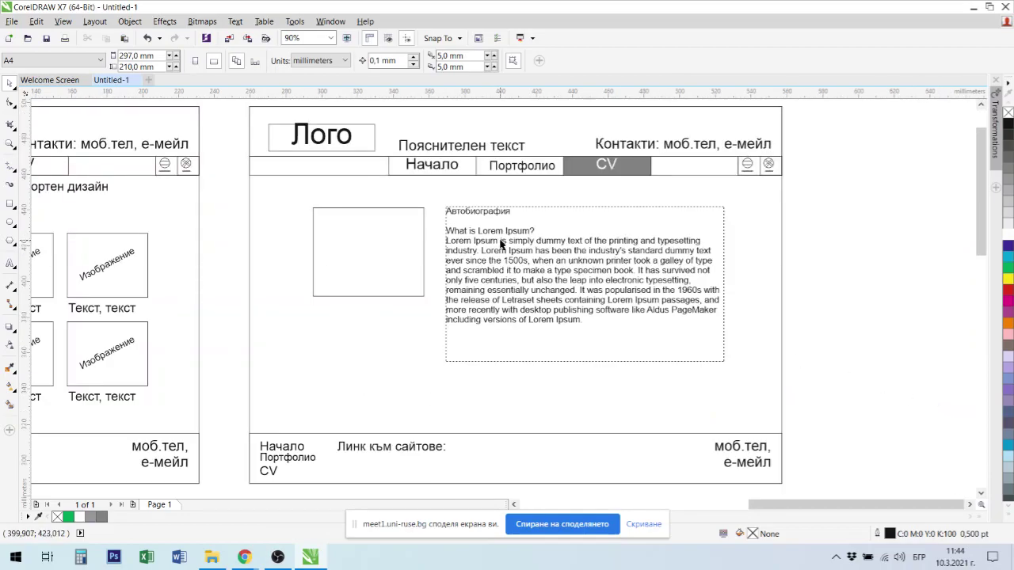
double_click(500, 246)
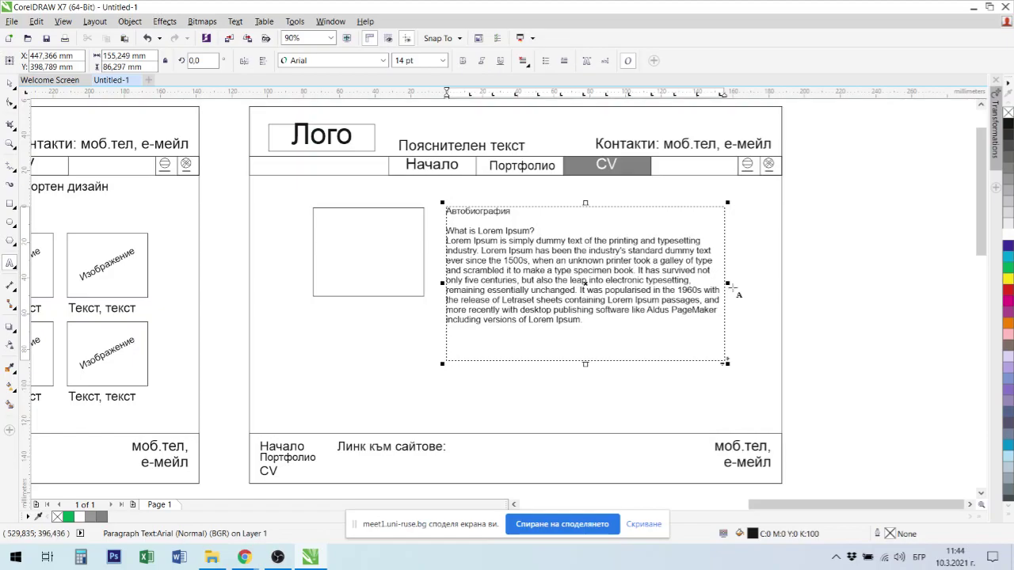
left_click(344, 266)
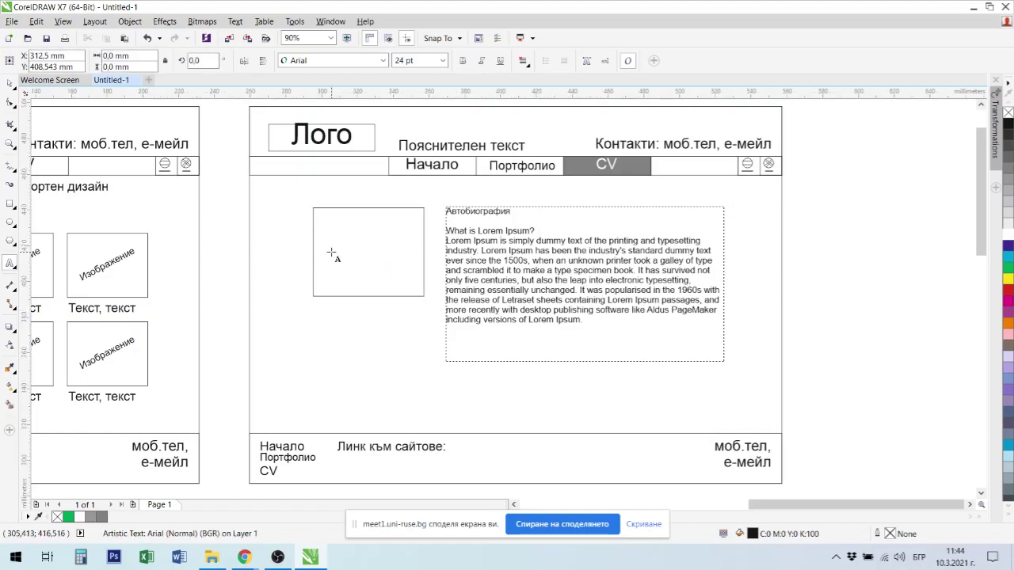
type("Сн")
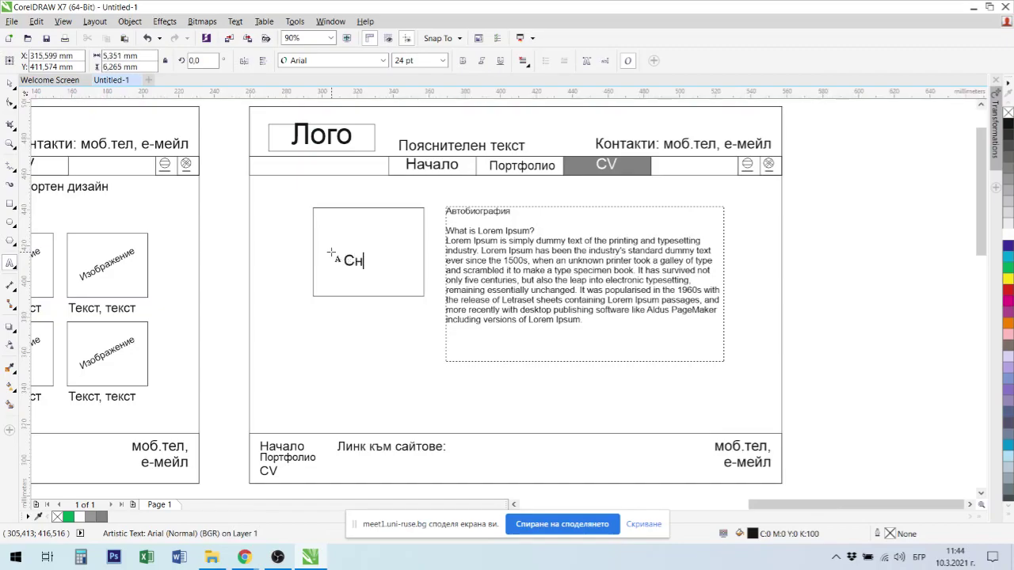
type("имка")
key("ctrl+space")
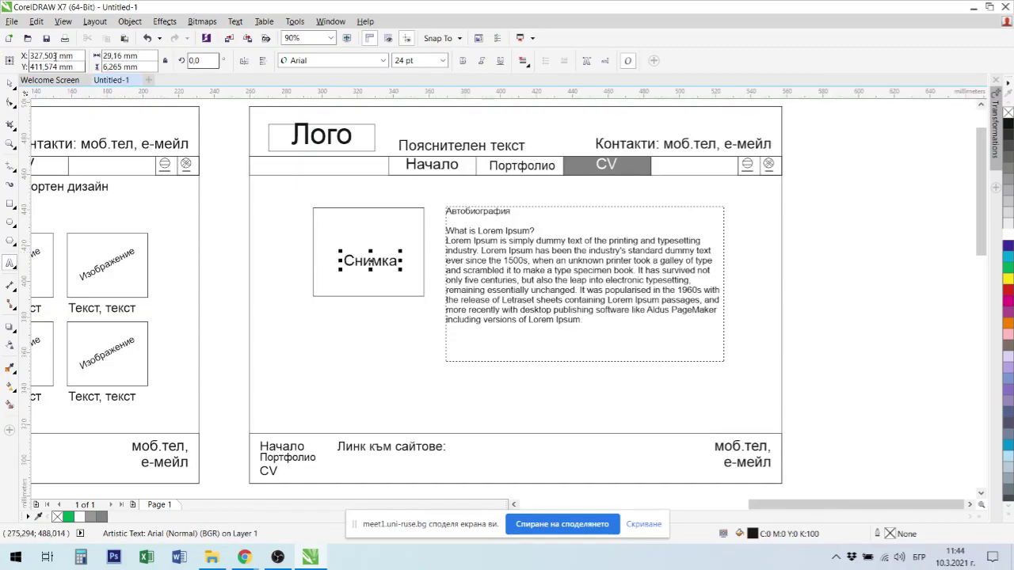
Rotate the "Снимка" label counterclockwise to a rising diagonal within its rectangle
left_click(345, 261)
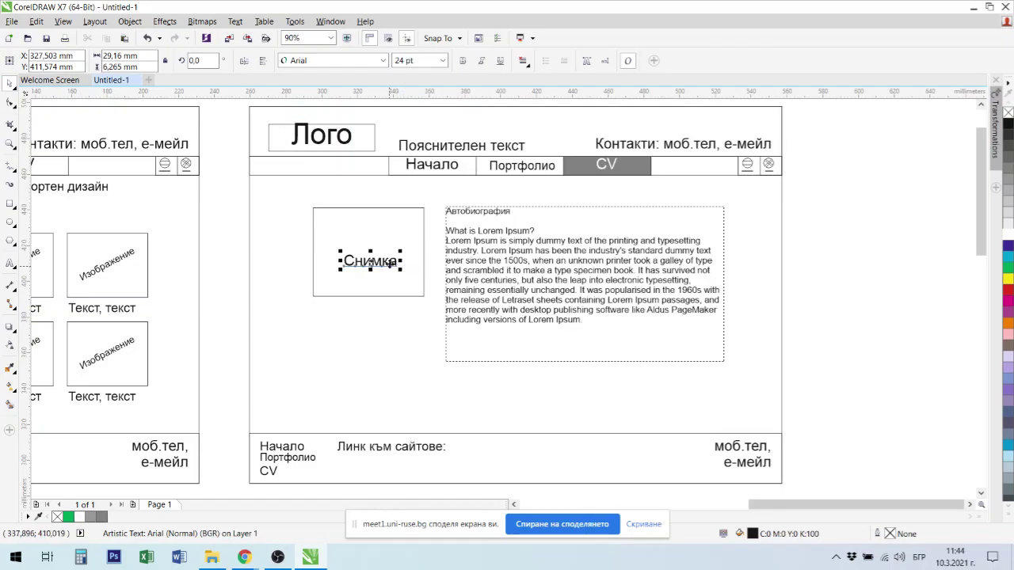
left_click_drag(402, 251, 375, 246)
left_click(925, 324)
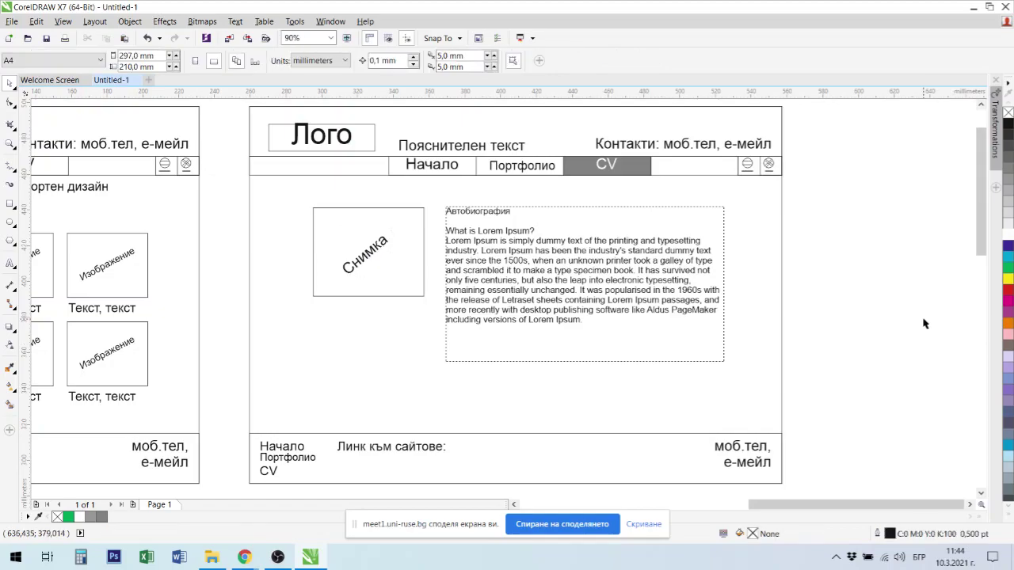
Enlarge the "Девиз" heading on the first page to about 41.5 pt
key("F4")
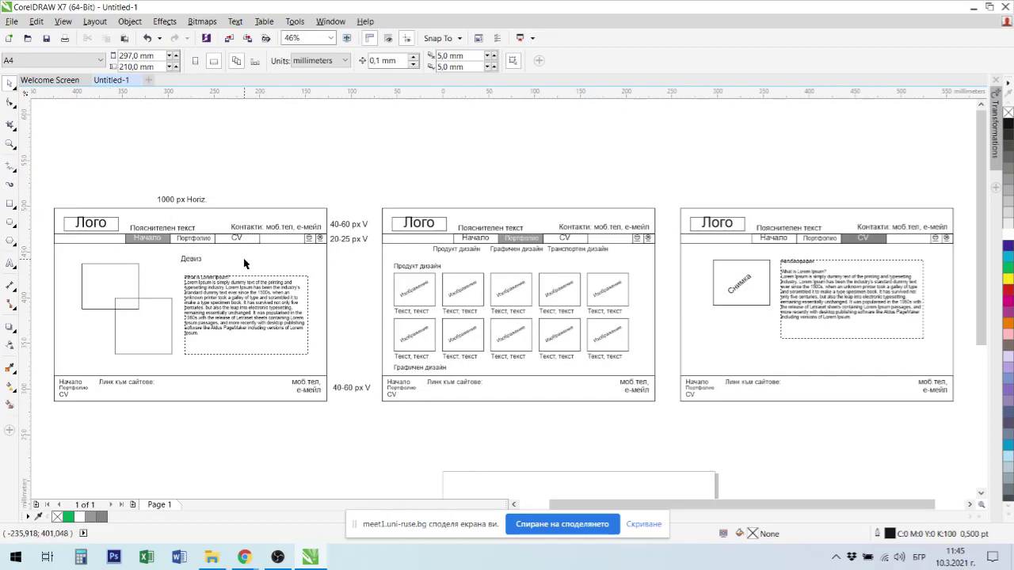
left_click(187, 262)
left_click_drag(203, 265, 221, 270)
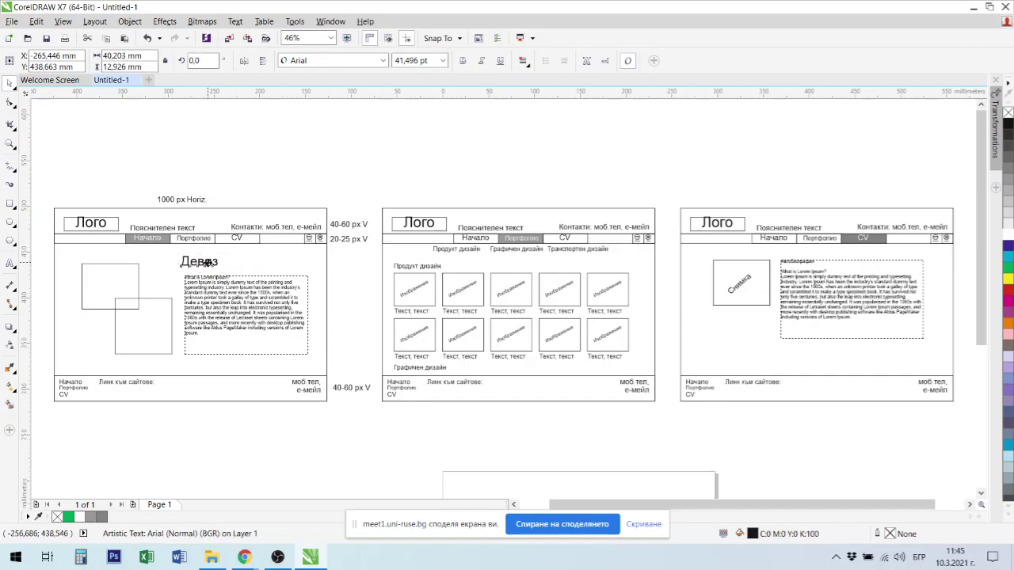
Extend the first page's heading text to read "Девиз, Мото или мисъл"
key("F8")
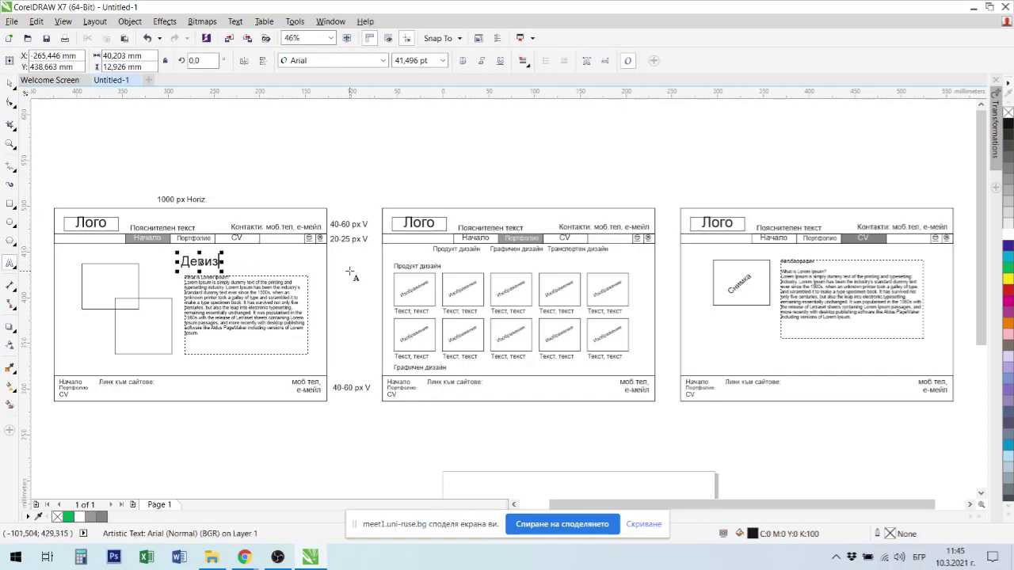
type(", Мото или ми")
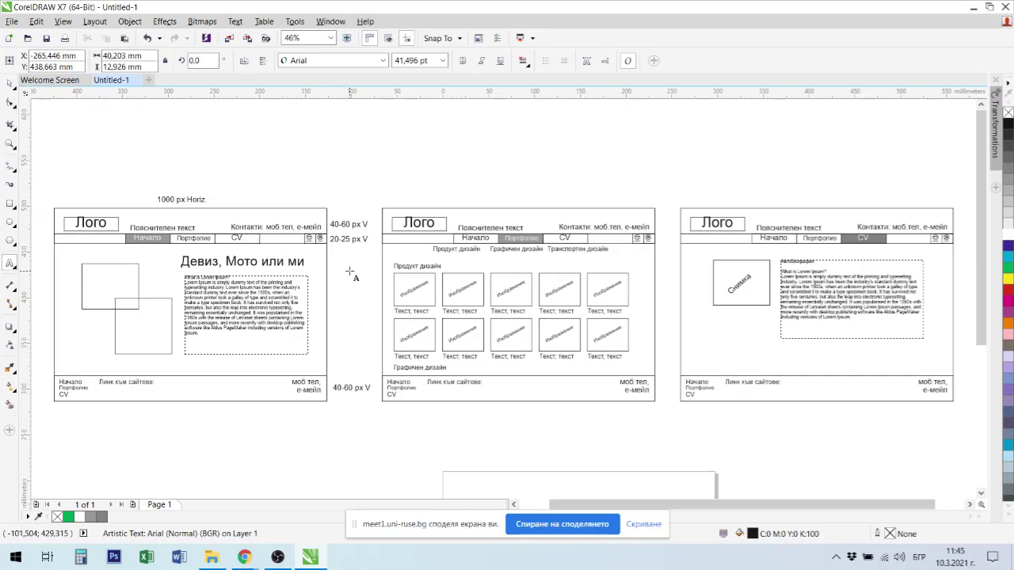
type("си")
type("ъ")
type("л")
key("Escape")
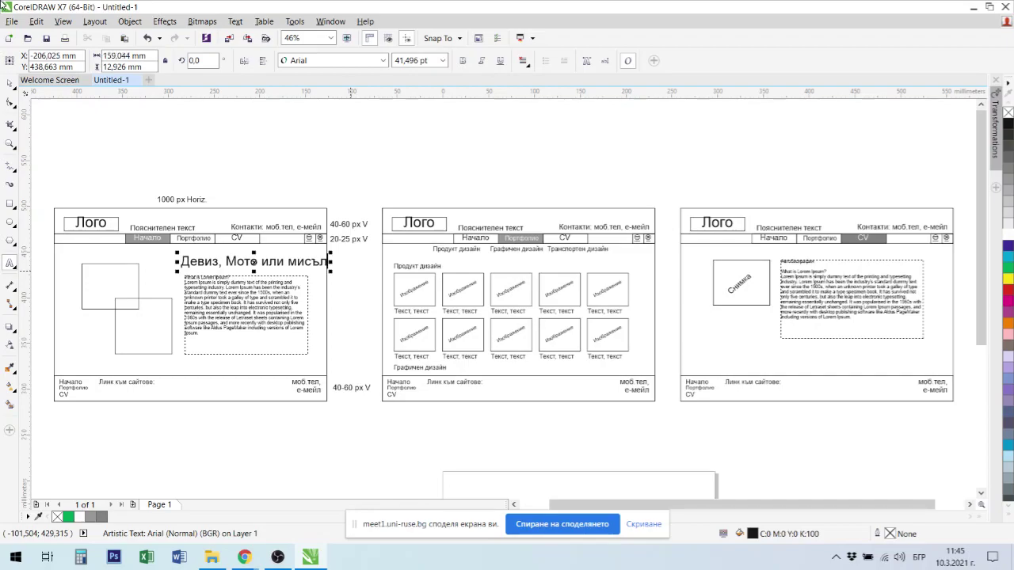
Shift the extended heading on the first page slightly left and up so it fits inside the page frame
left_click(9, 83)
left_click_drag(273, 261, 262, 257)
left_click(360, 148)
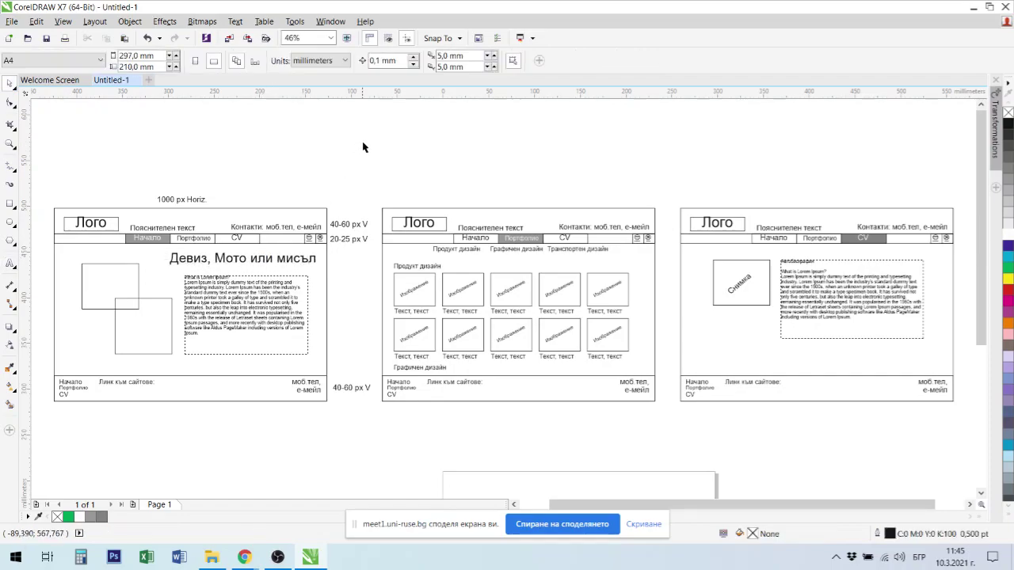